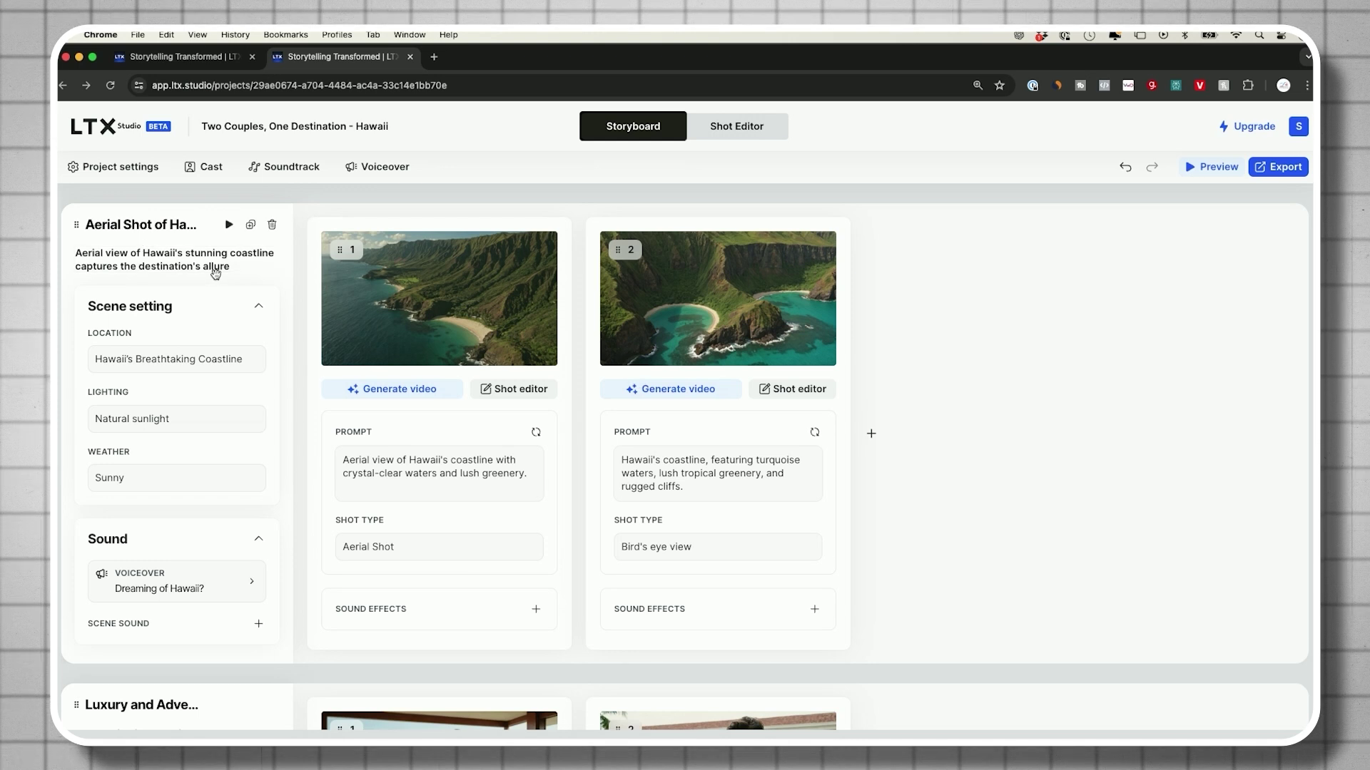
Scroll down the LTX Studio start page to see Get Started and Recent Projects
scroll(131, 241, "down", 5)
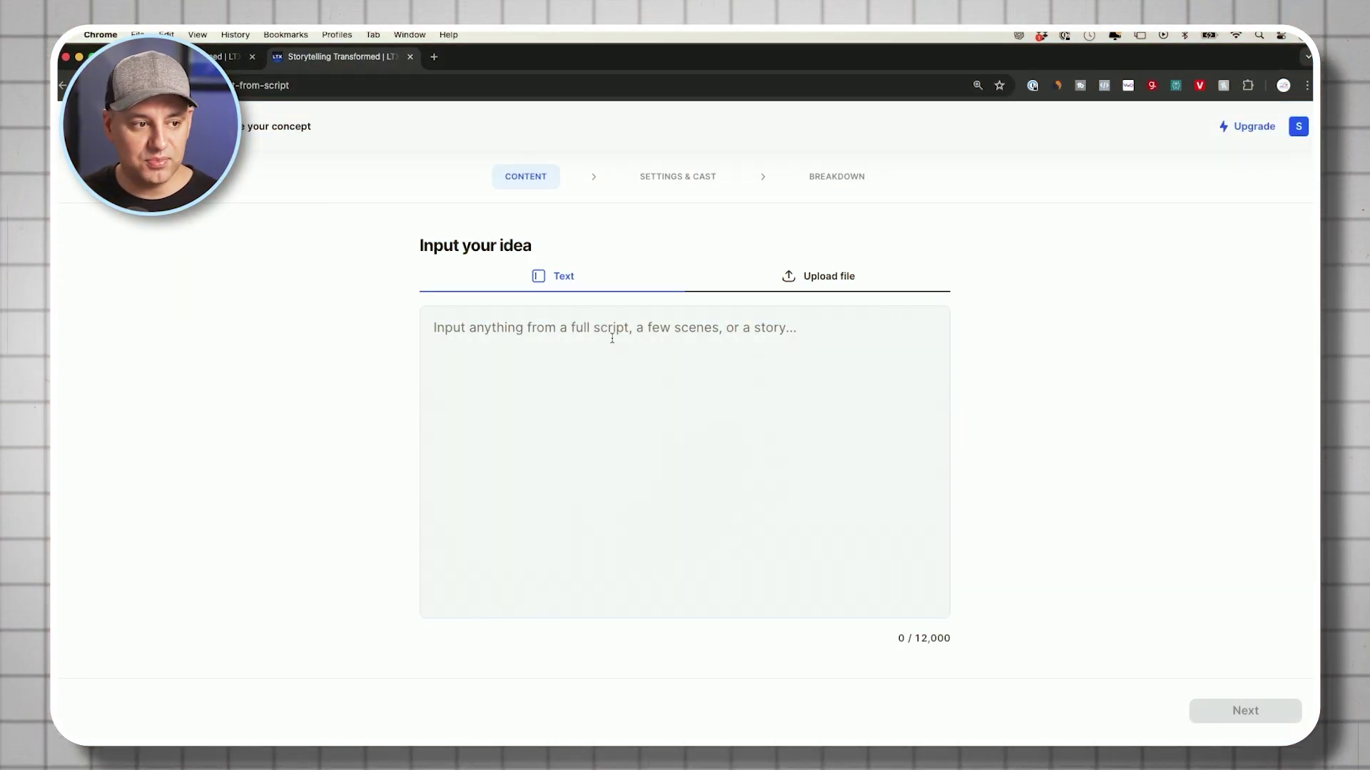
Place the cursor in the empty Input your idea text box, ready for the script
left_click(689, 341)
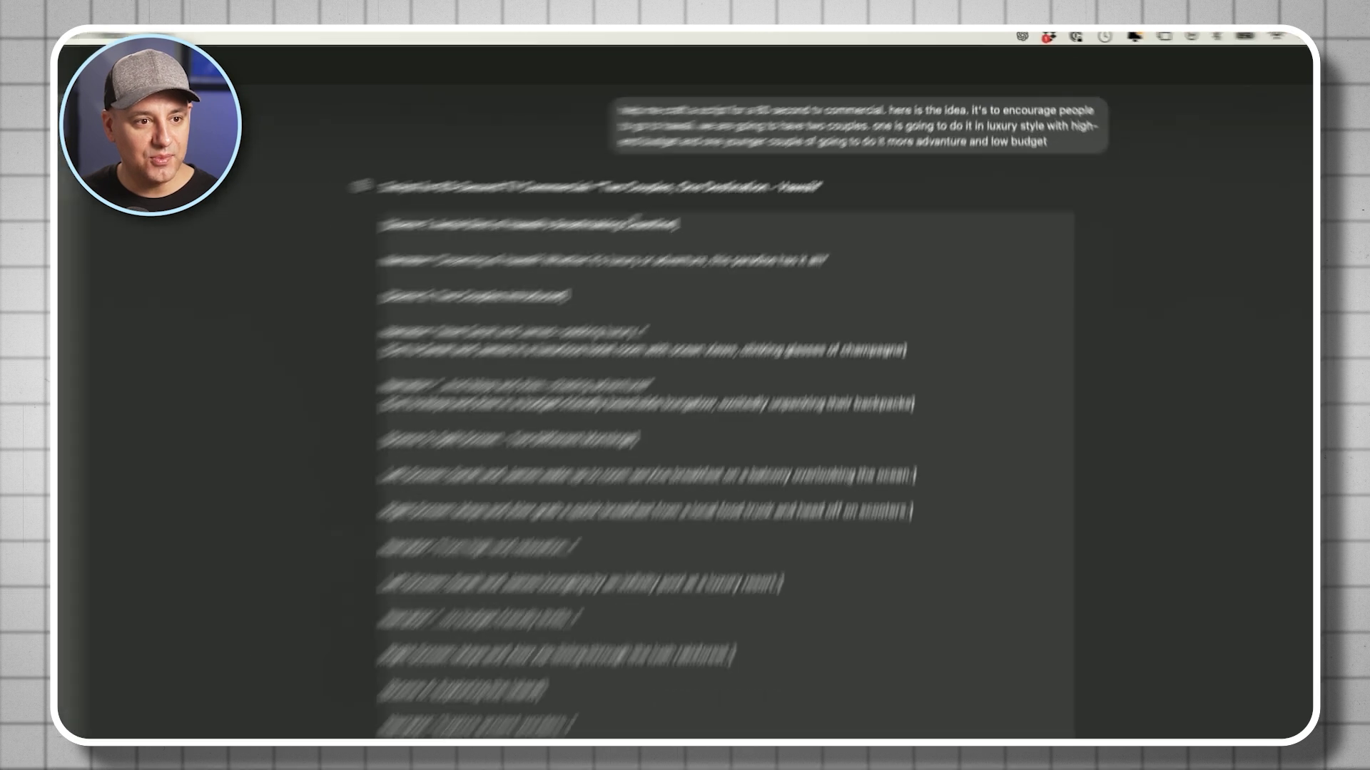
Select the 'Two Couples, One Destination - Hawaii' script in ChatGPT from Scene 1 through Scene 7
scroll(277, 414, "down", 1)
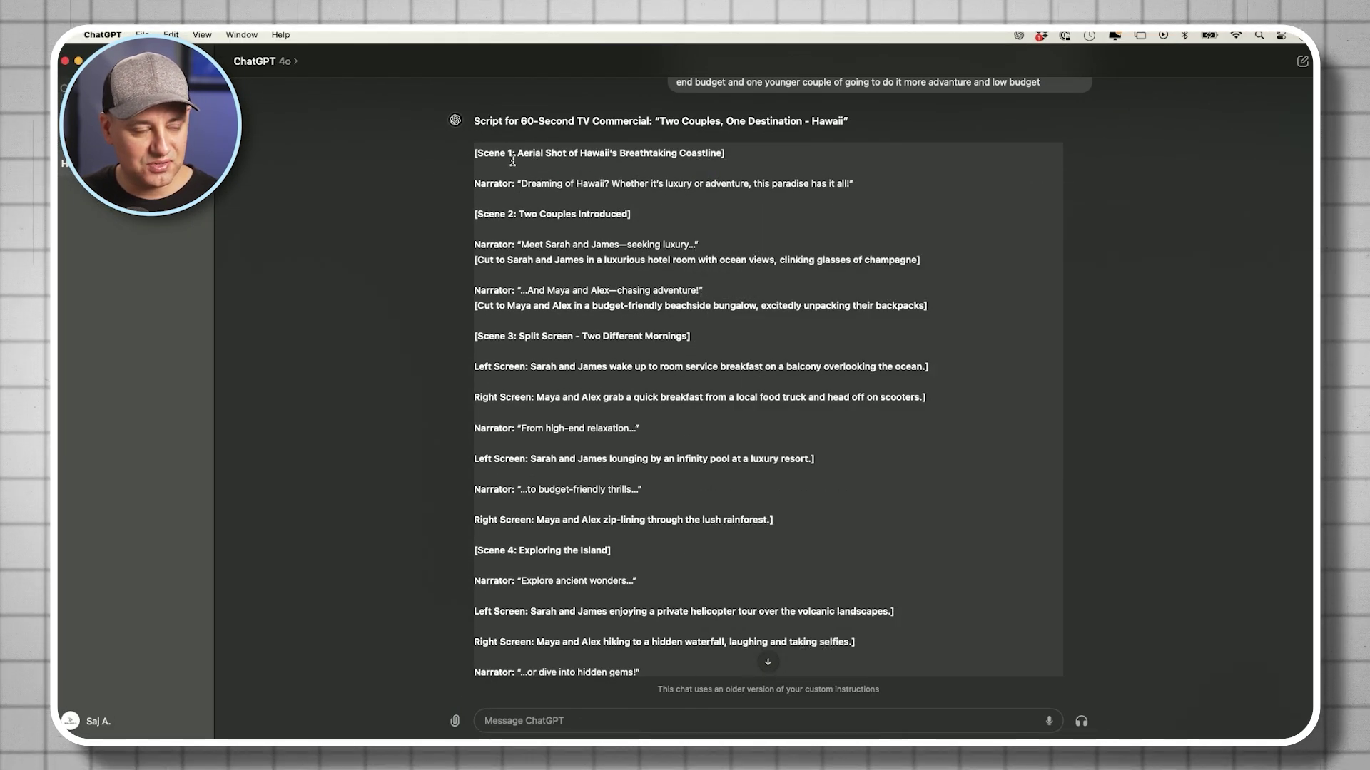
scroll(512, 160, "up", 1)
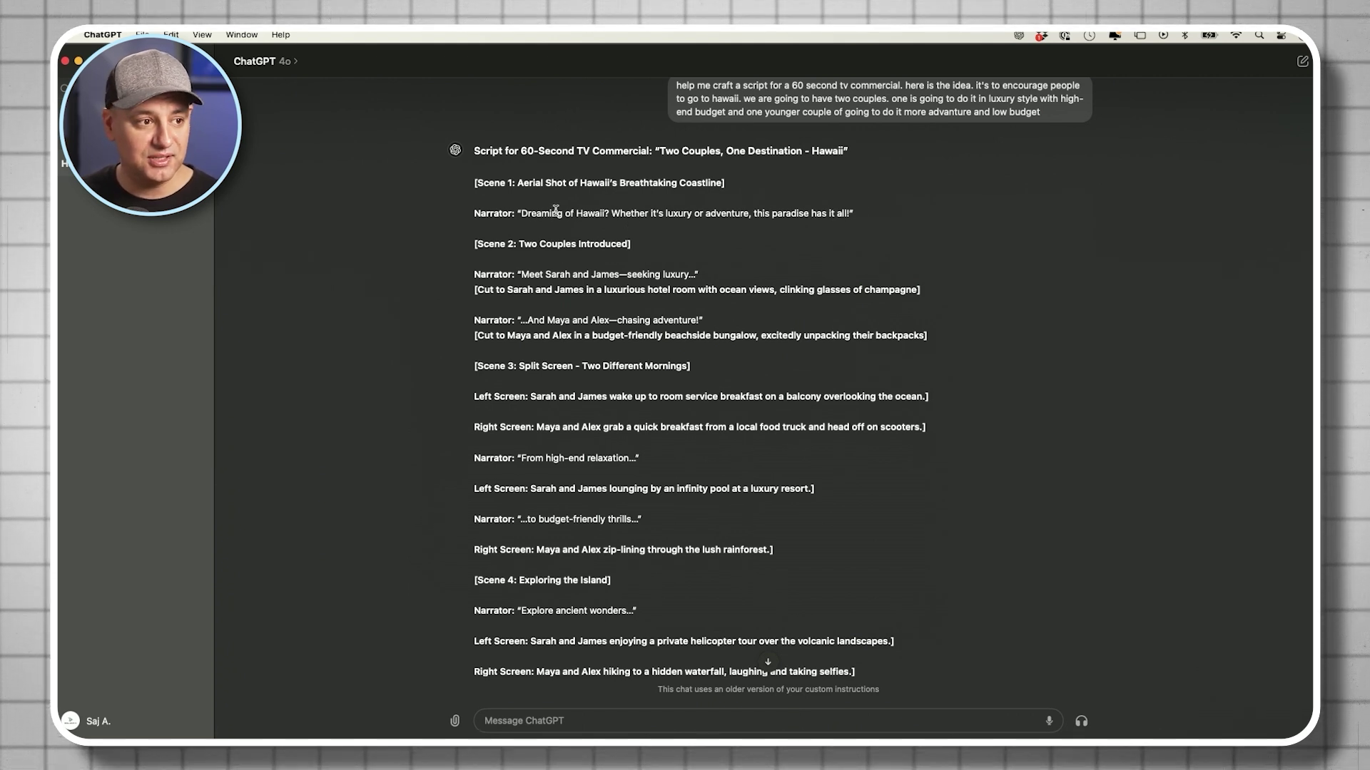
left_click_drag(475, 181, 879, 667)
scroll(856, 570, "down", 3)
scroll(850, 532, "down", 5)
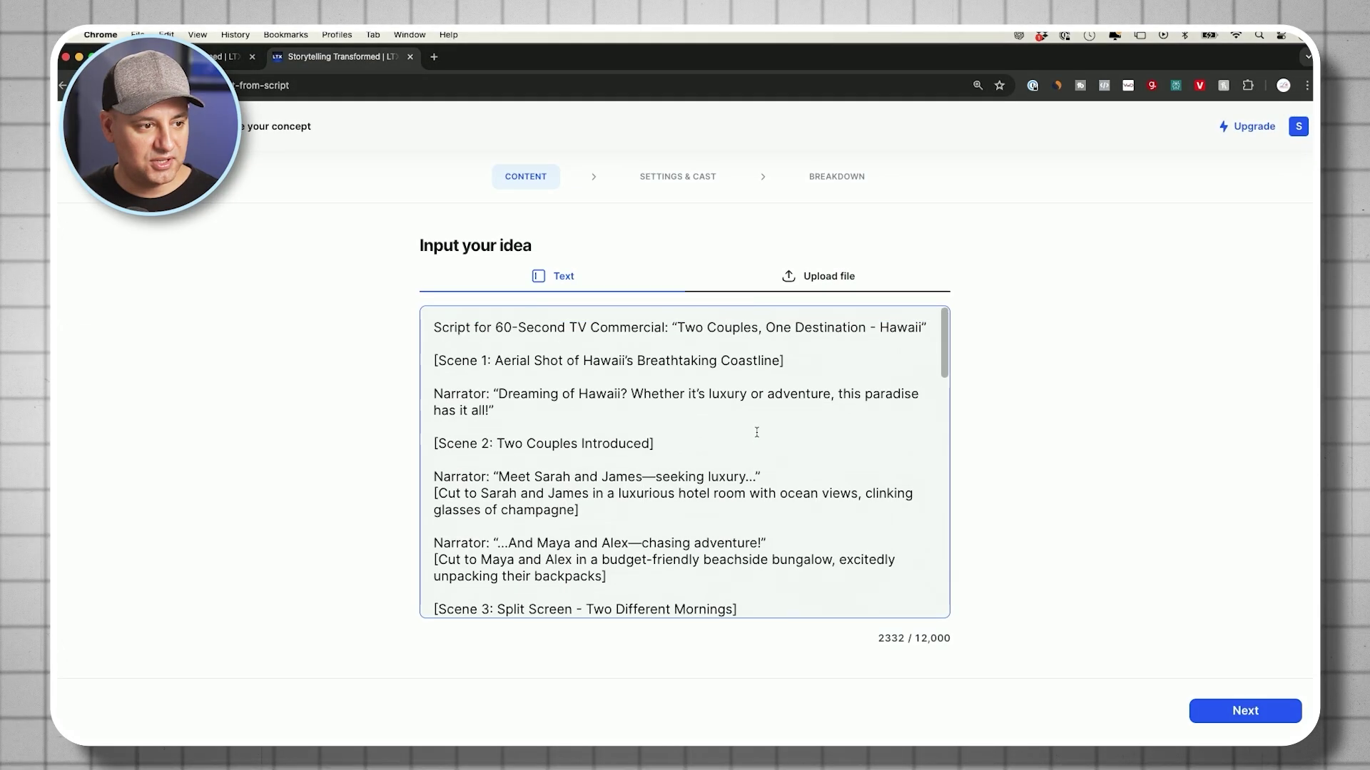
Scroll down past the pasted Hawaii script in the Input your idea box
scroll(757, 433, "down", 10)
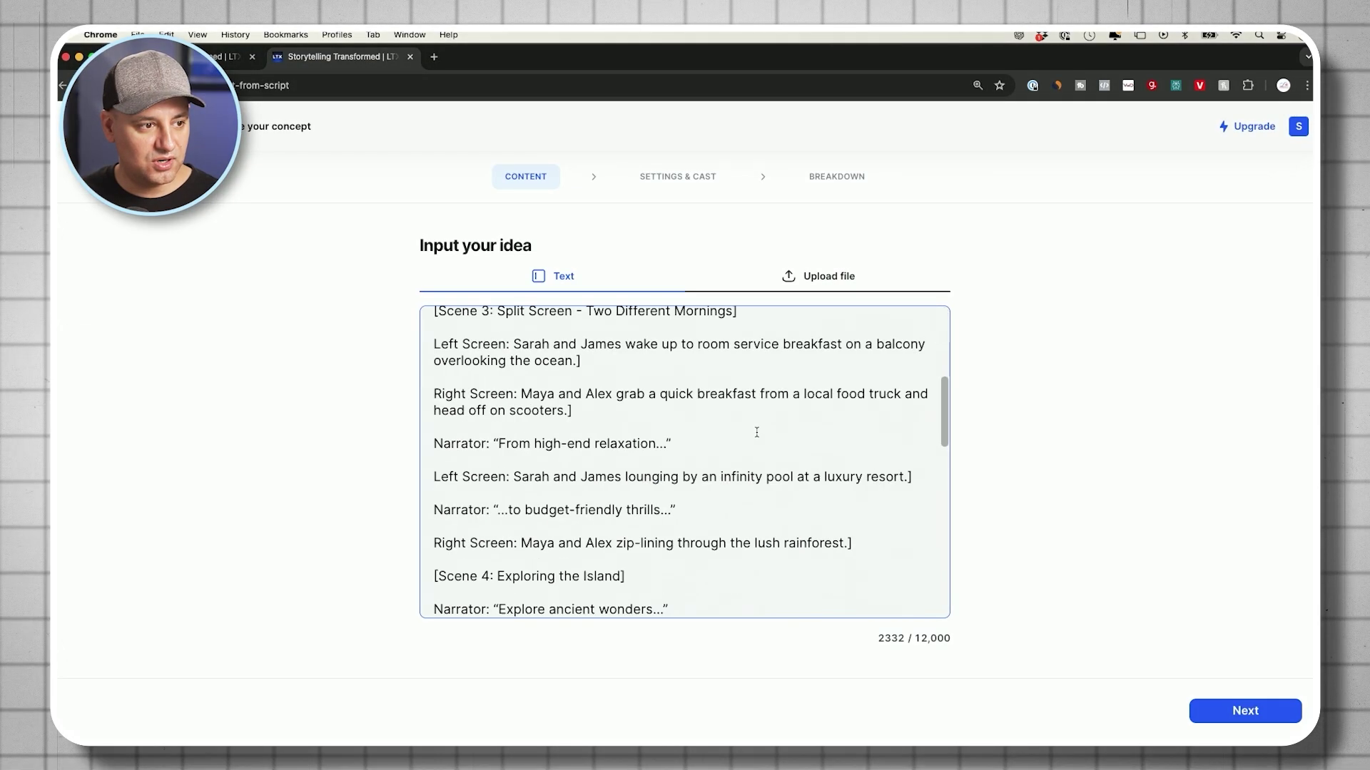
scroll(756, 432, "down", 4)
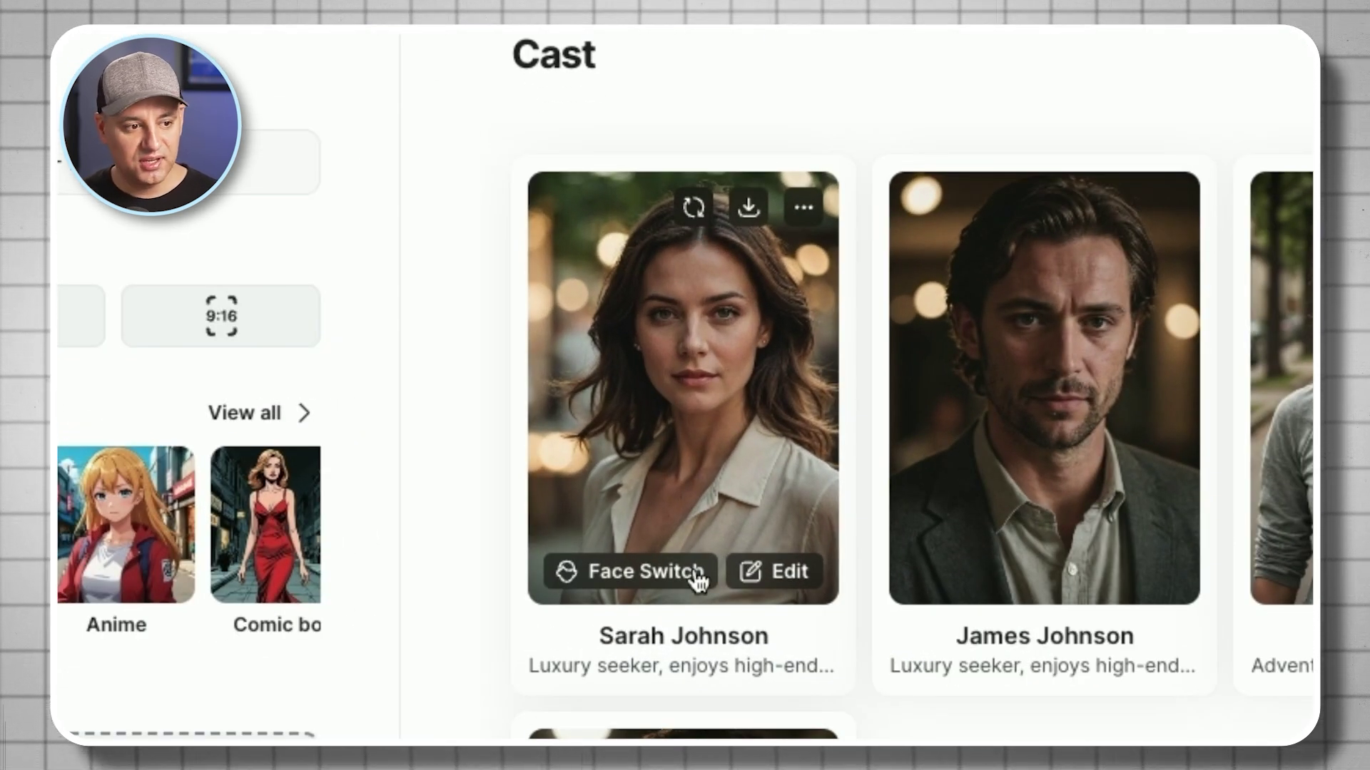
left_click(623, 582)
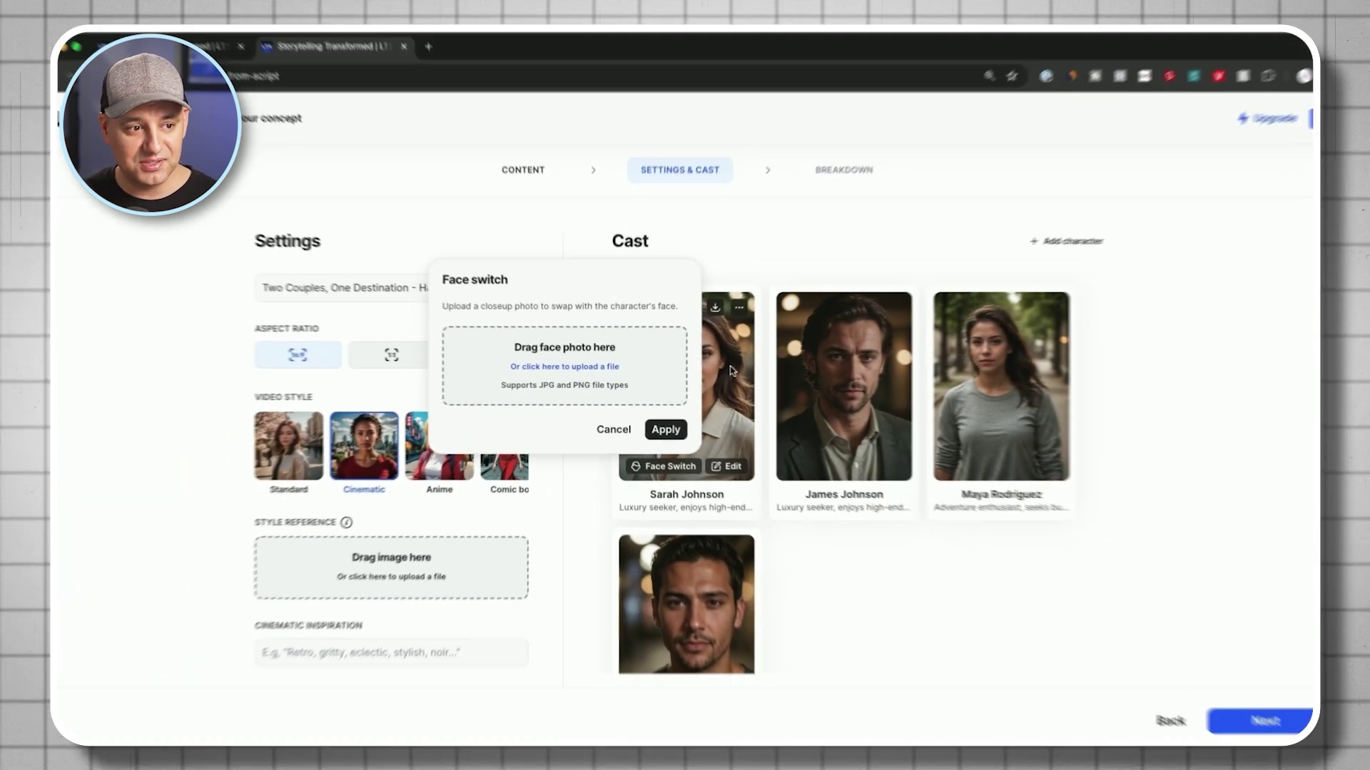
key("Escape")
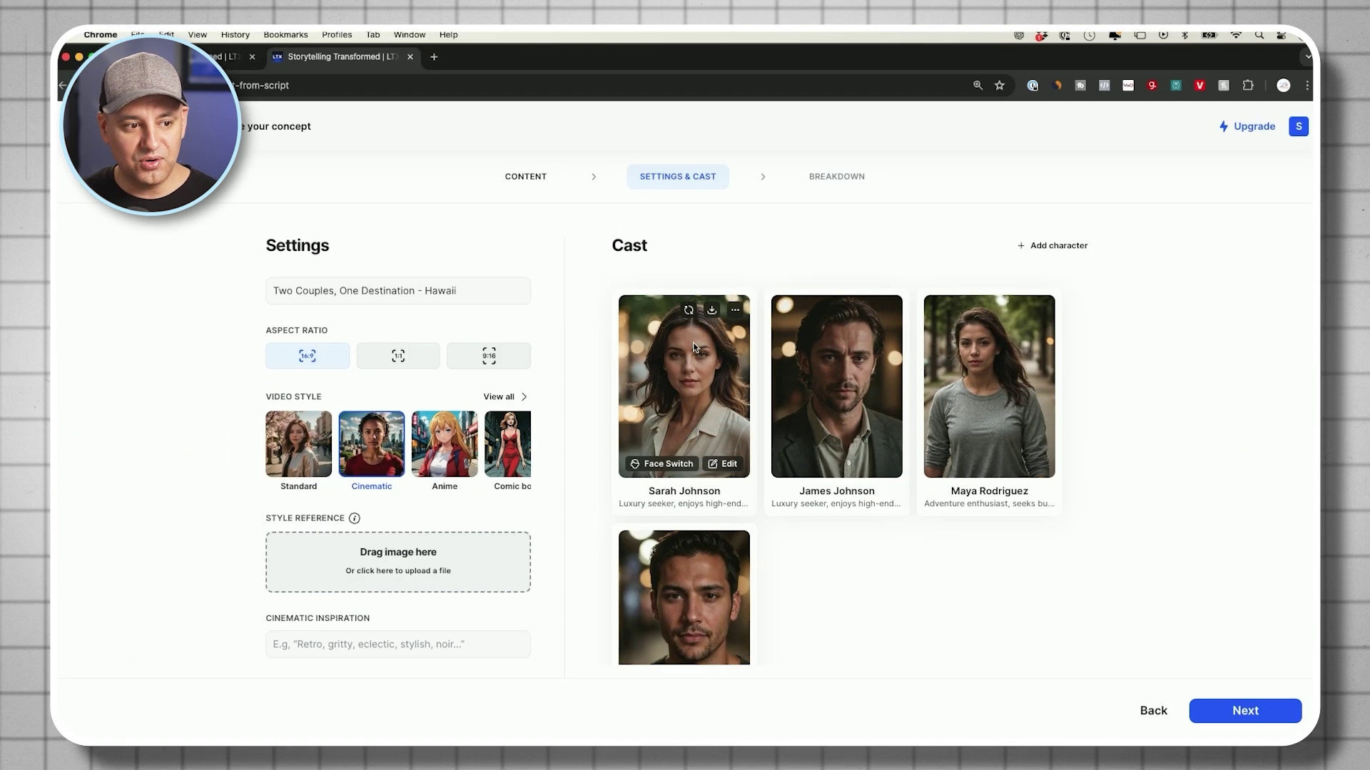
left_click(722, 464)
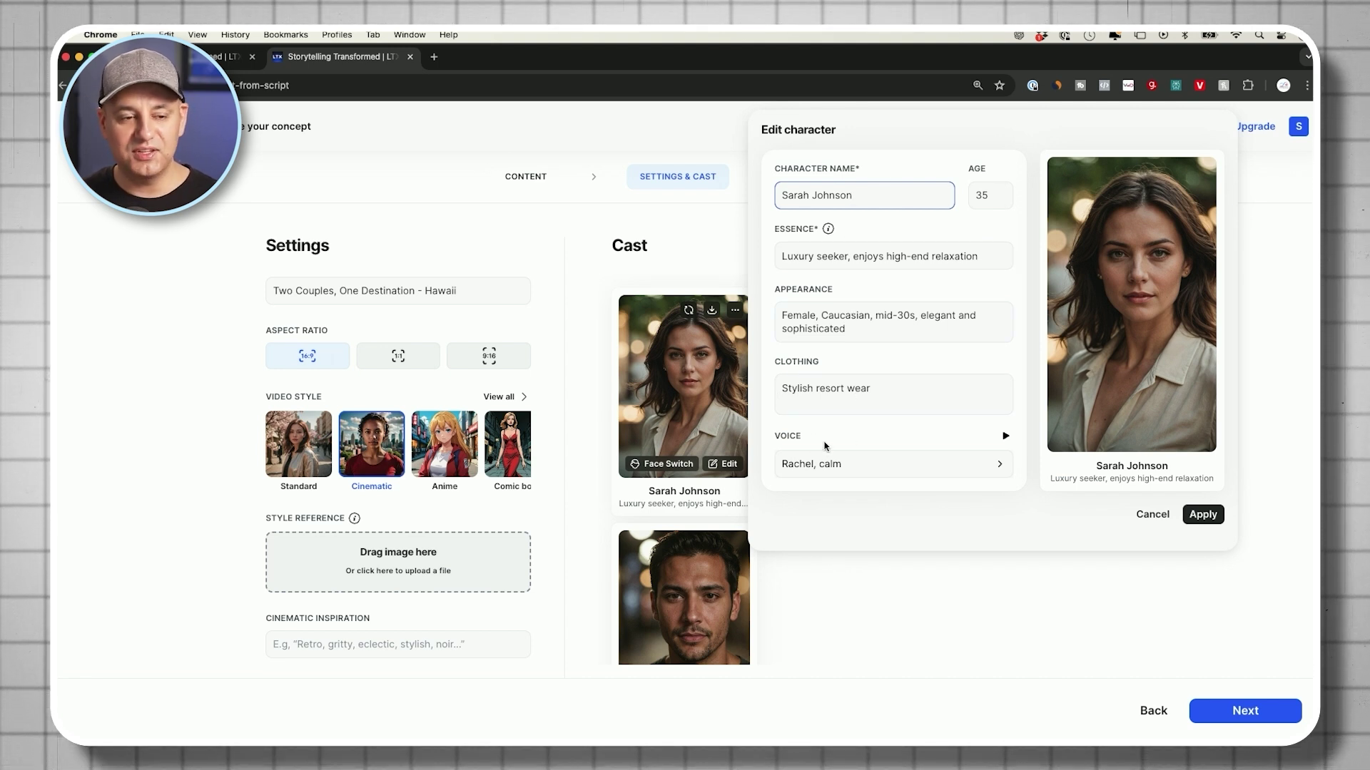
left_click(861, 632)
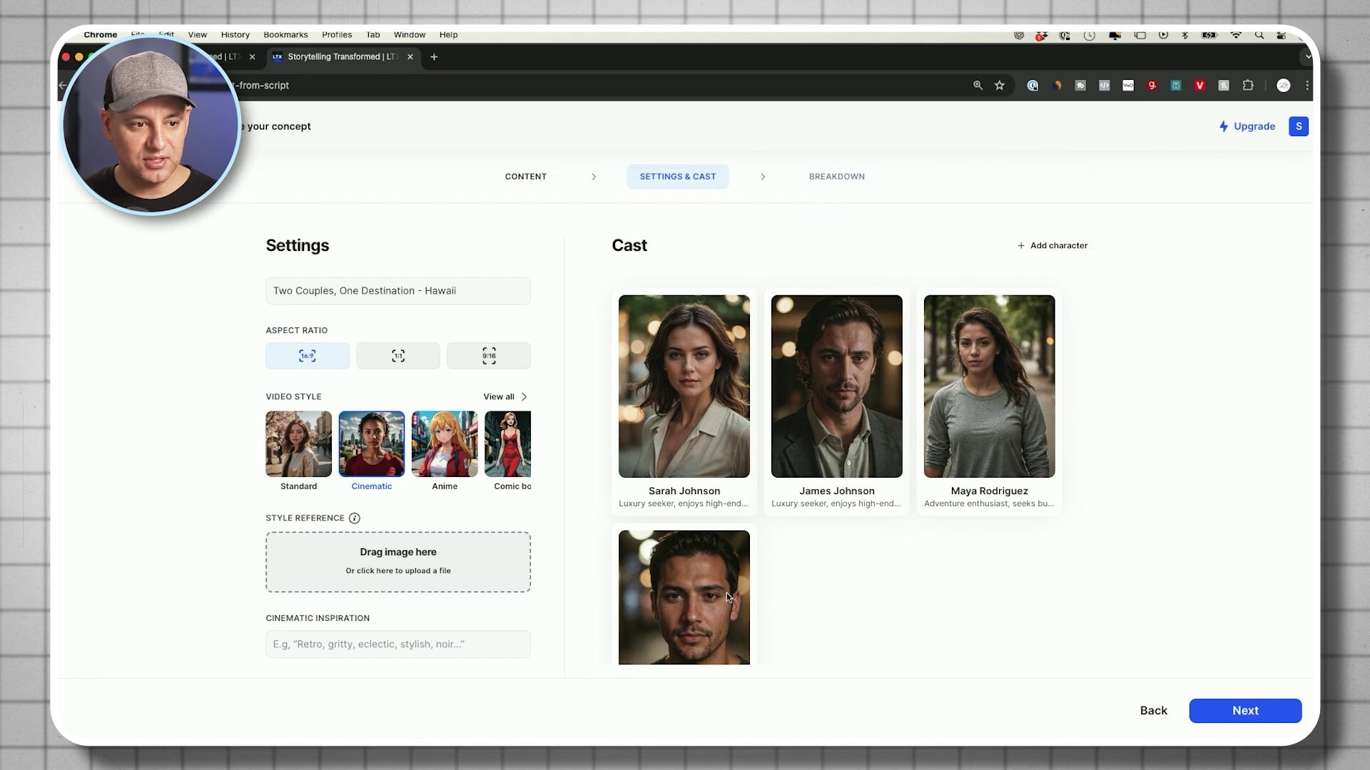
scroll(968, 519, "down", 3)
scroll(968, 518, "up", 3)
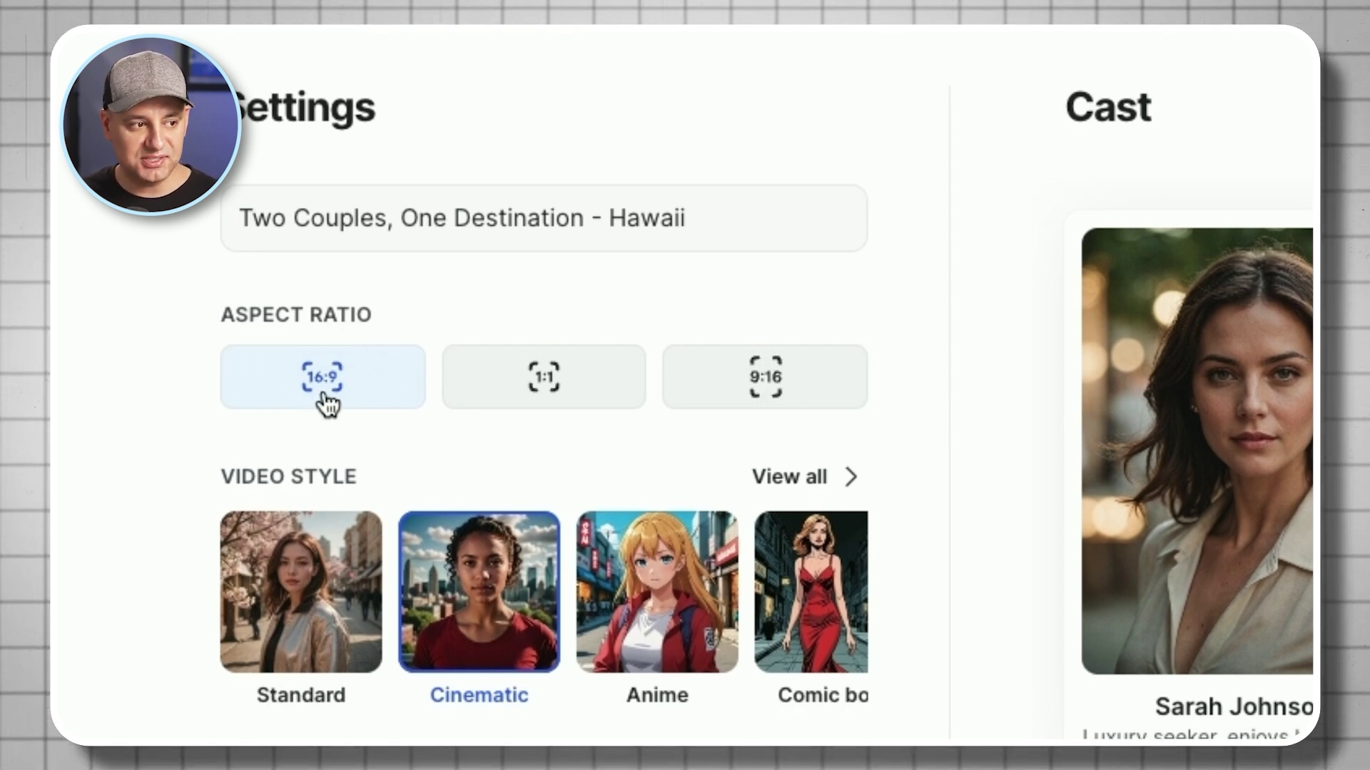
left_click(541, 401)
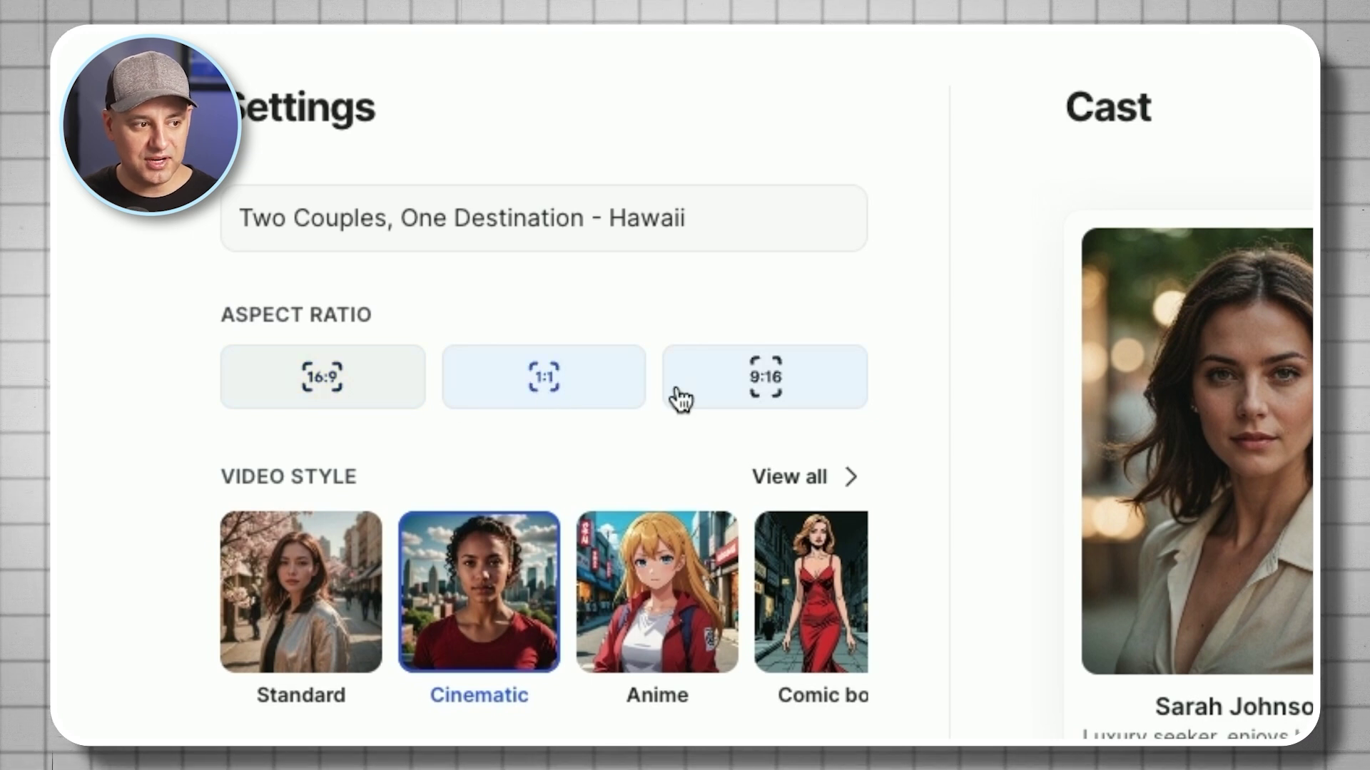
left_click(309, 390)
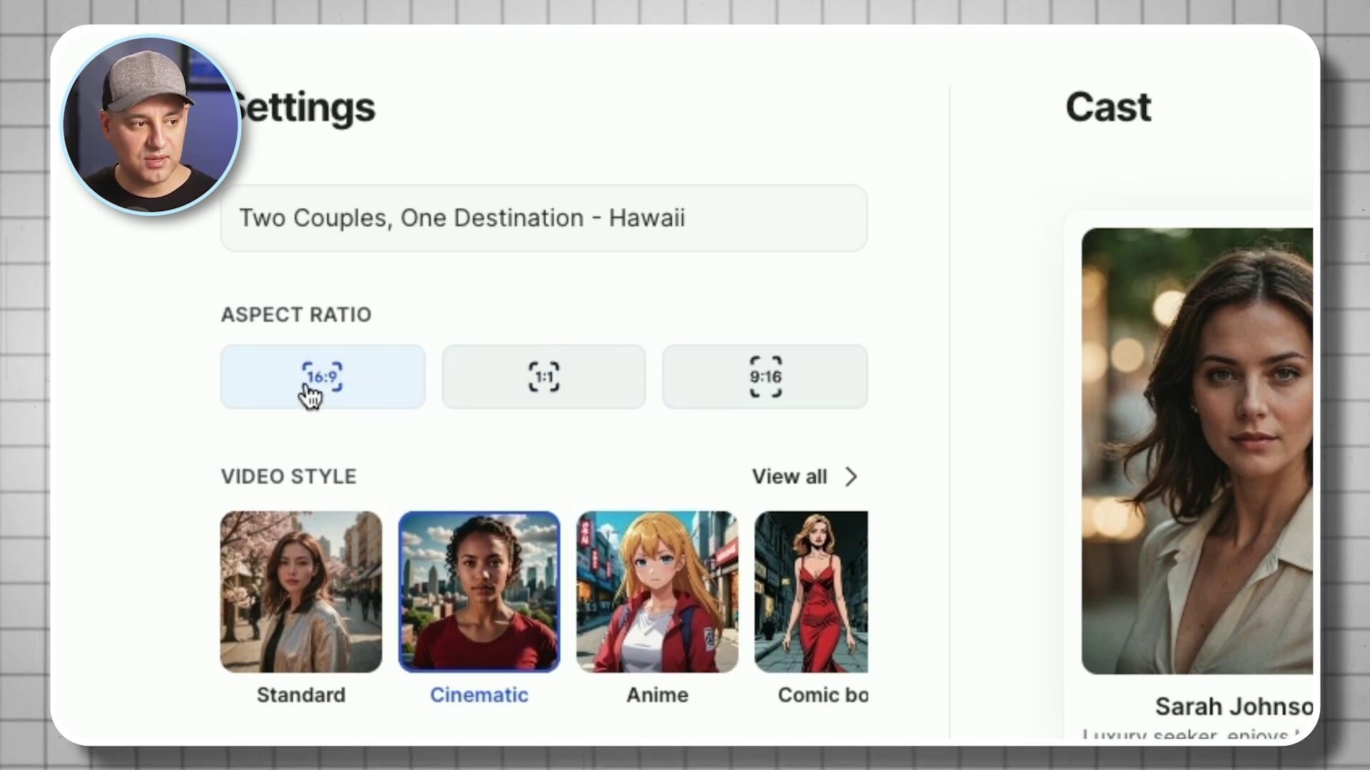
left_click(774, 476)
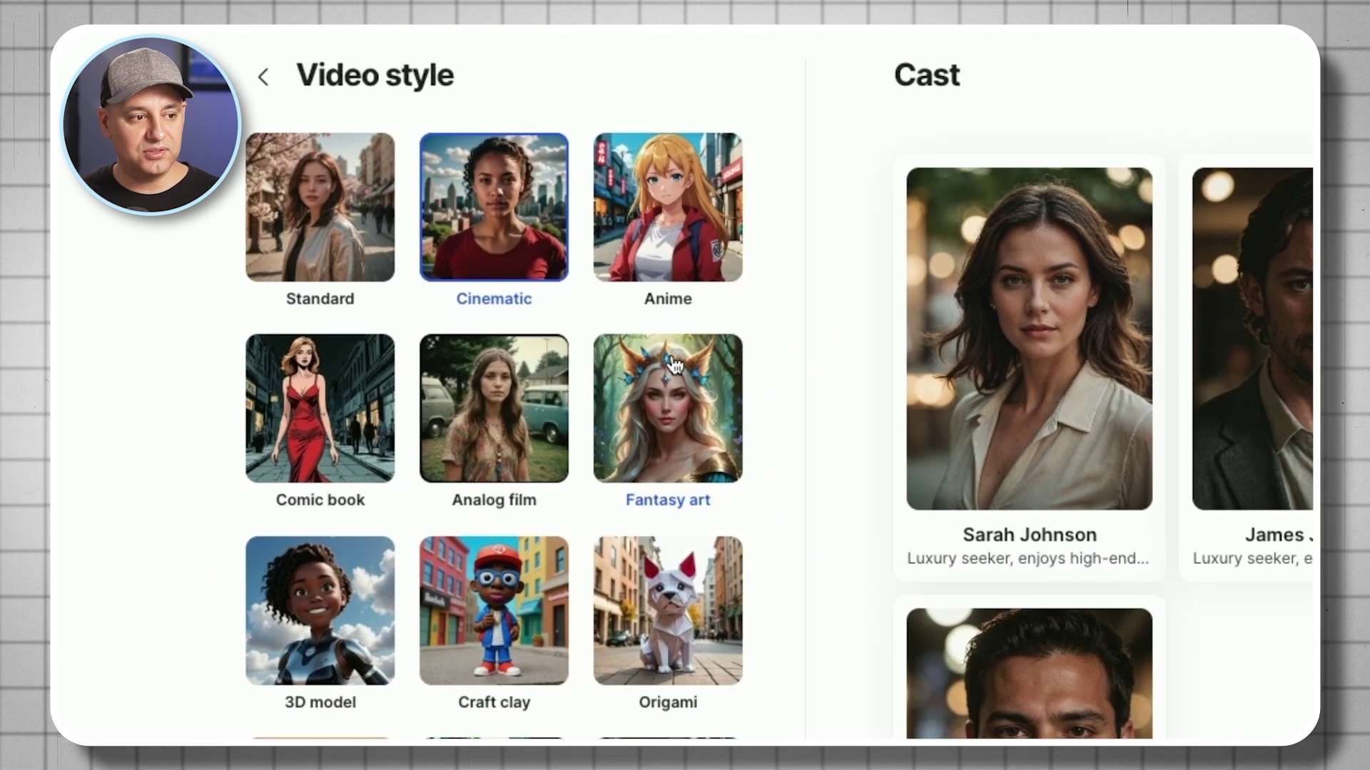
scroll(645, 312, "down", 8)
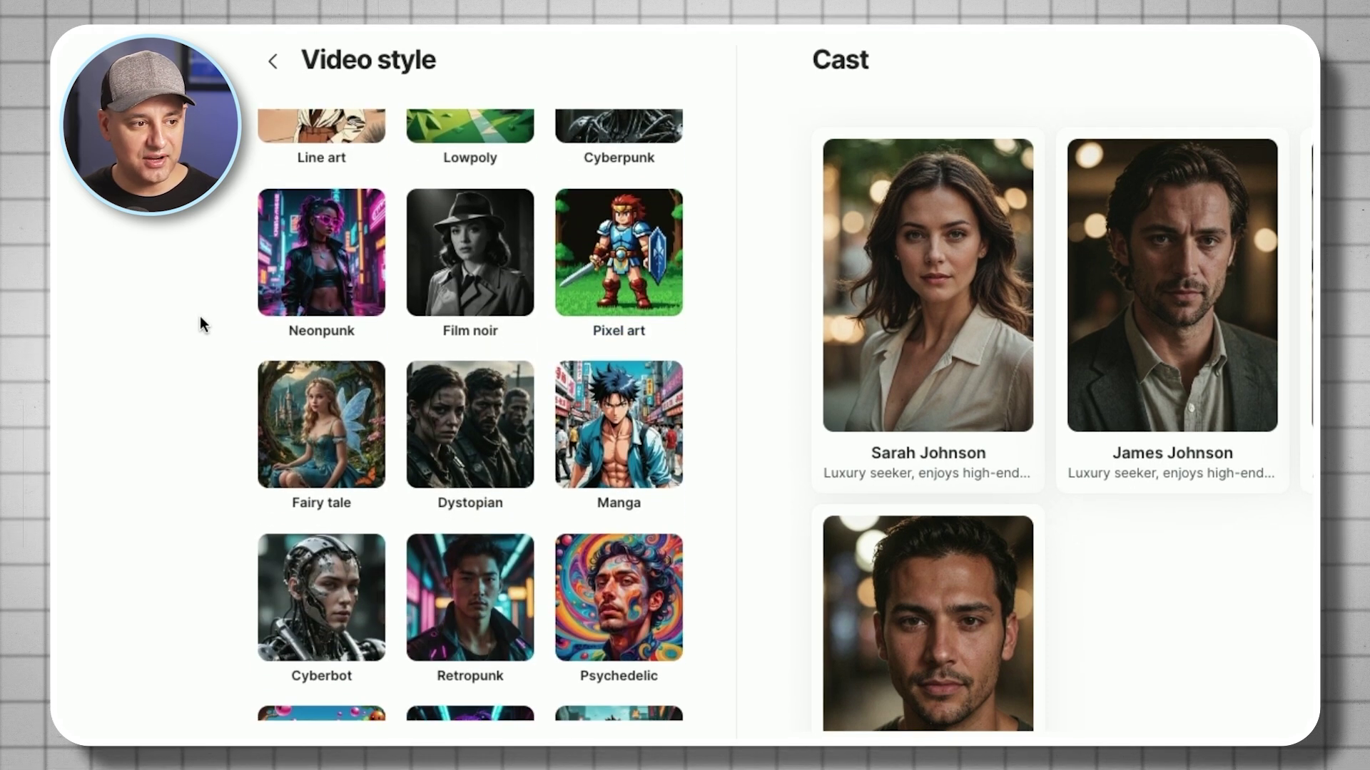
left_click(273, 61)
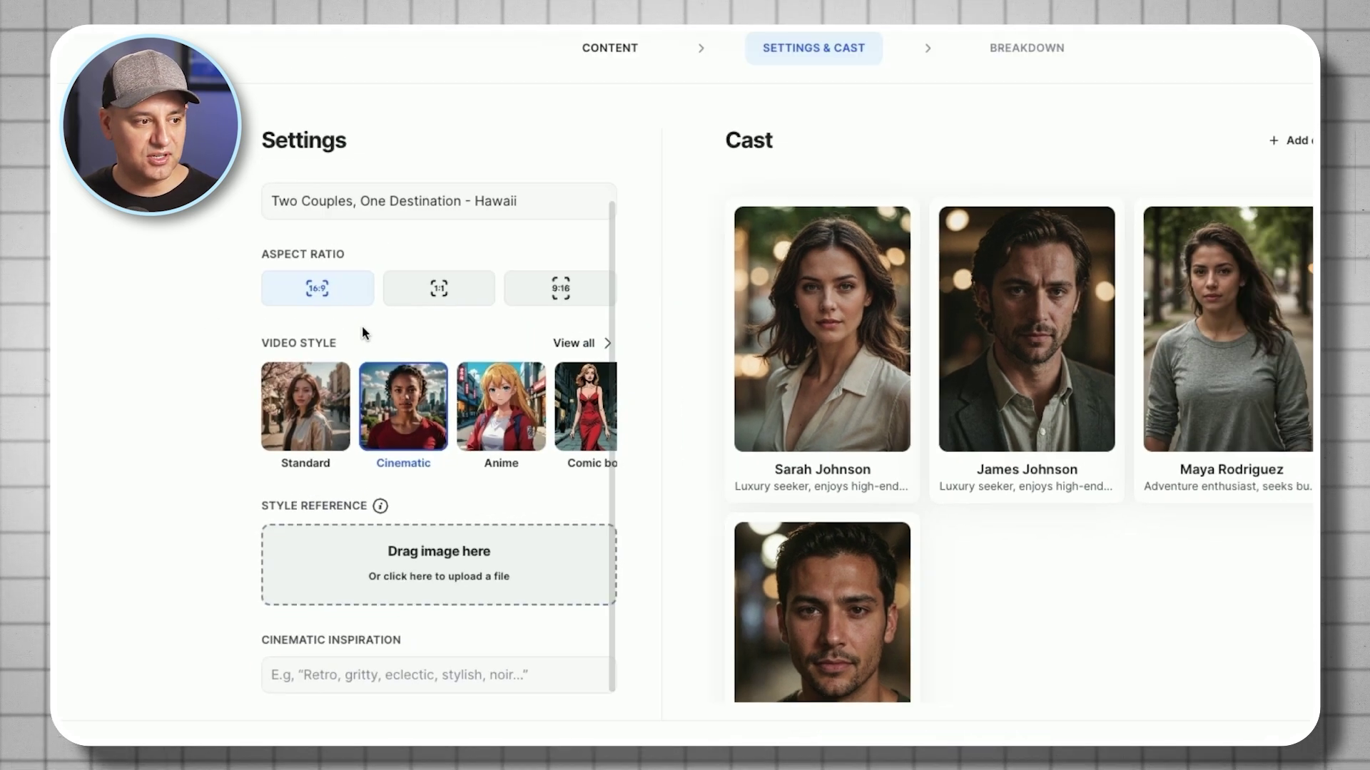
scroll(379, 440, "up", 1)
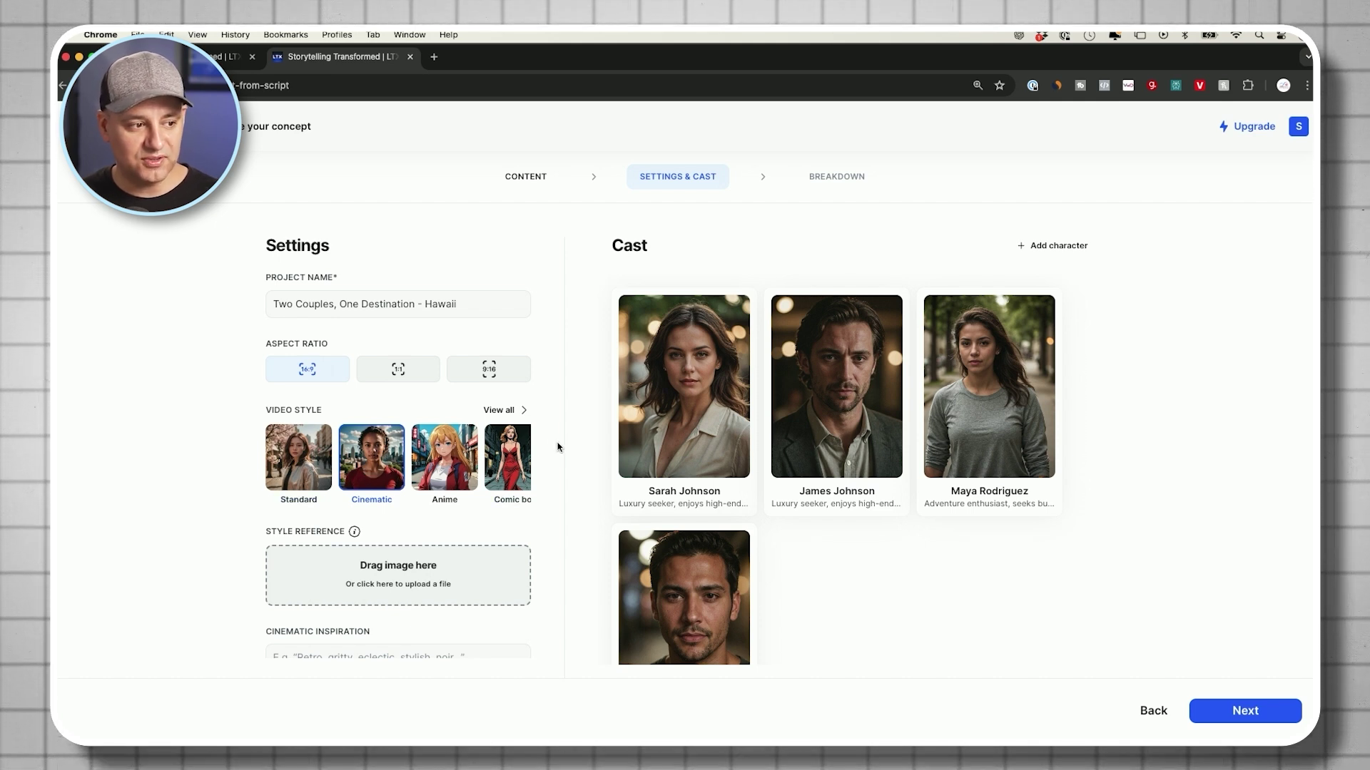
scroll(428, 585, "down", 1)
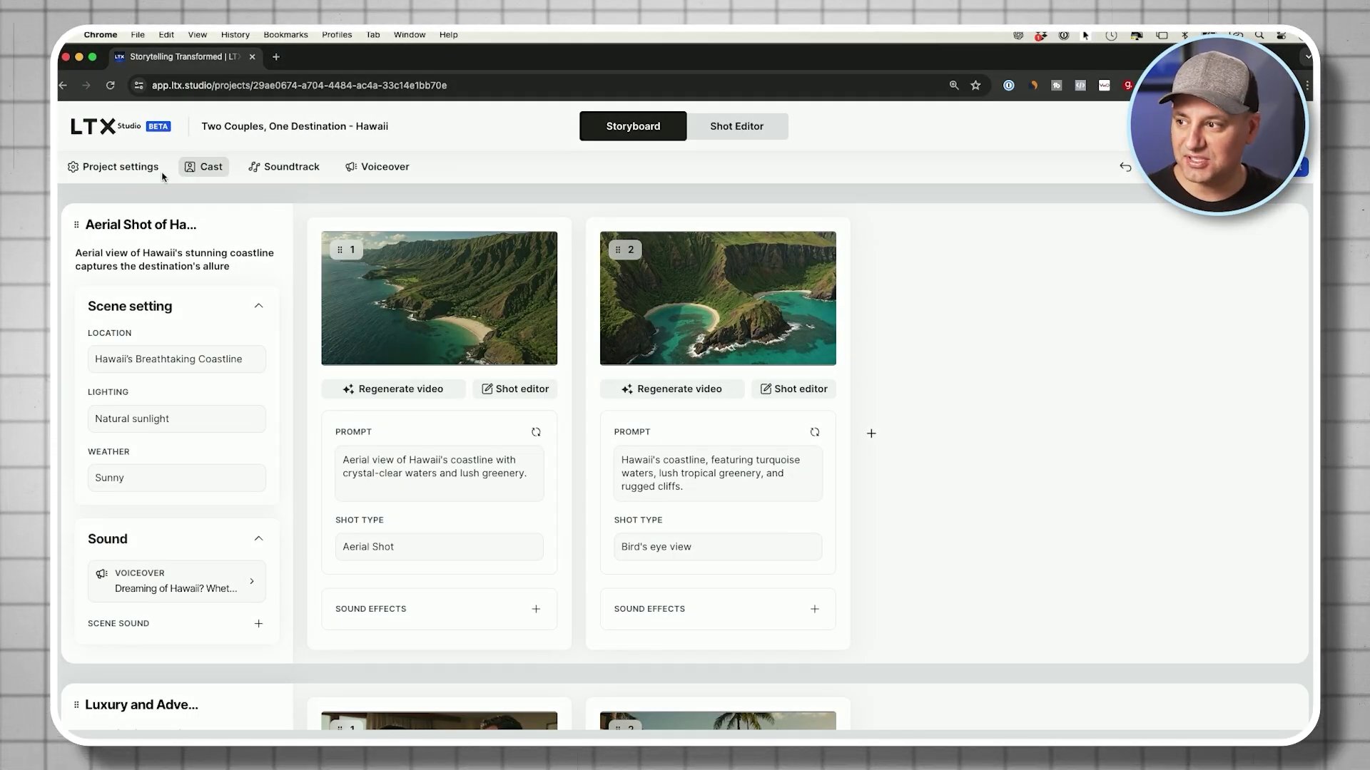
Apply an aerial landscape style reference in Project settings and regenerate the coastline shots
left_click(111, 169)
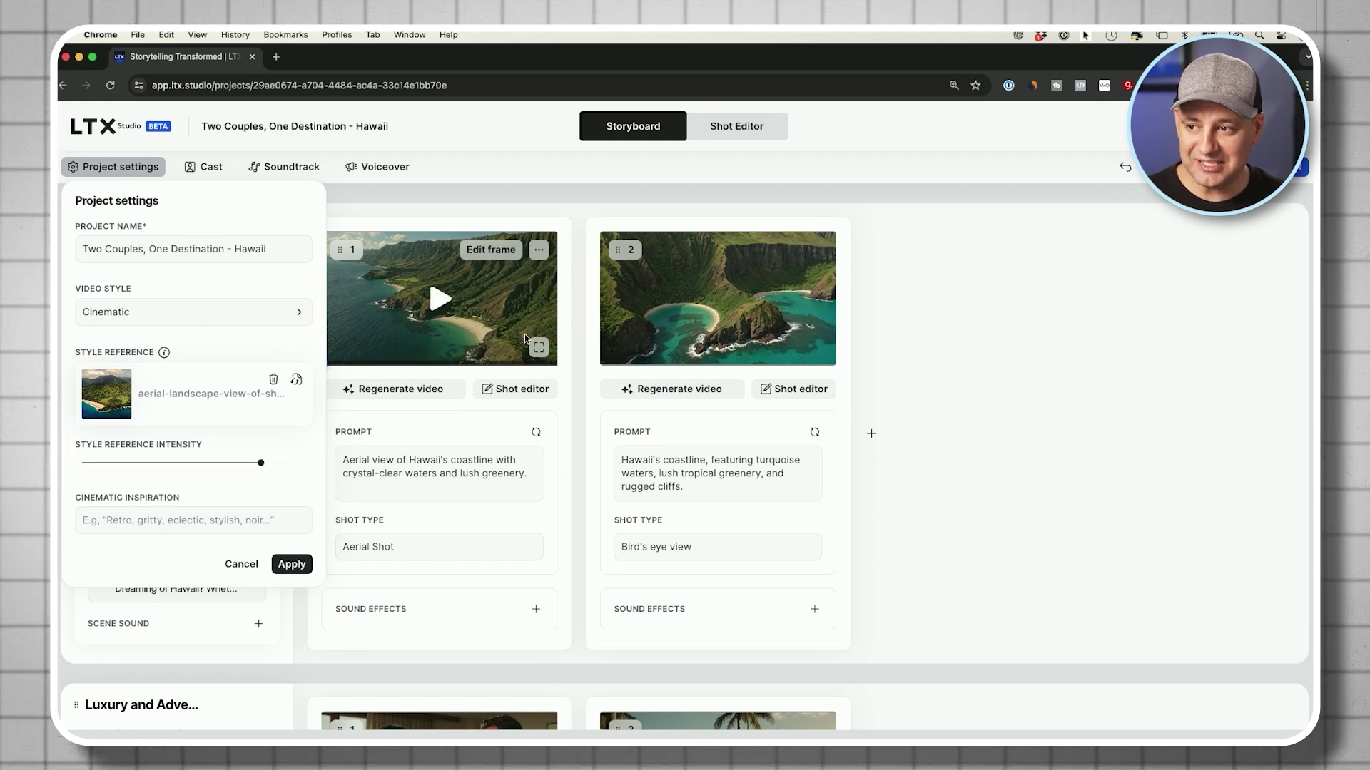
left_click(276, 563)
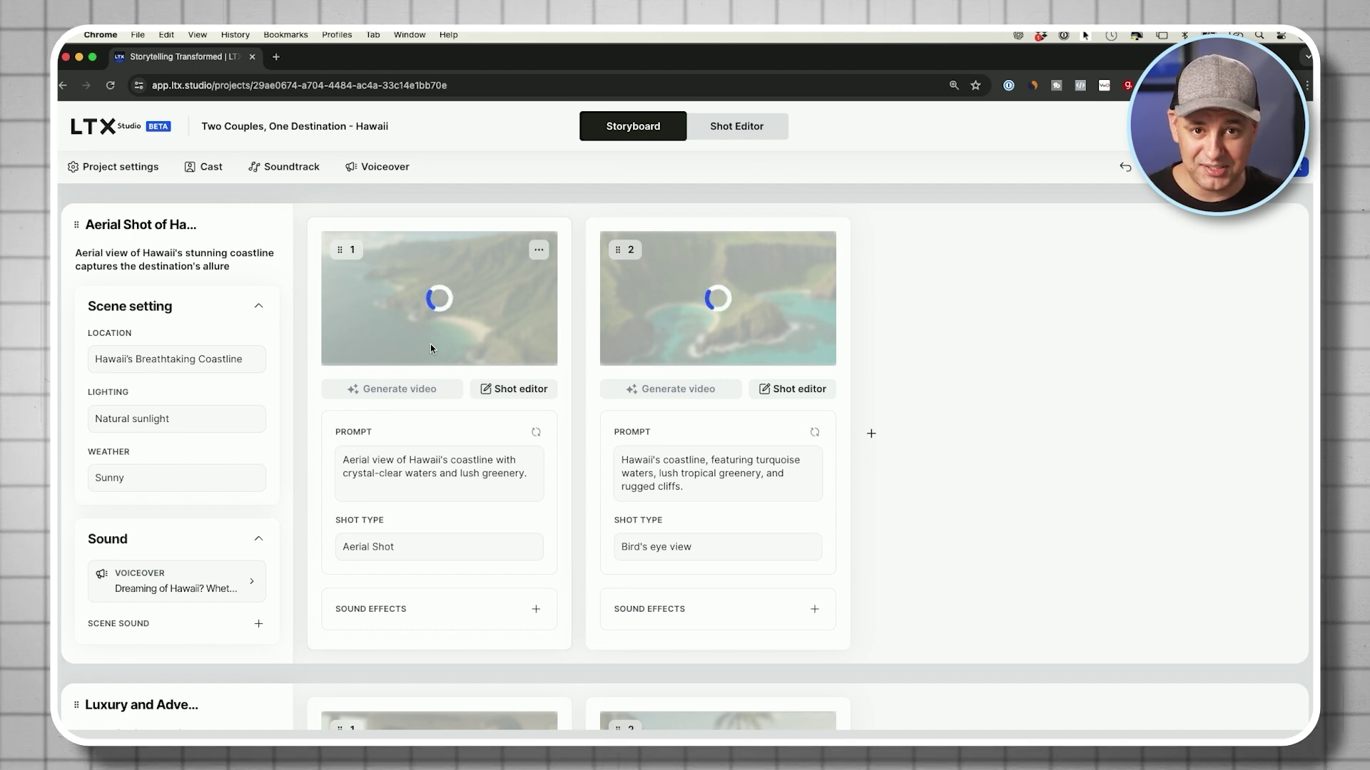
scroll(651, 345, "down", 5)
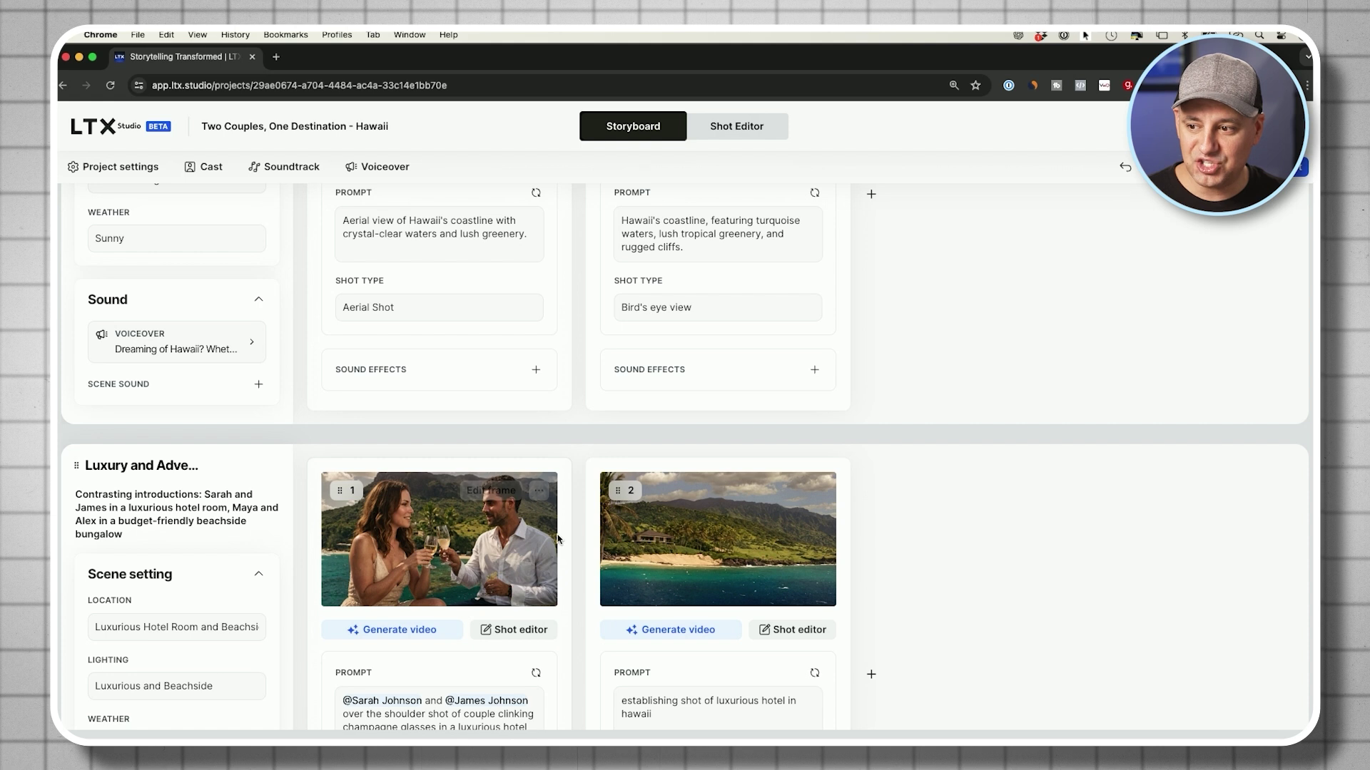
scroll(582, 533, "up", 5)
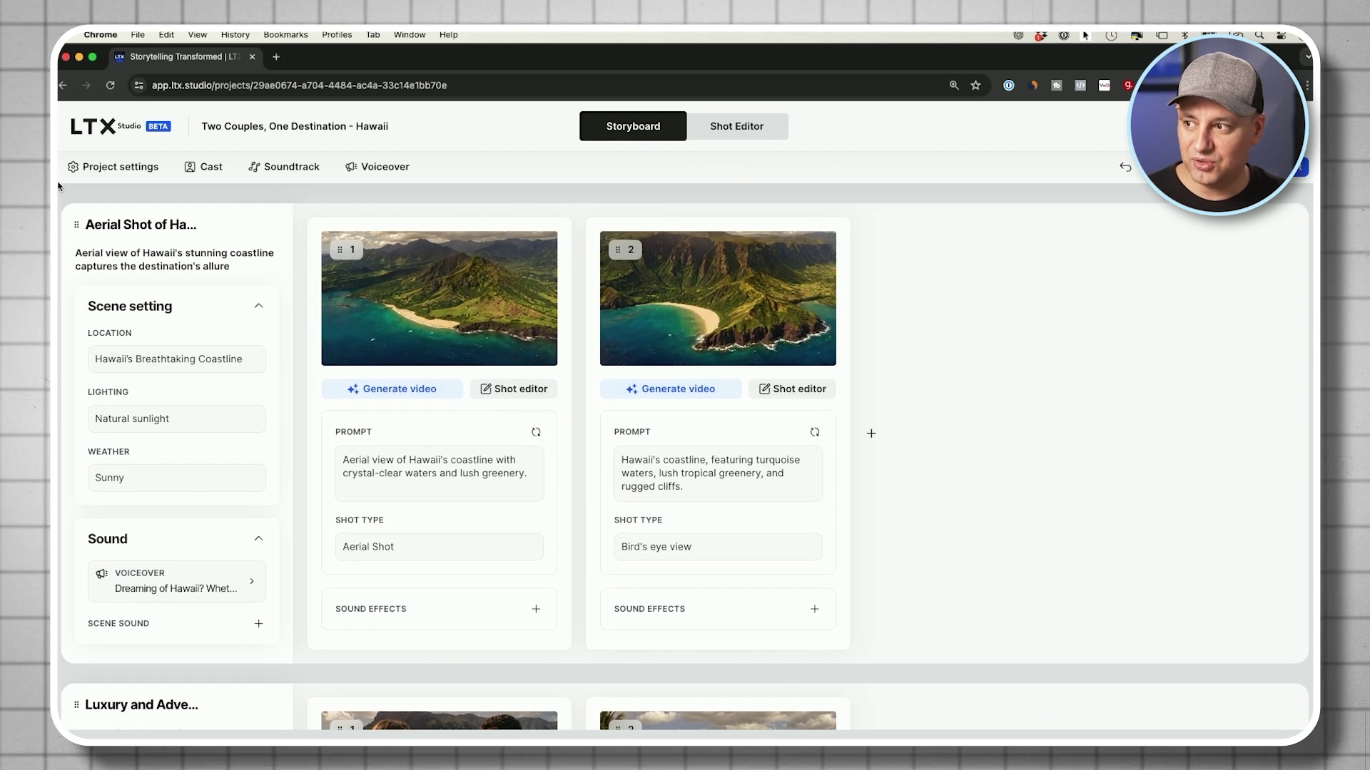
Remove the aerial landscape style reference from Project settings
left_click(114, 166)
scroll(581, 521, "down", 3)
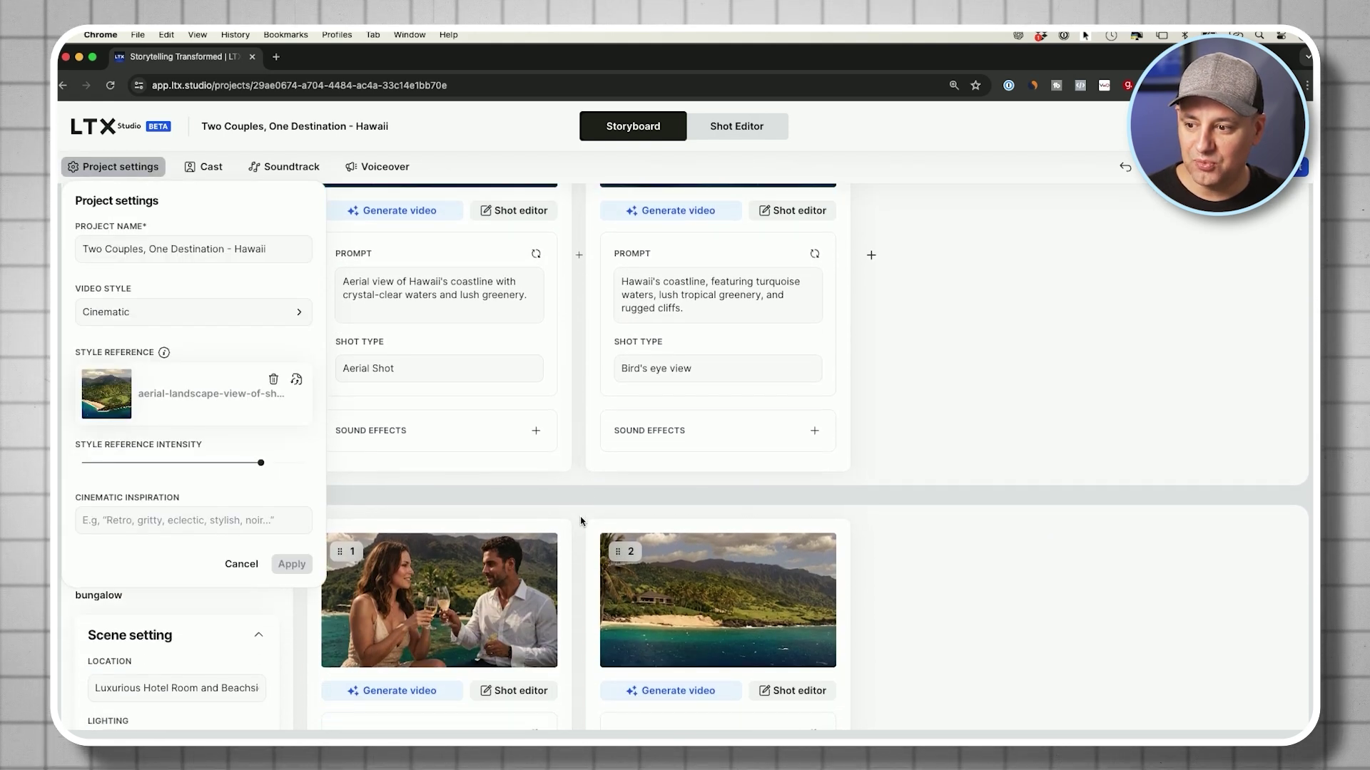
scroll(581, 521, "up", 3)
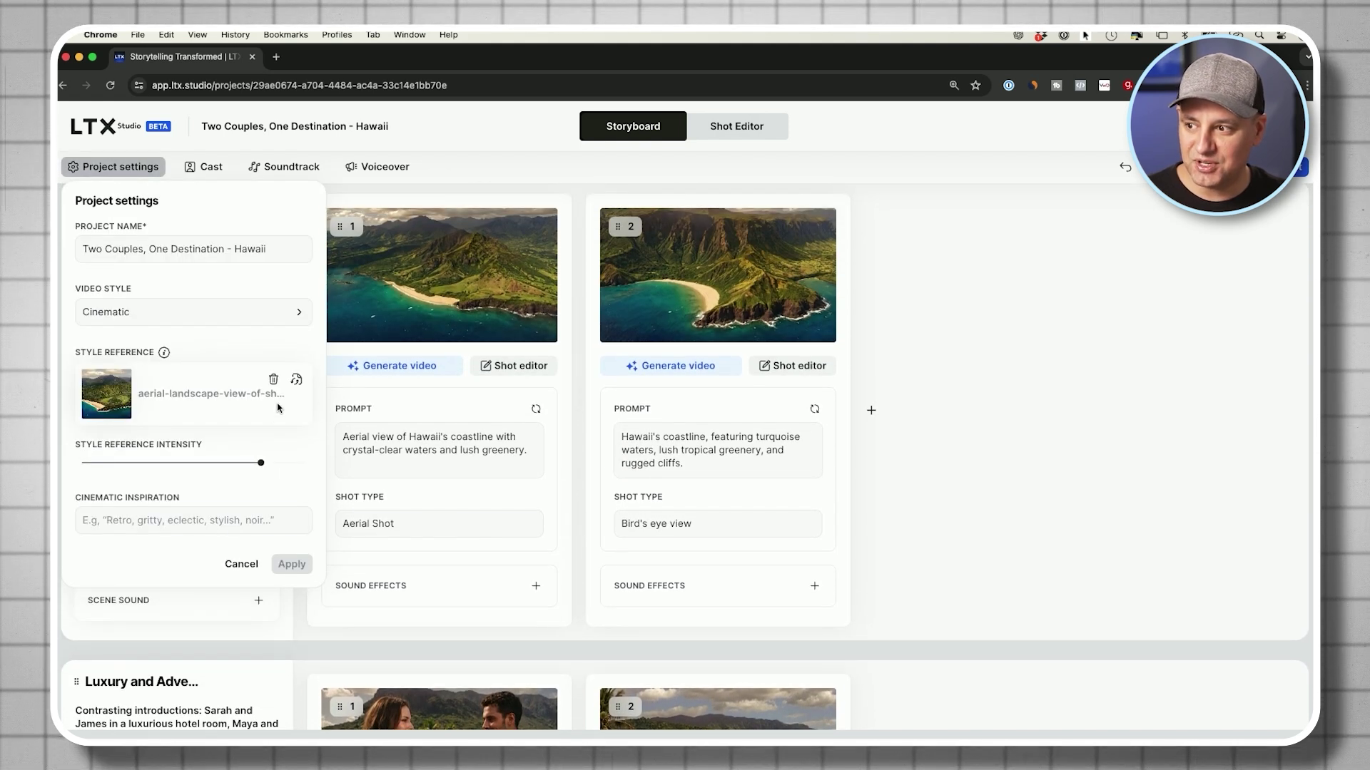
left_click(273, 380)
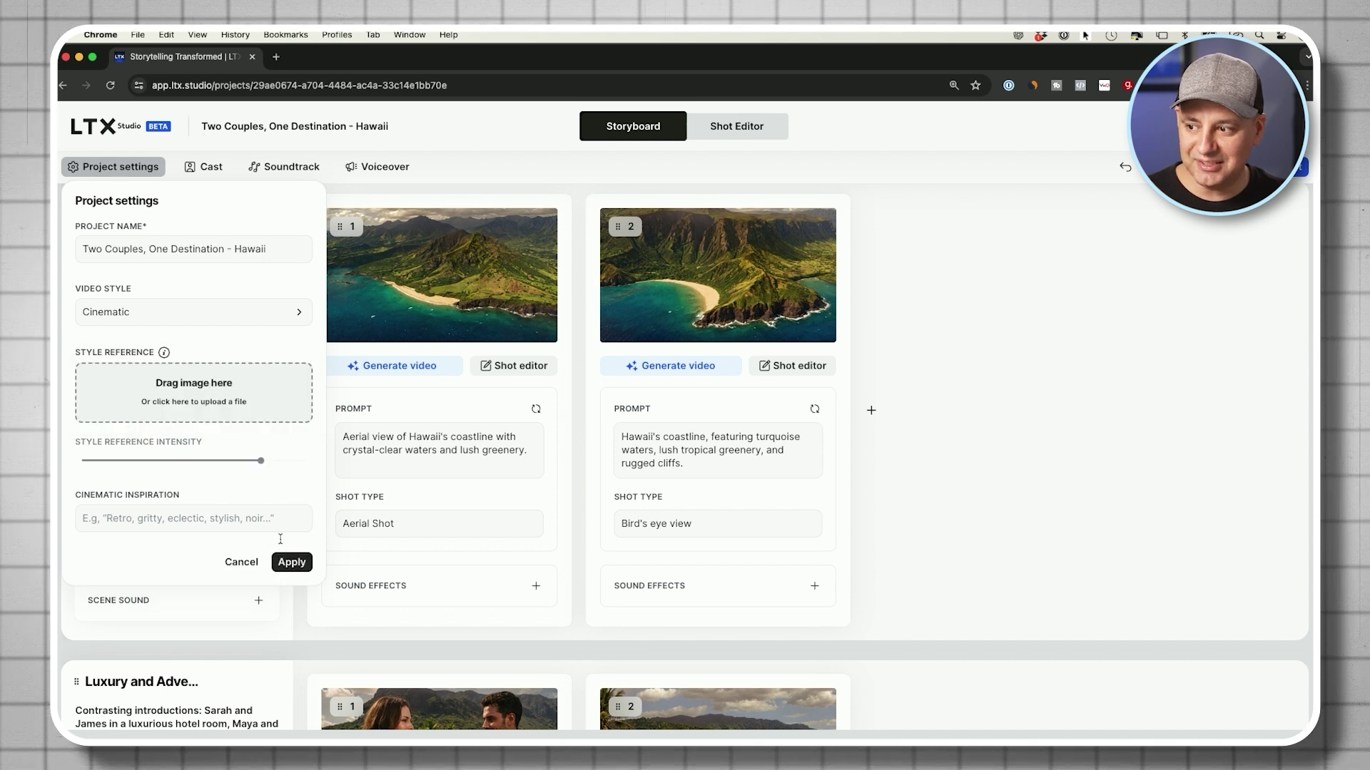
Apply the noir couple photo as the style reference, regenerating both coastline shots
left_click(282, 562)
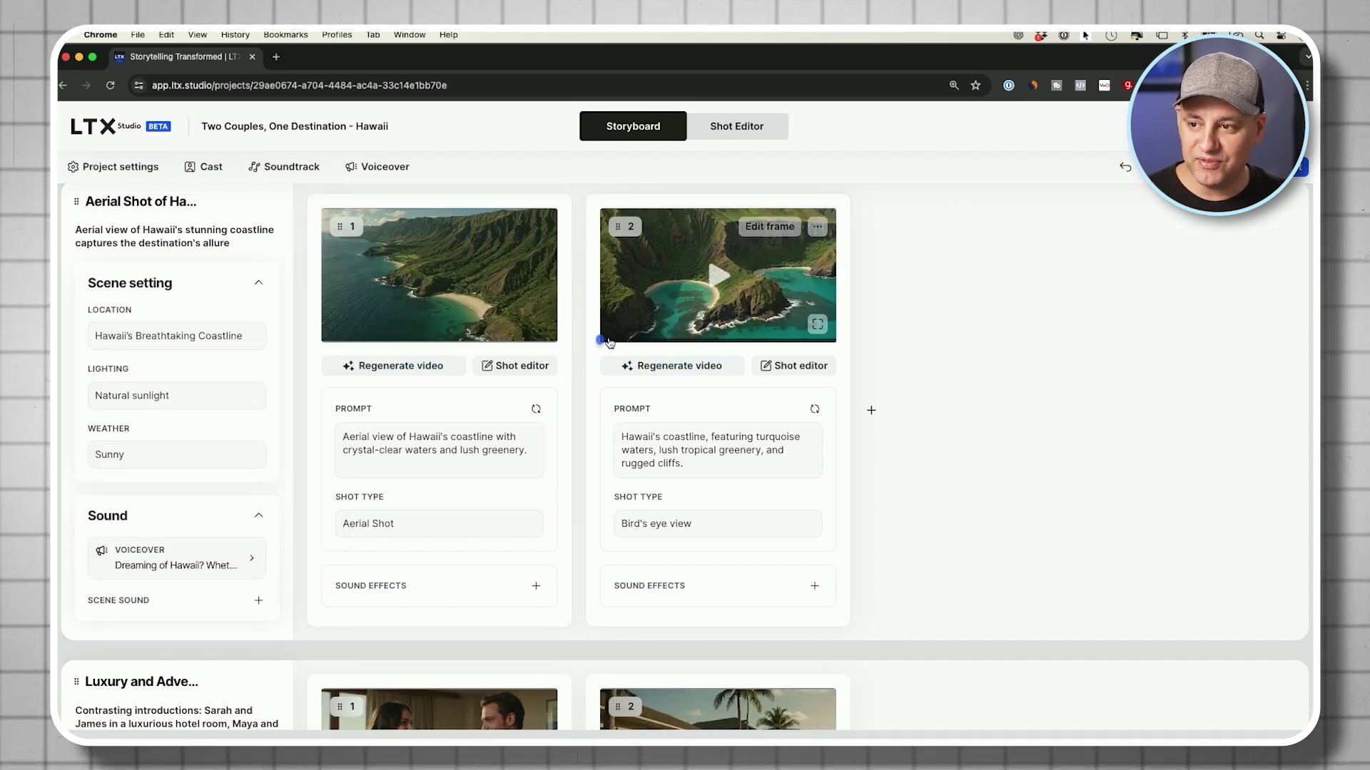
scroll(578, 348, "down", 2)
scroll(578, 347, "down", 1)
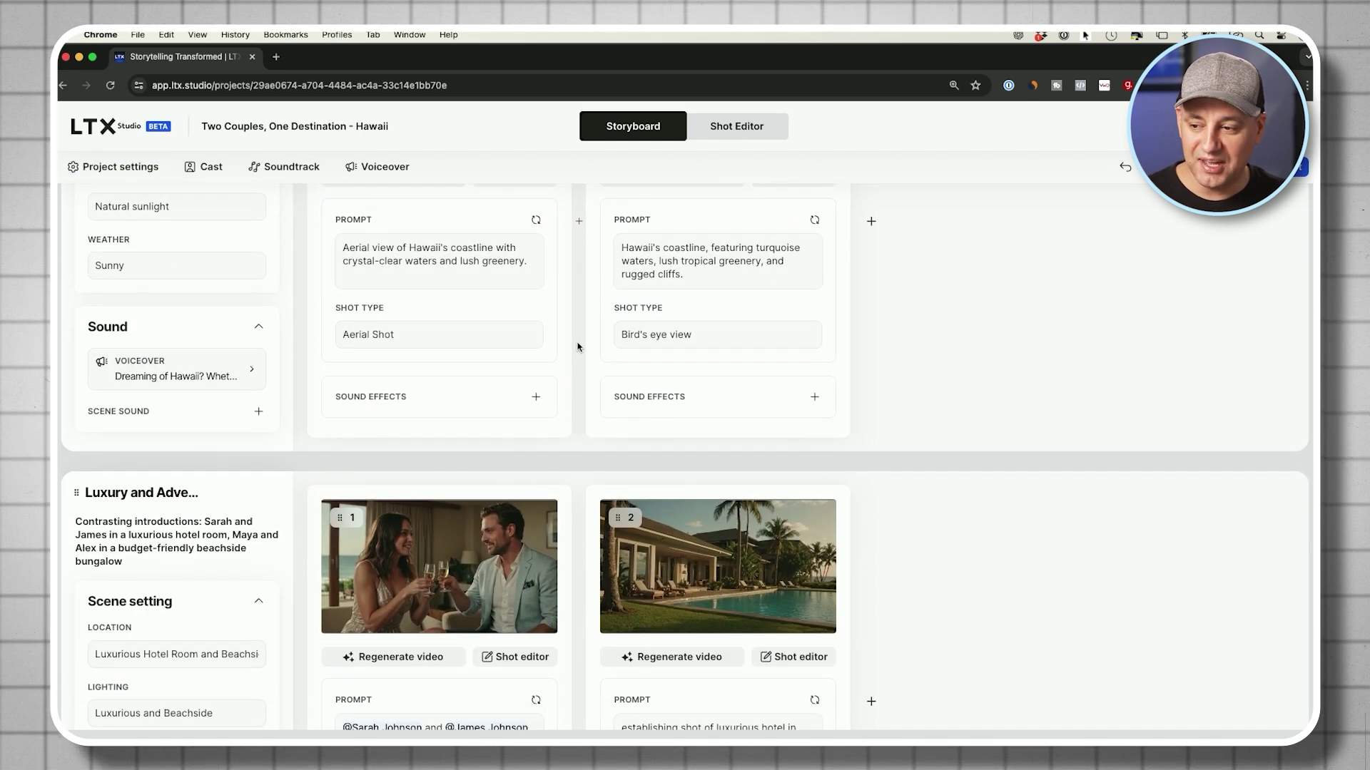
scroll(578, 347, "up", 3)
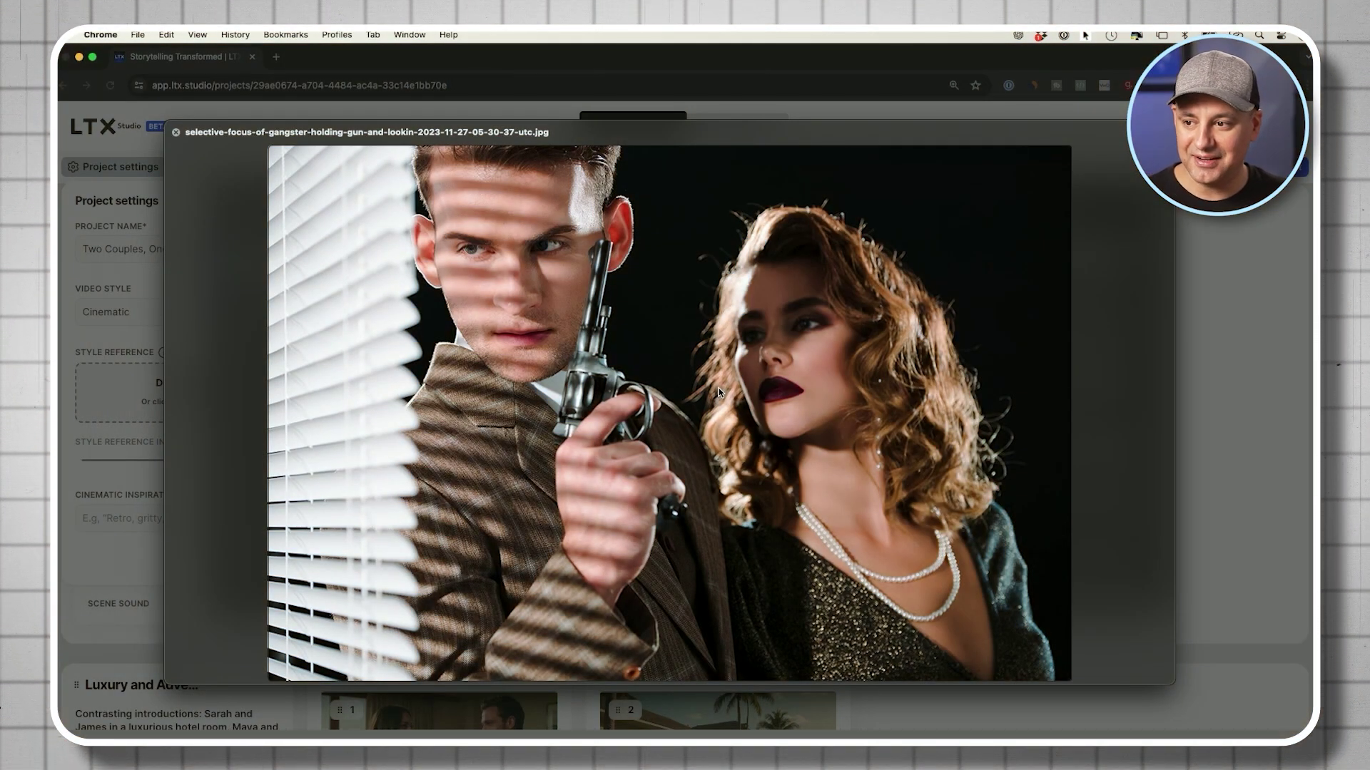
left_click(290, 567)
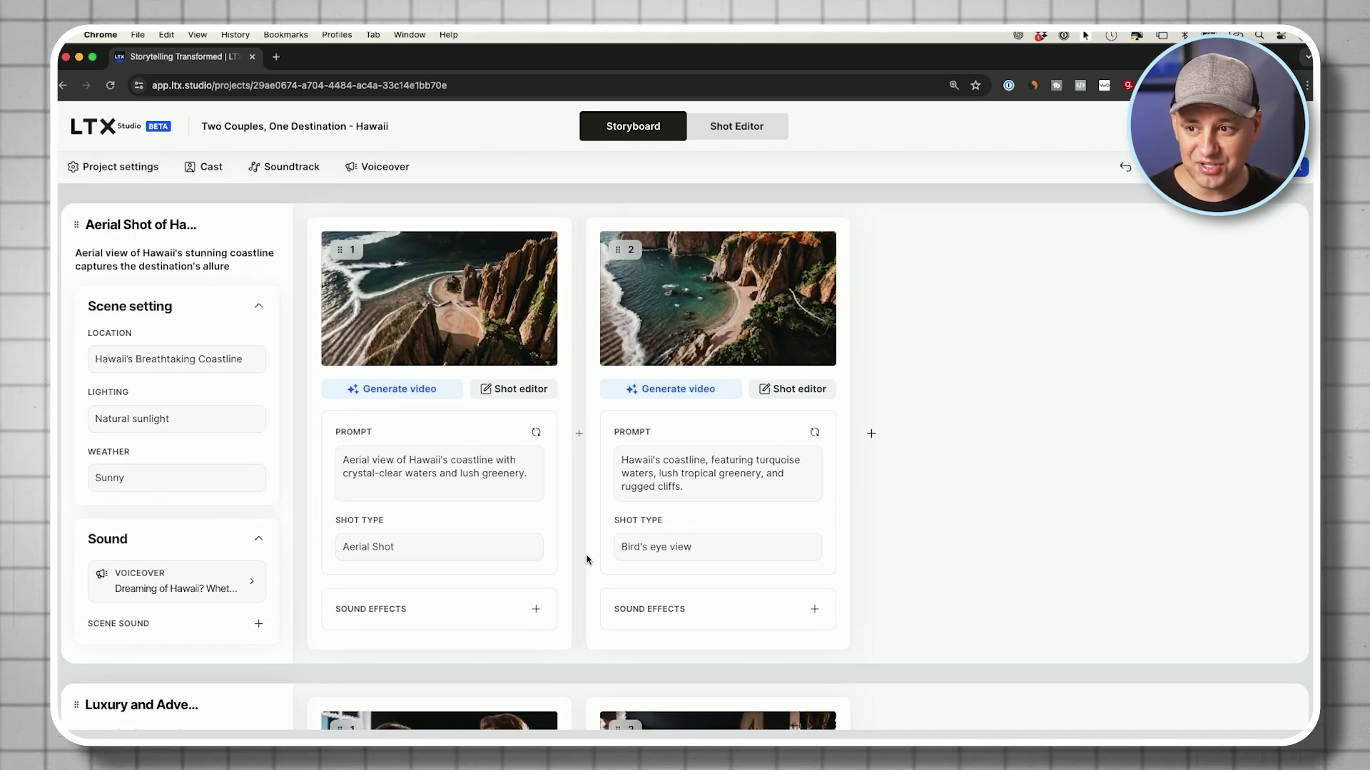
Delete the noir photo style reference in Project settings and regenerate the shots without it
scroll(871, 398, "down", 5)
scroll(918, 420, "down", 1)
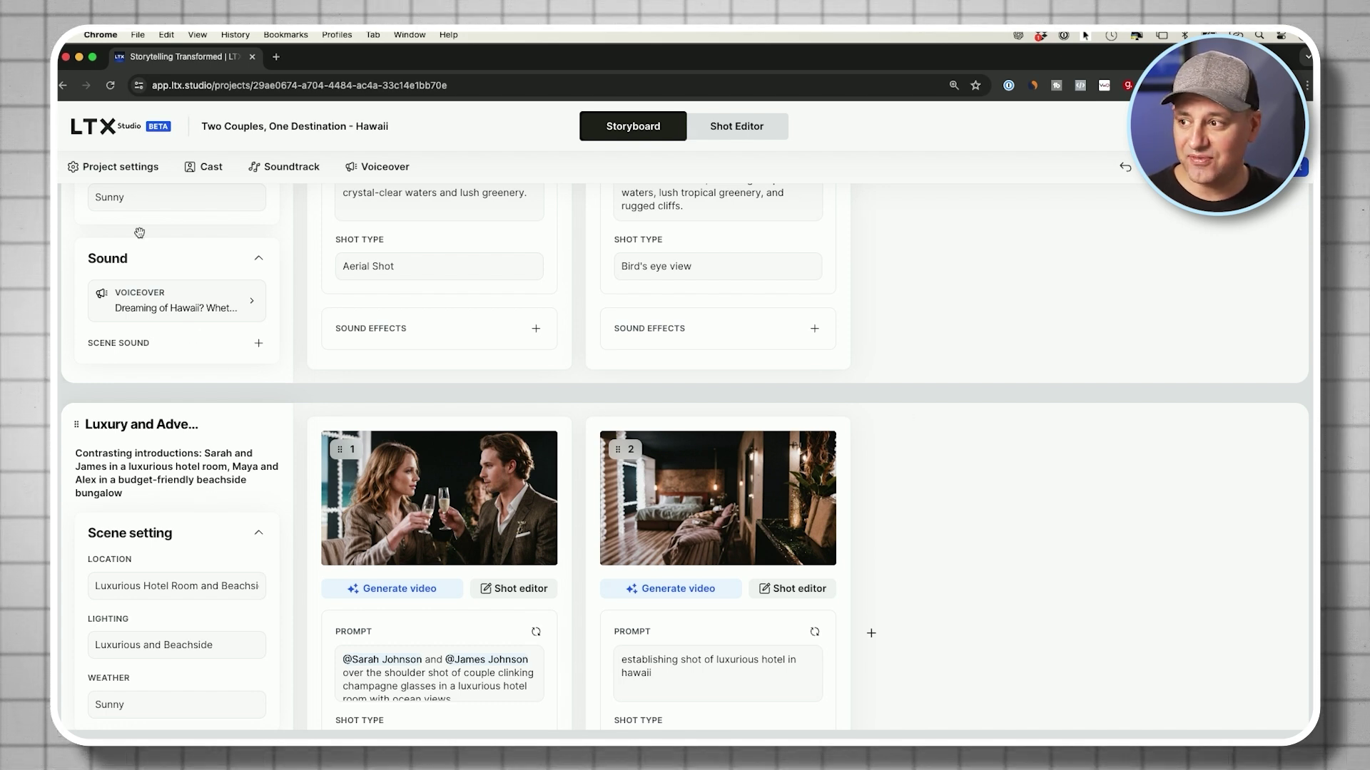
left_click(118, 168)
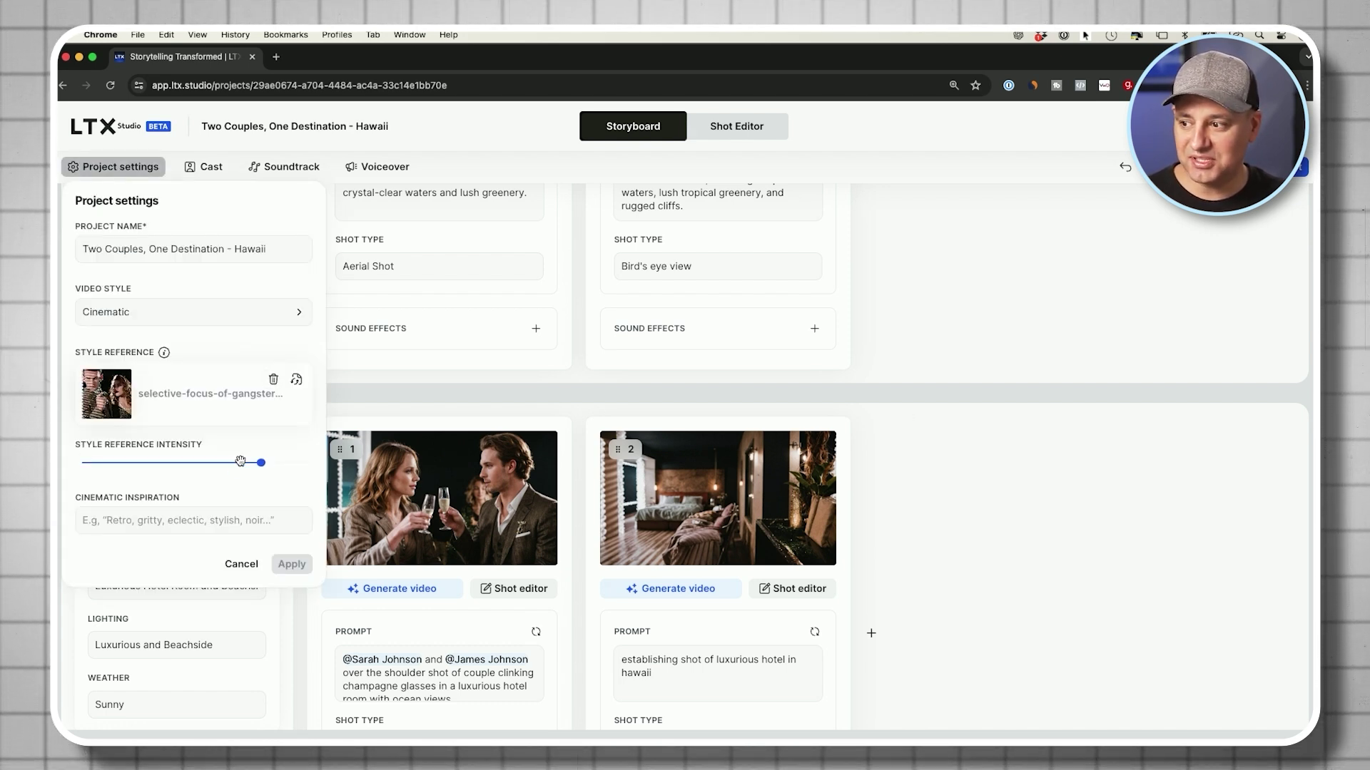
left_click(272, 380)
left_click(292, 562)
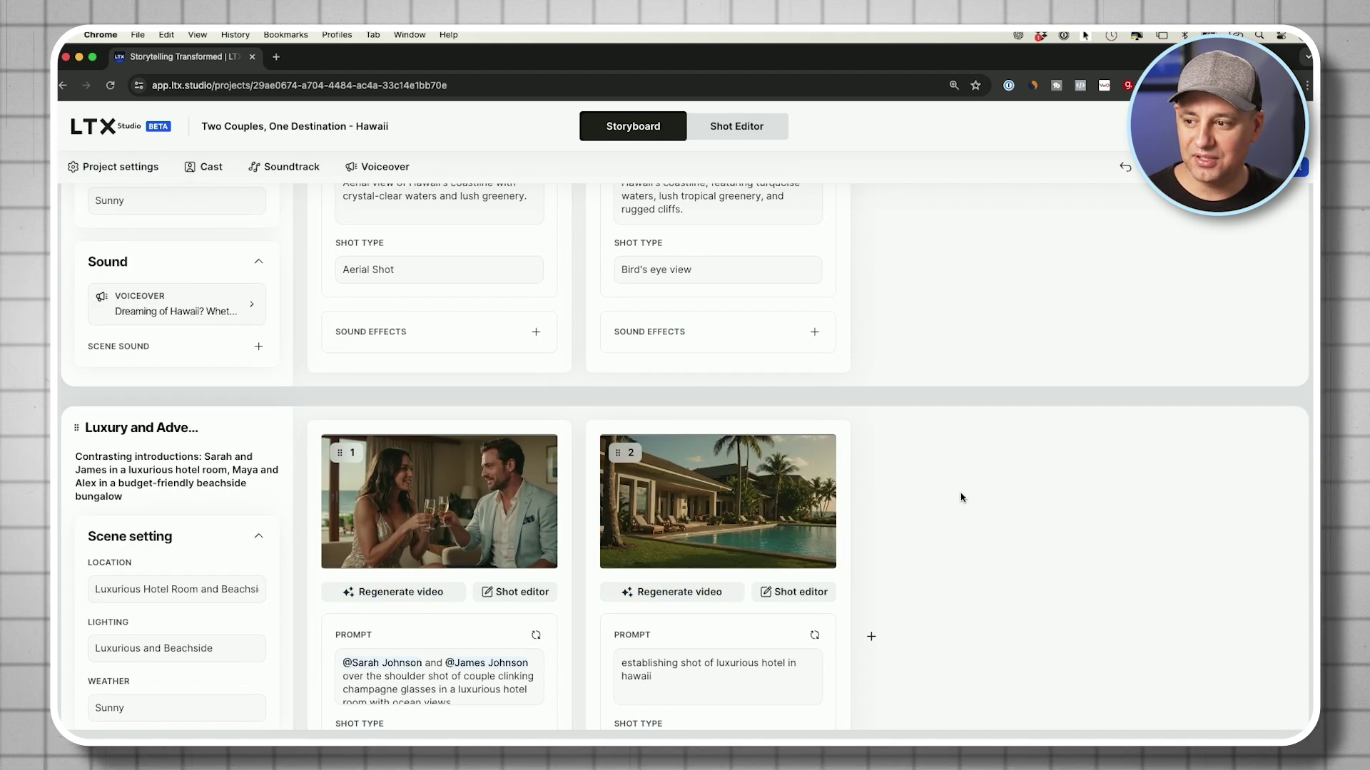
scroll(956, 498, "up", 4)
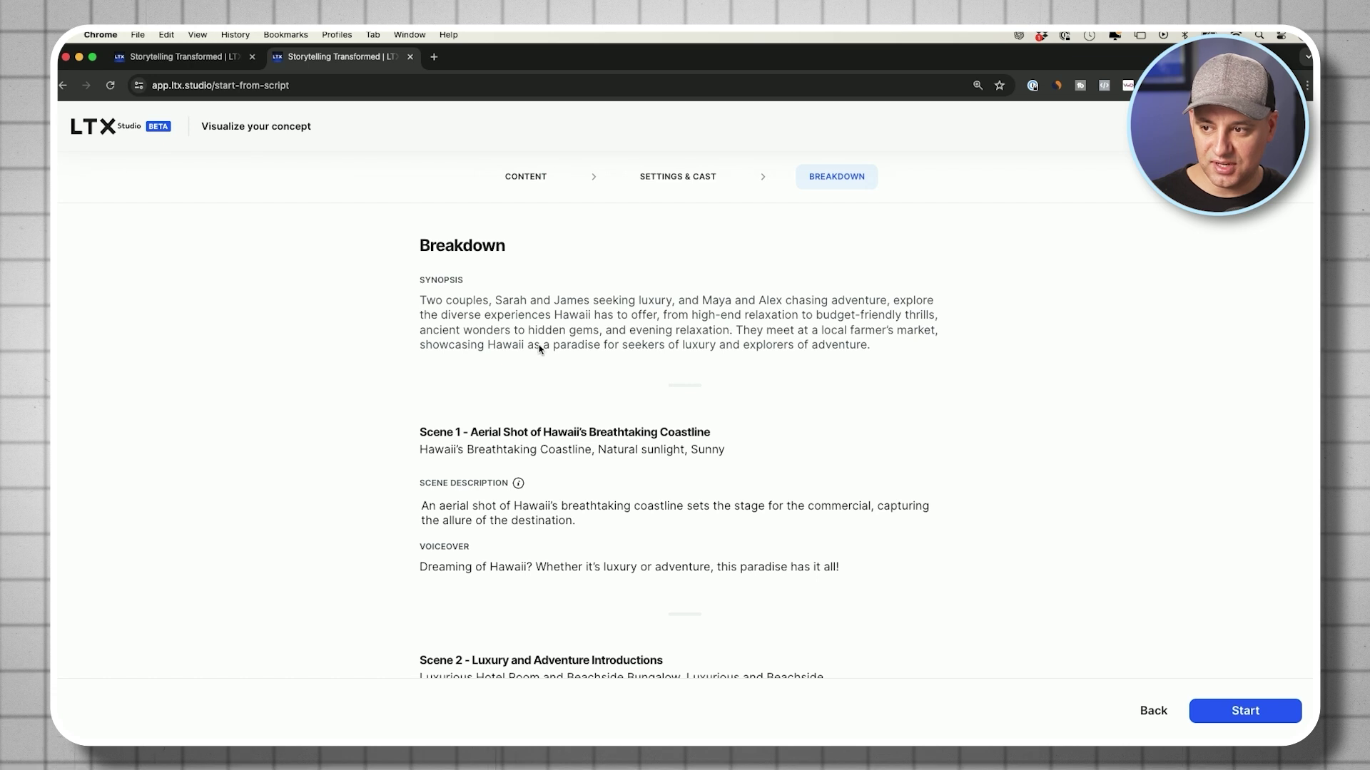
Review the breakdown's scenes and voiceovers, then Start generating the Hawaii storyboard
scroll(582, 332, "down", 2)
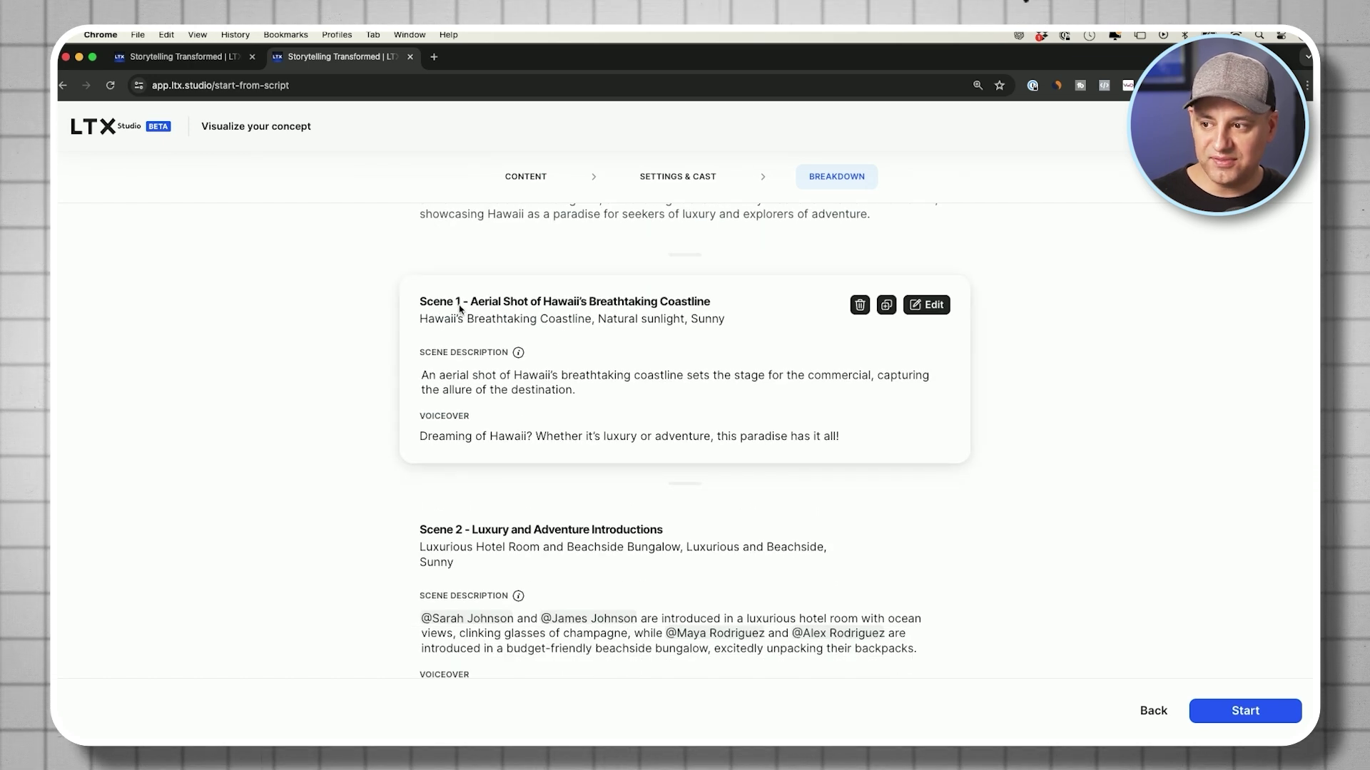
scroll(562, 386, "down", 2)
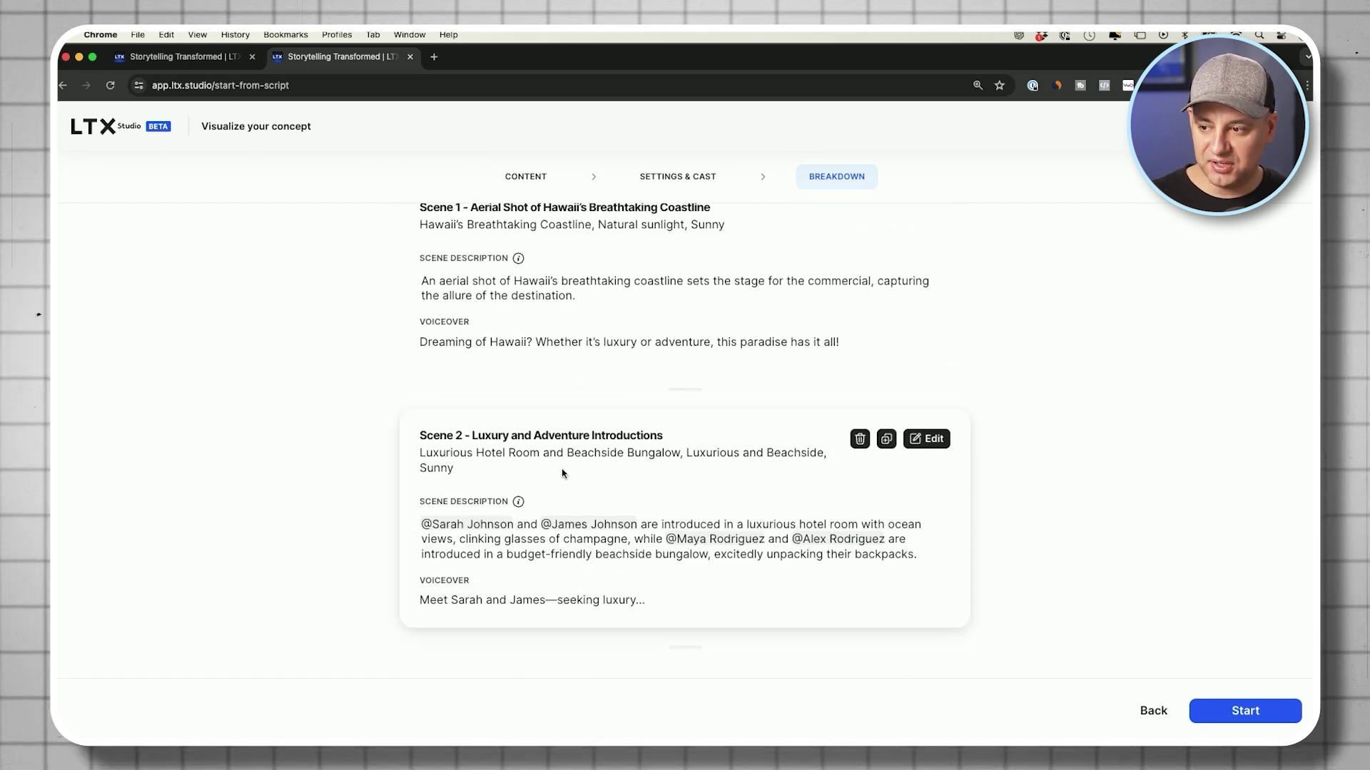
scroll(562, 474, "down", 1)
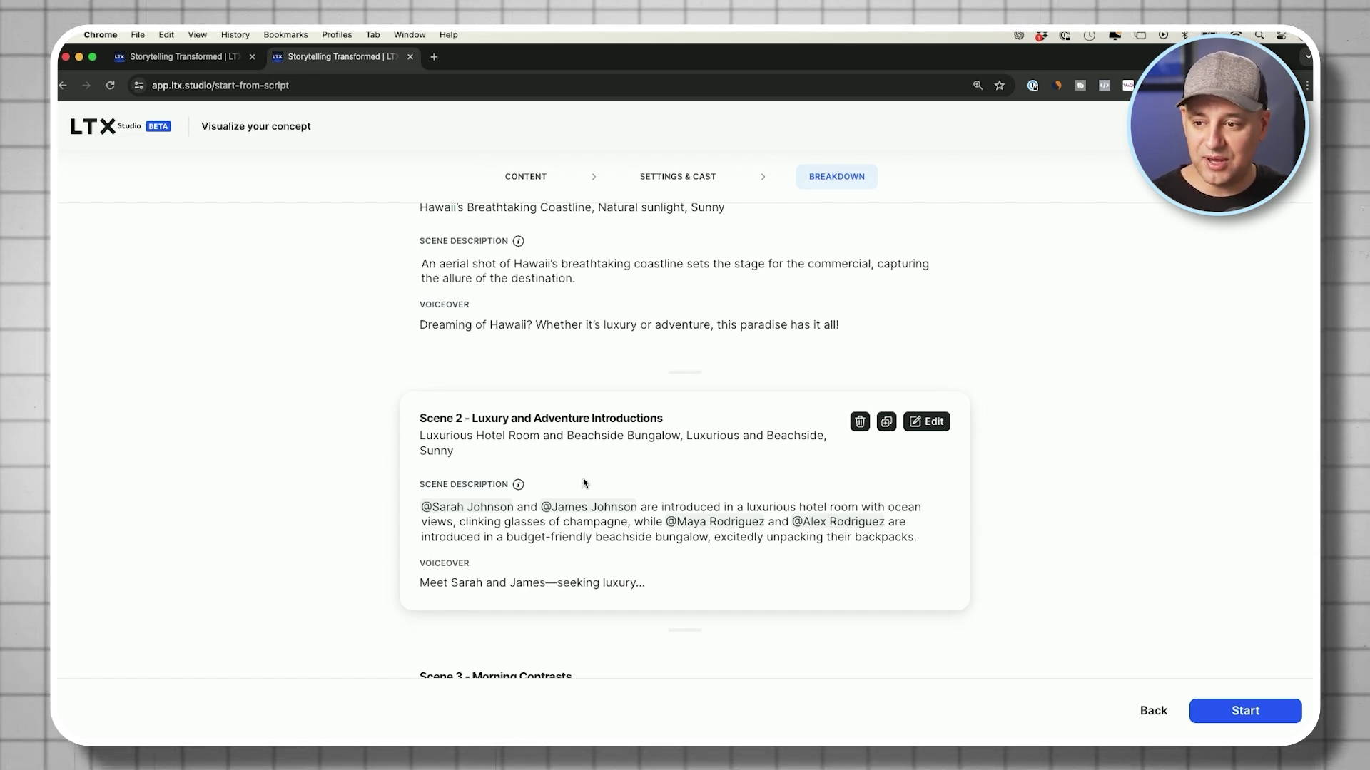
scroll(583, 483, "down", 15)
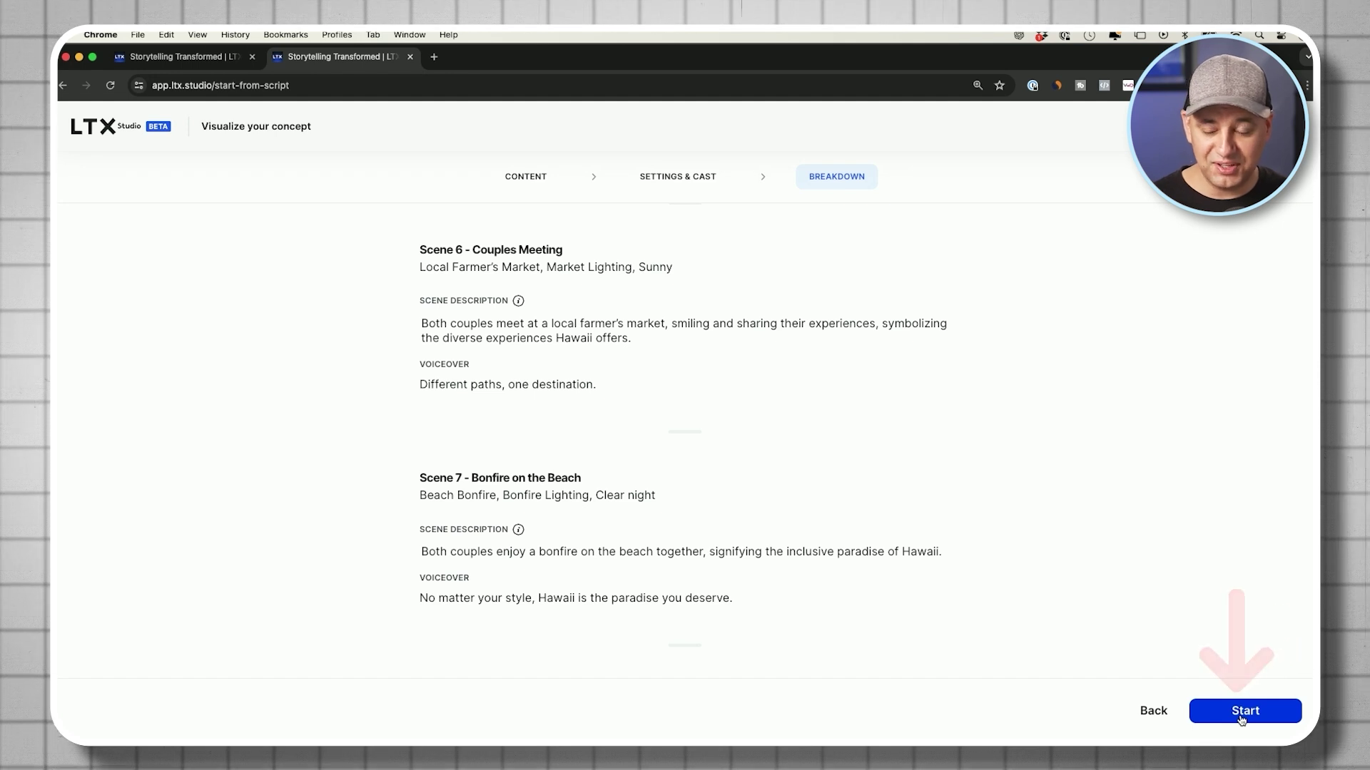
left_click(1242, 718)
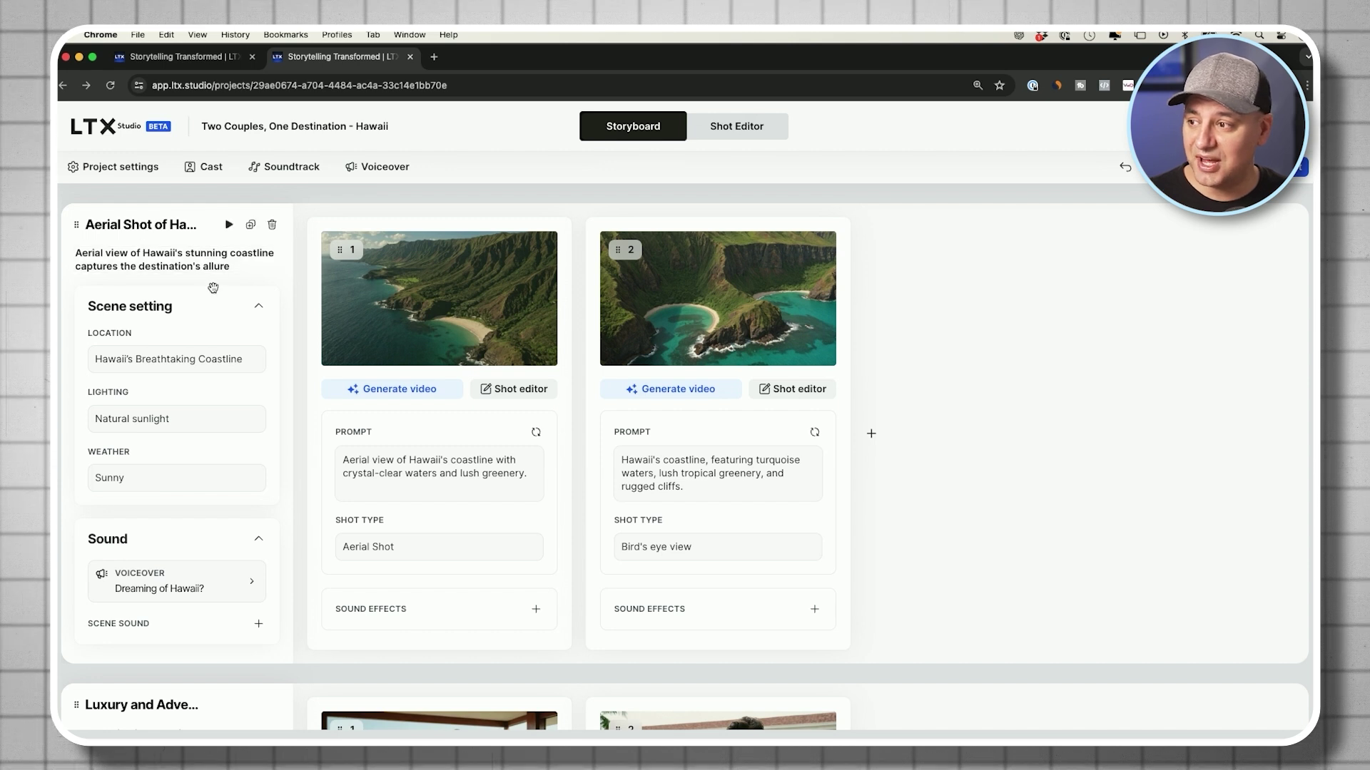
scroll(130, 241, "down", 5)
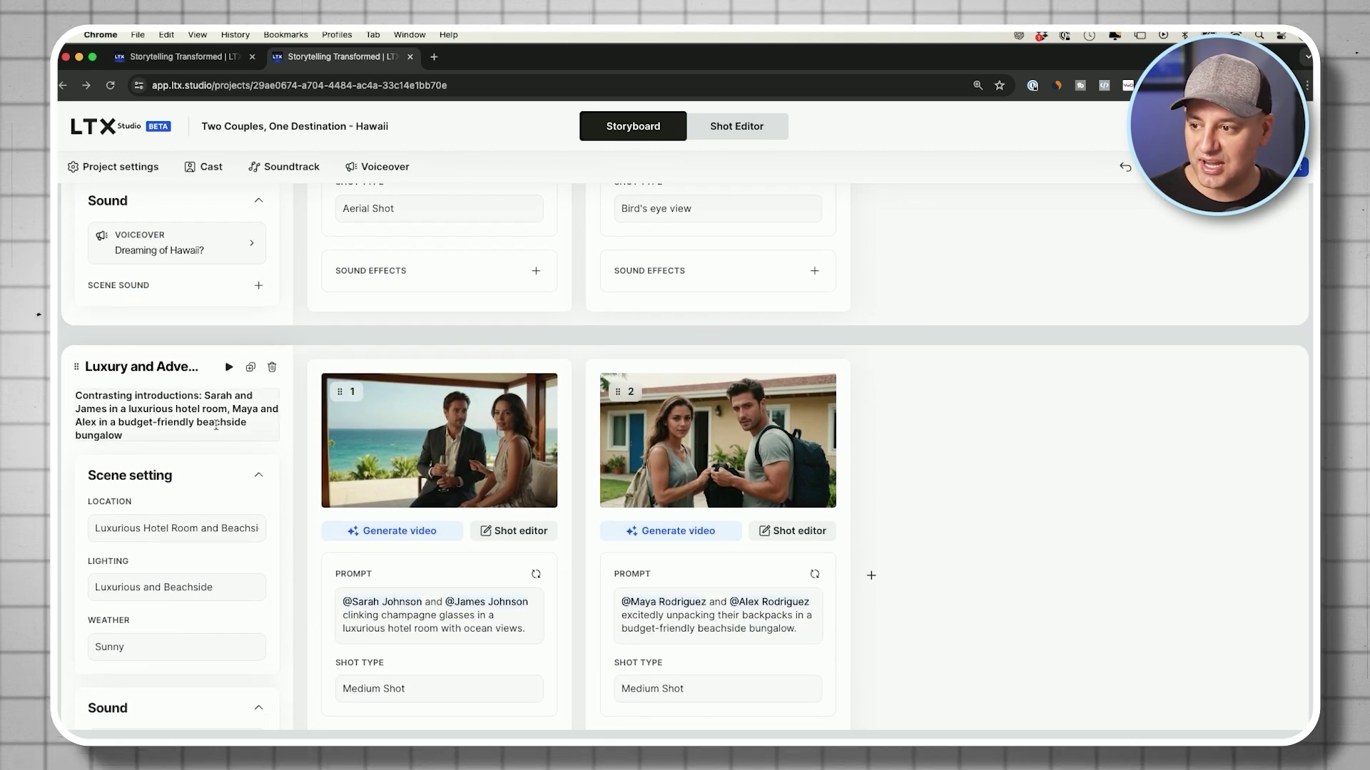
scroll(580, 441, "down", 10)
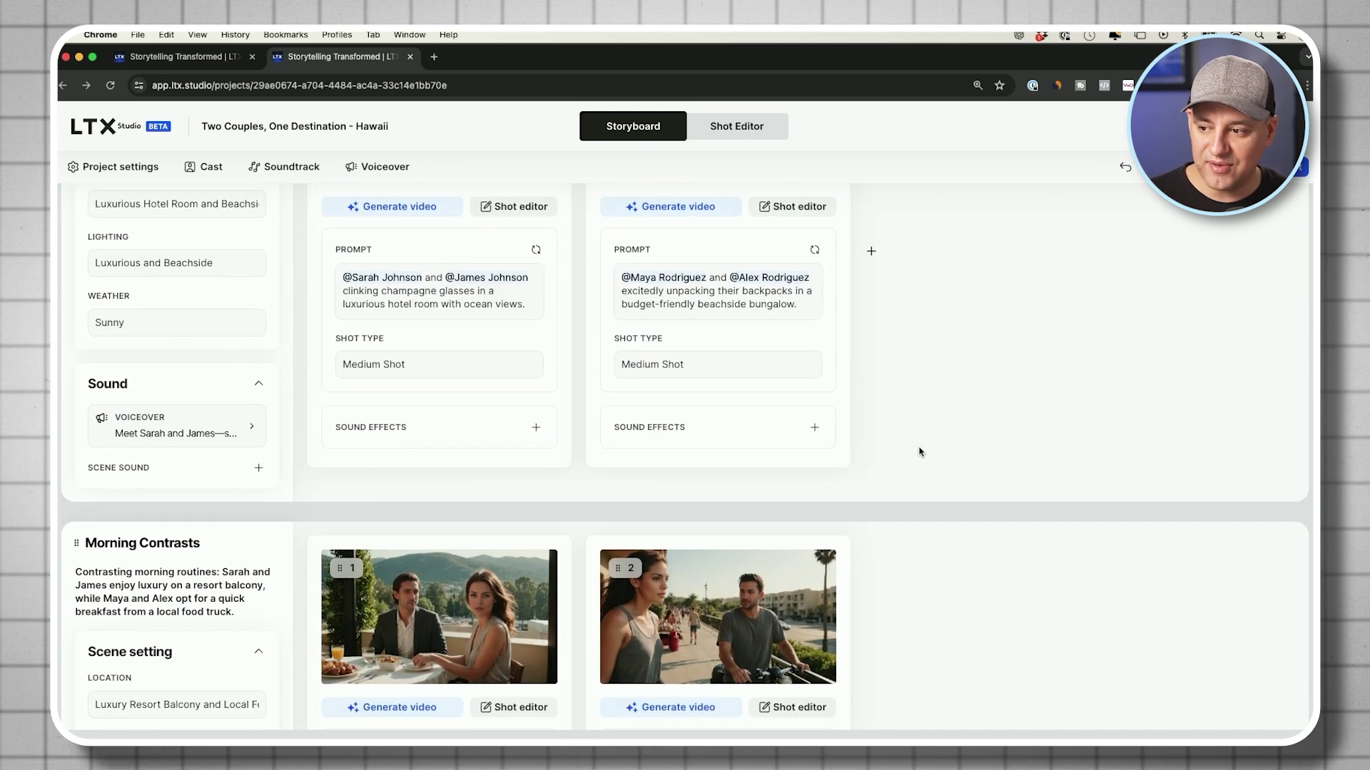
scroll(573, 546, "down", 6)
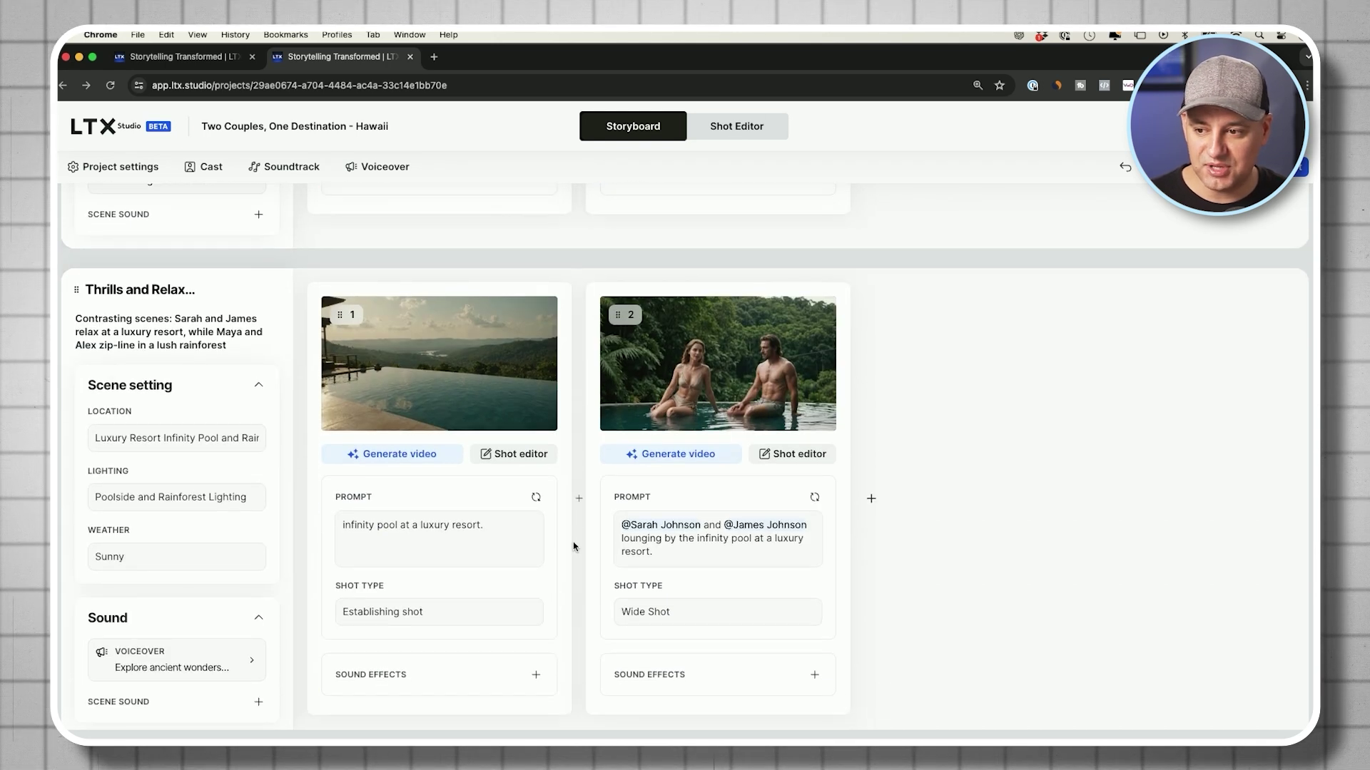
scroll(572, 547, "down", 3)
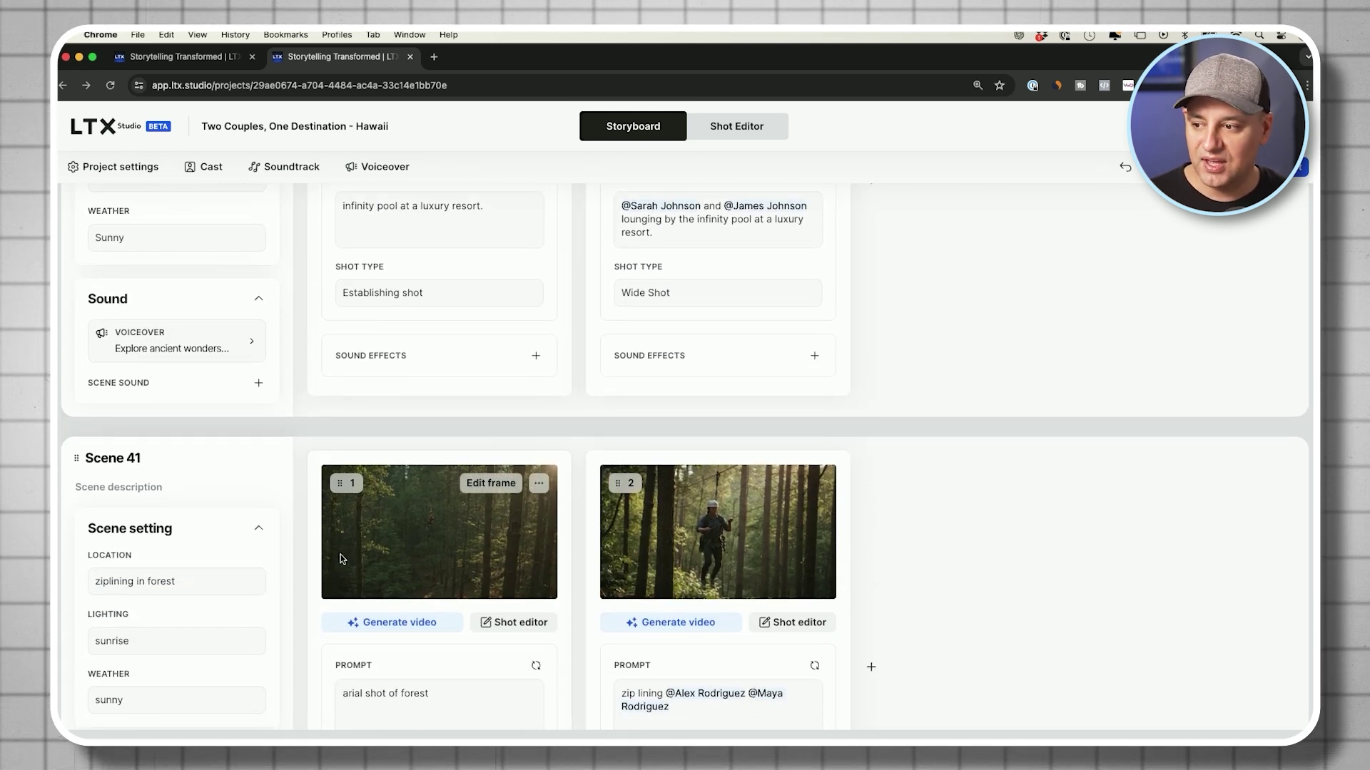
scroll(853, 536, "up", 20)
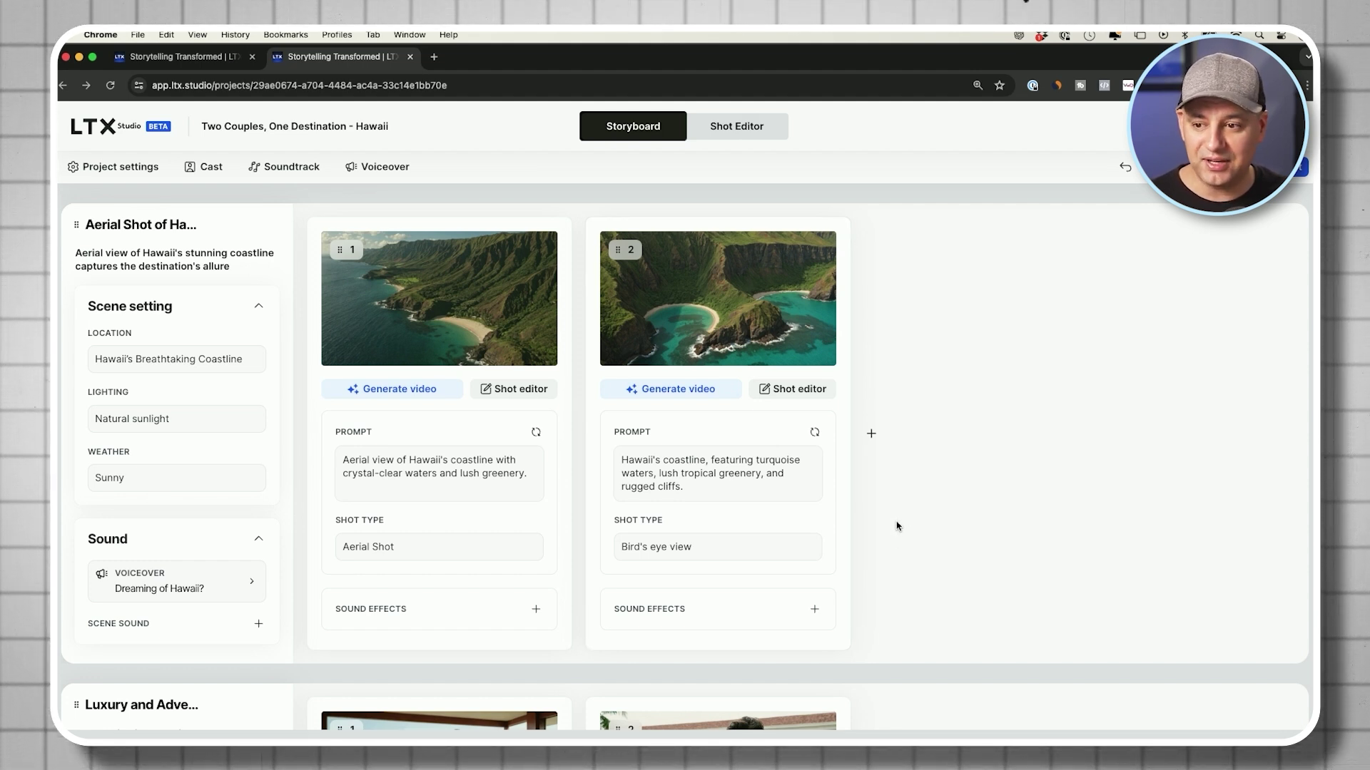
left_click(870, 434)
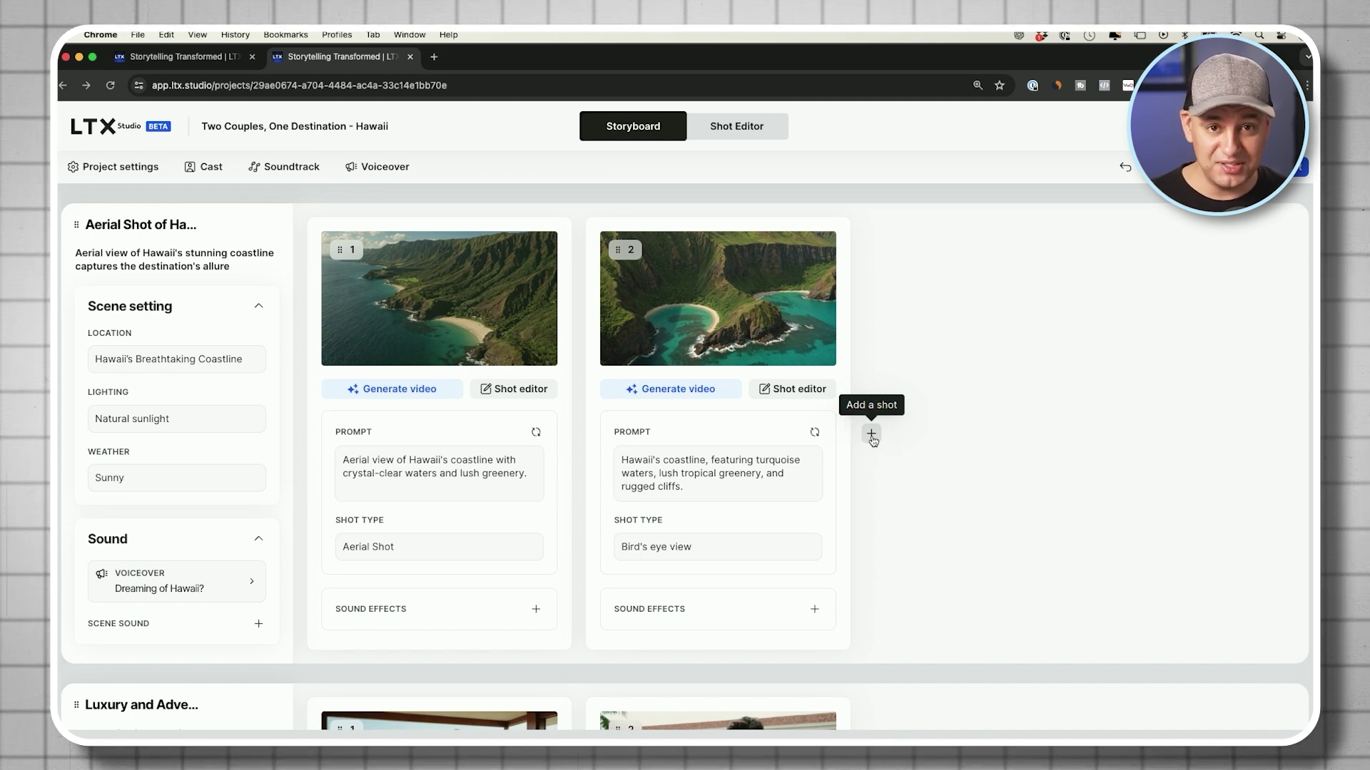
scroll(932, 385, "down", 3)
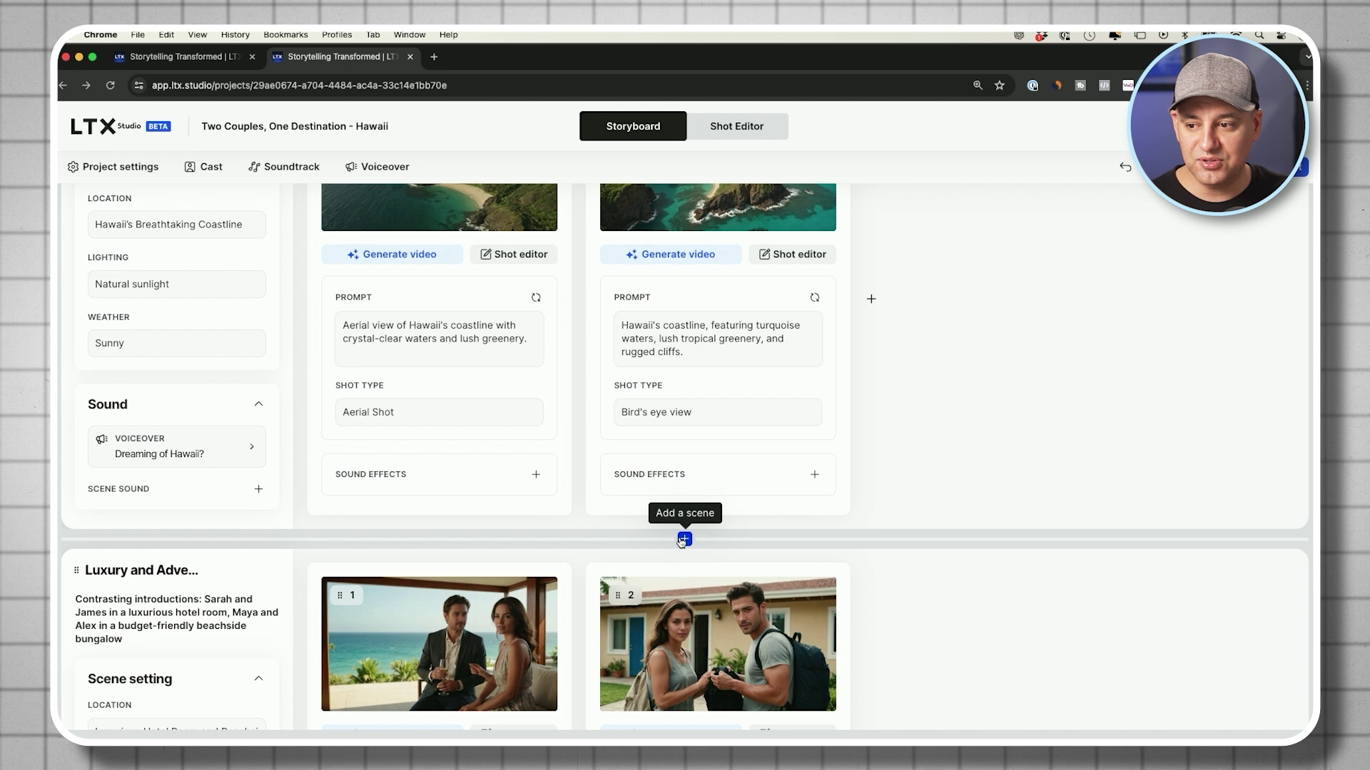
scroll(682, 541, "up", 3)
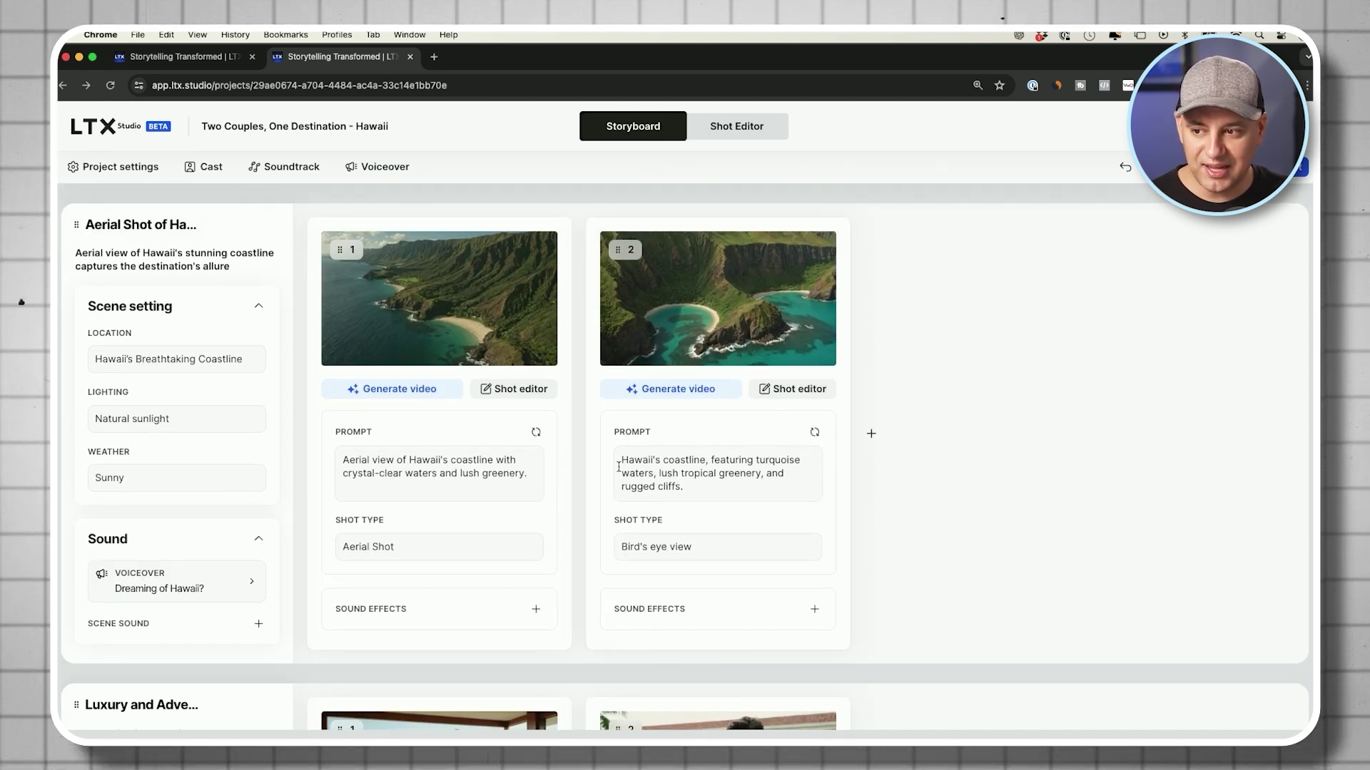
left_click(678, 546)
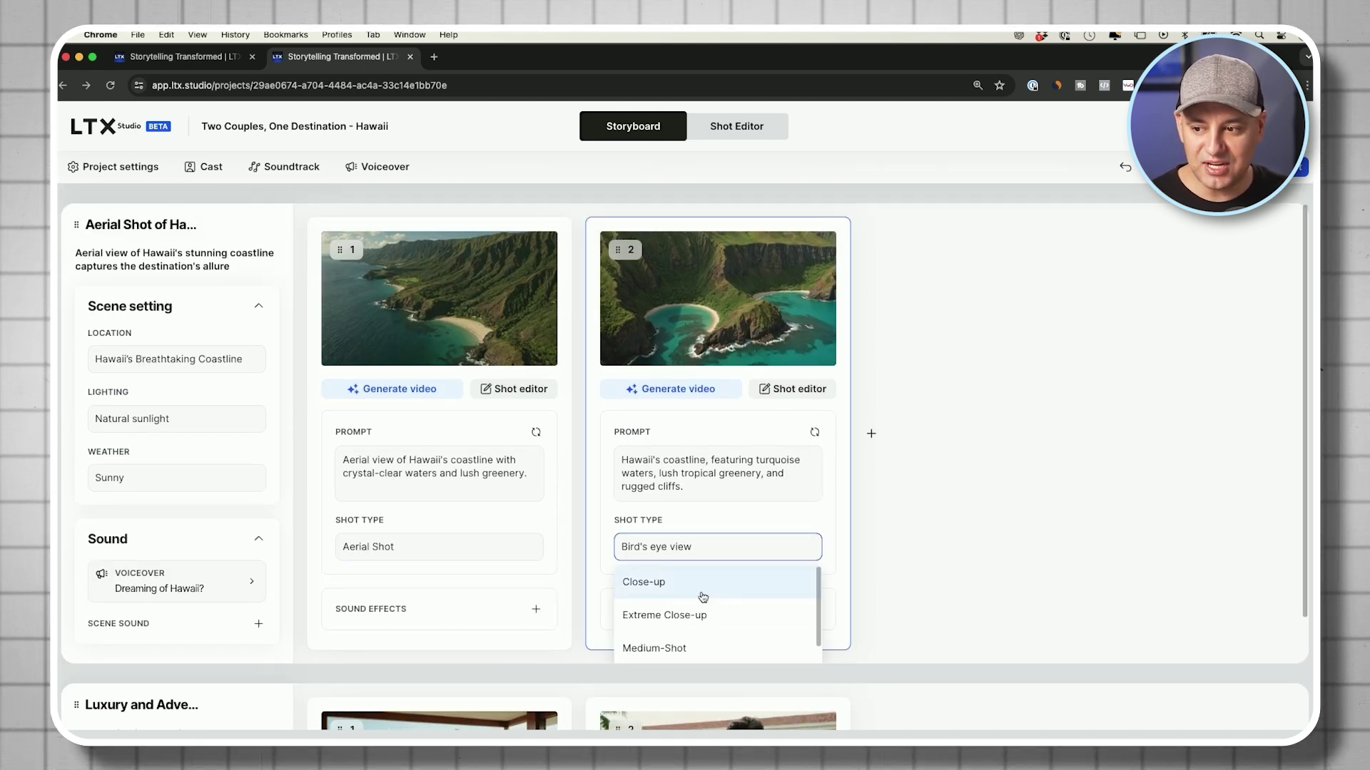
scroll(704, 598, "down", 2)
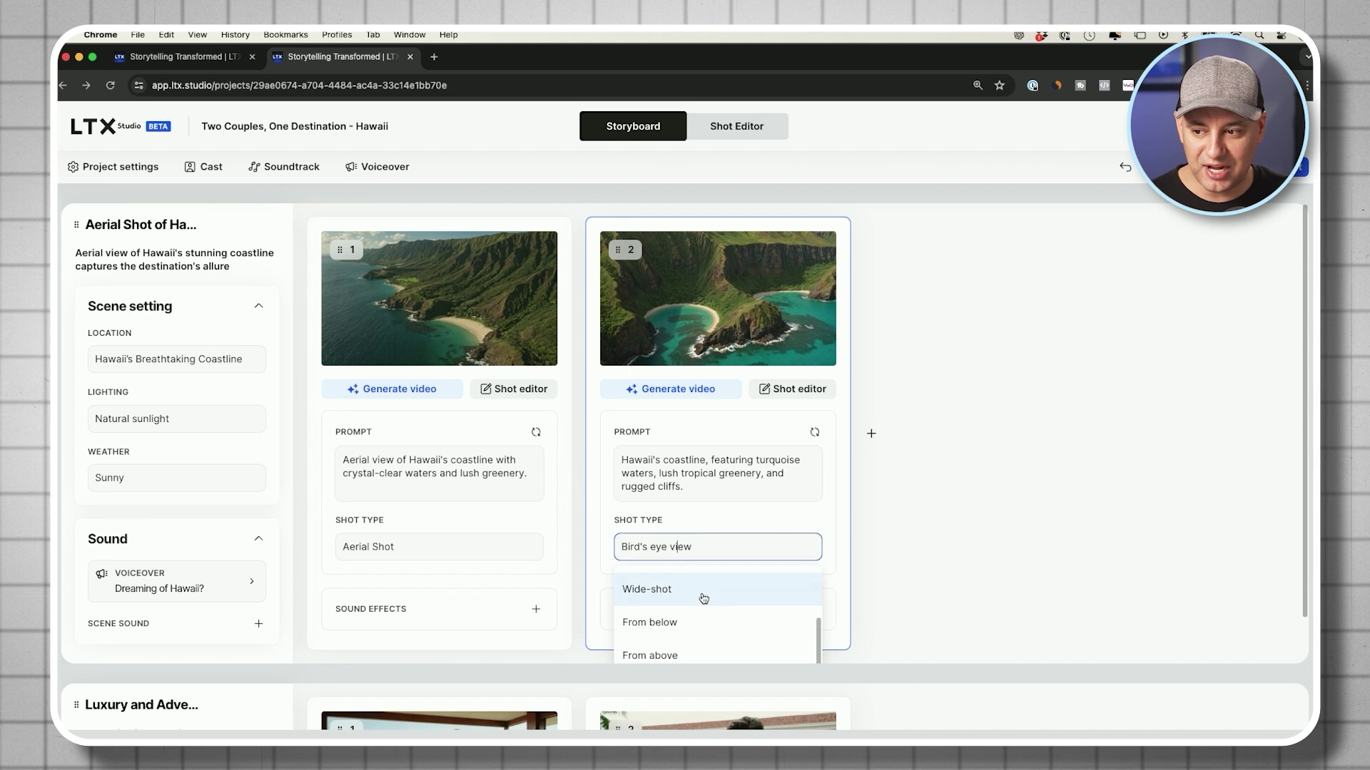
left_click(900, 529)
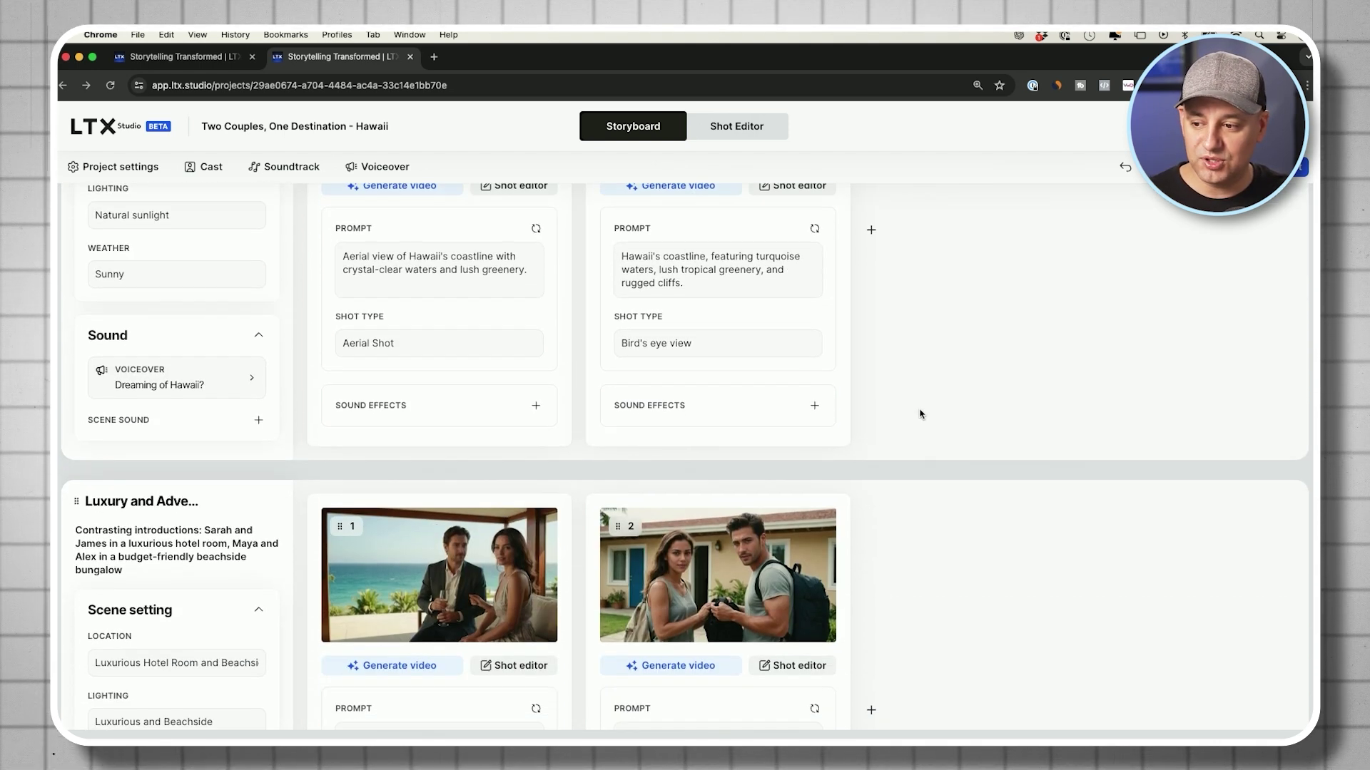
scroll(920, 414, "down", 5)
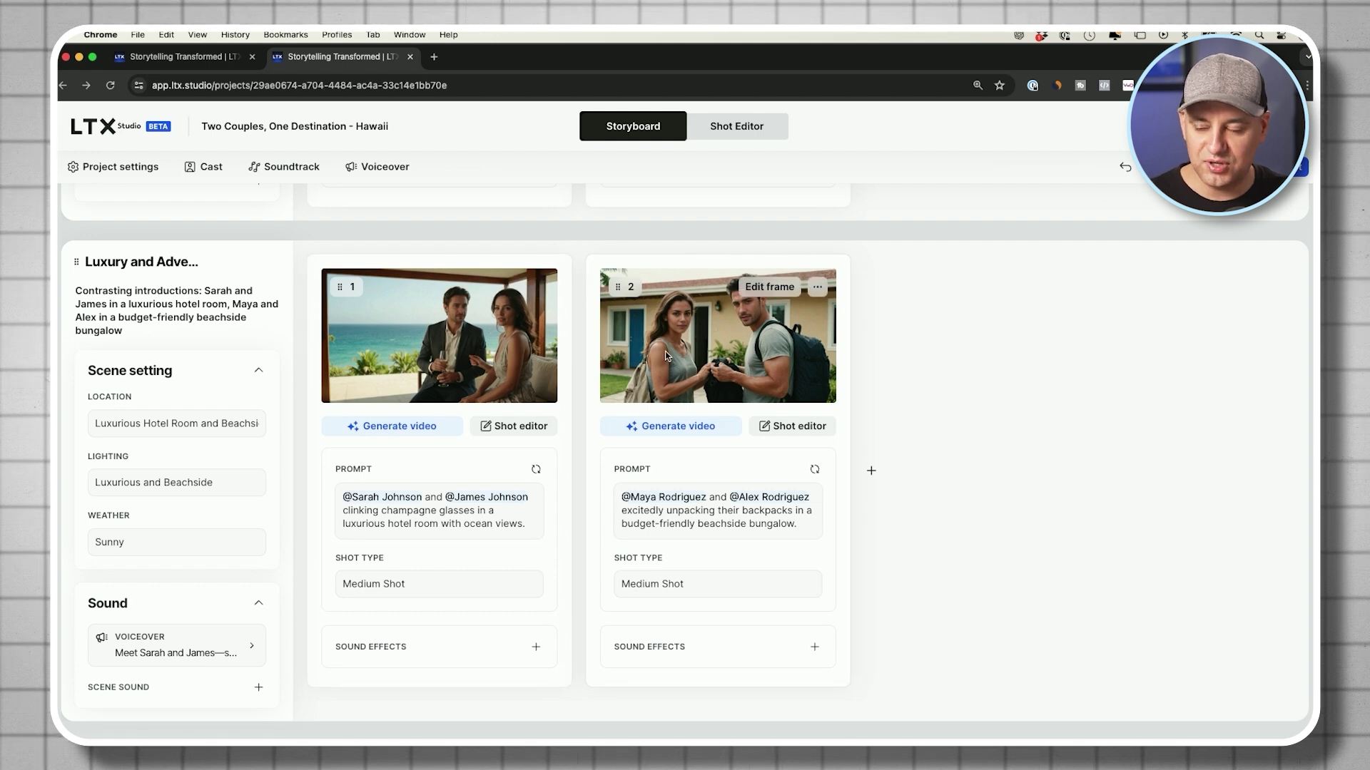
scroll(982, 396, "down", 6)
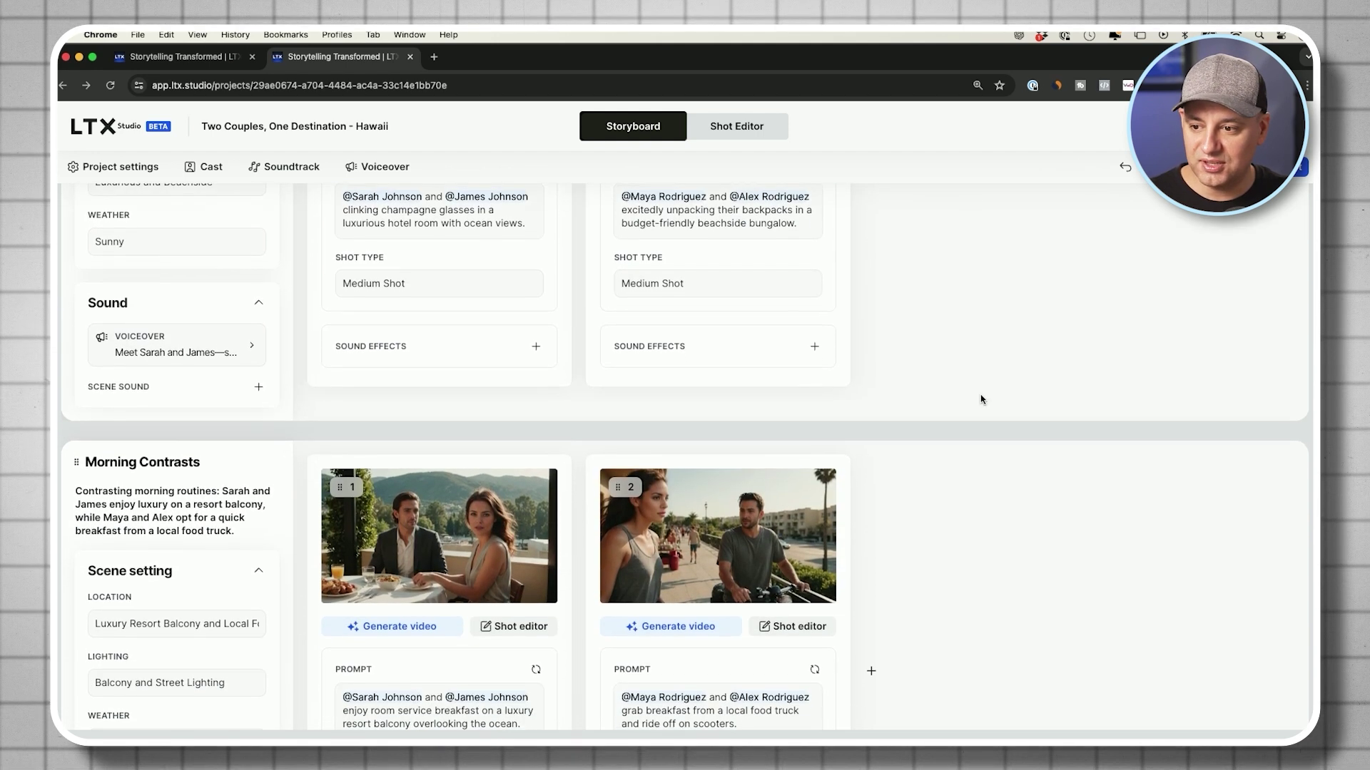
scroll(981, 399, "down", 6)
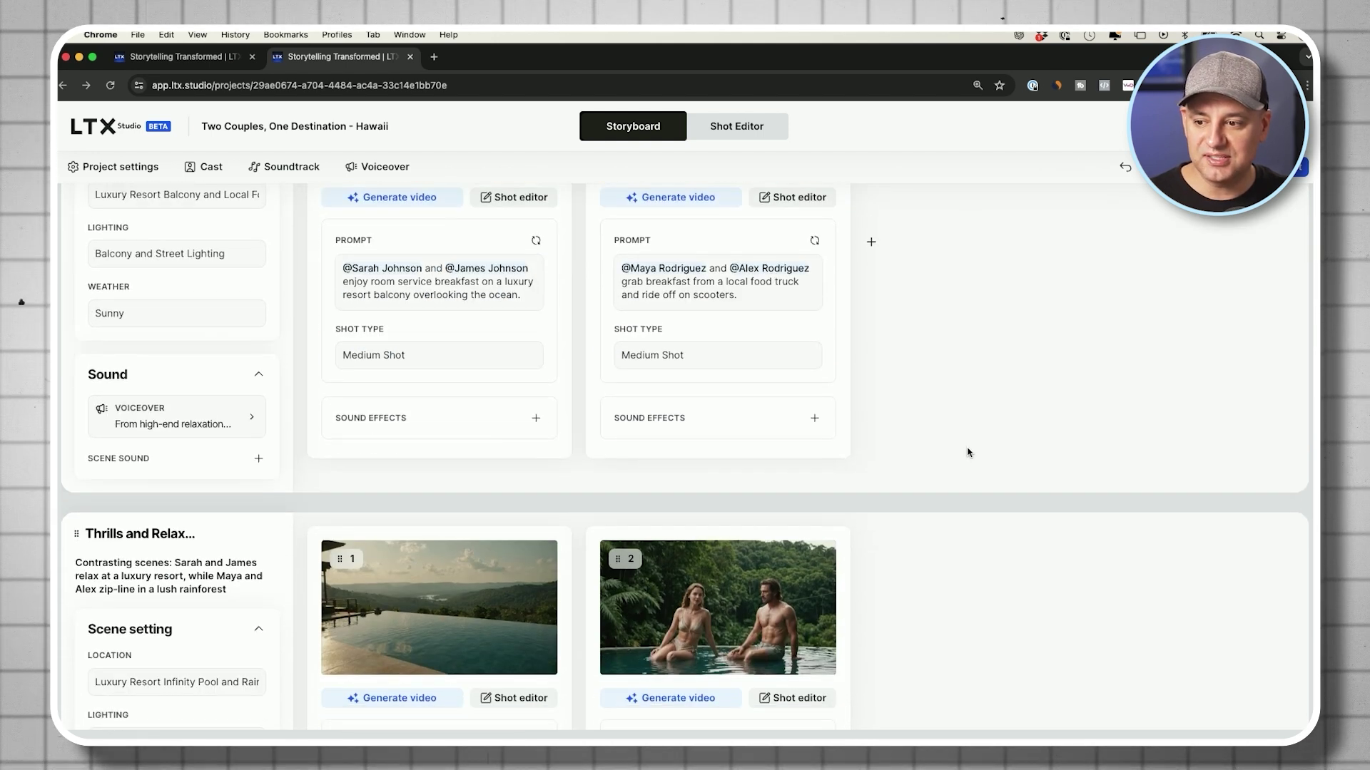
scroll(969, 452, "up", 12)
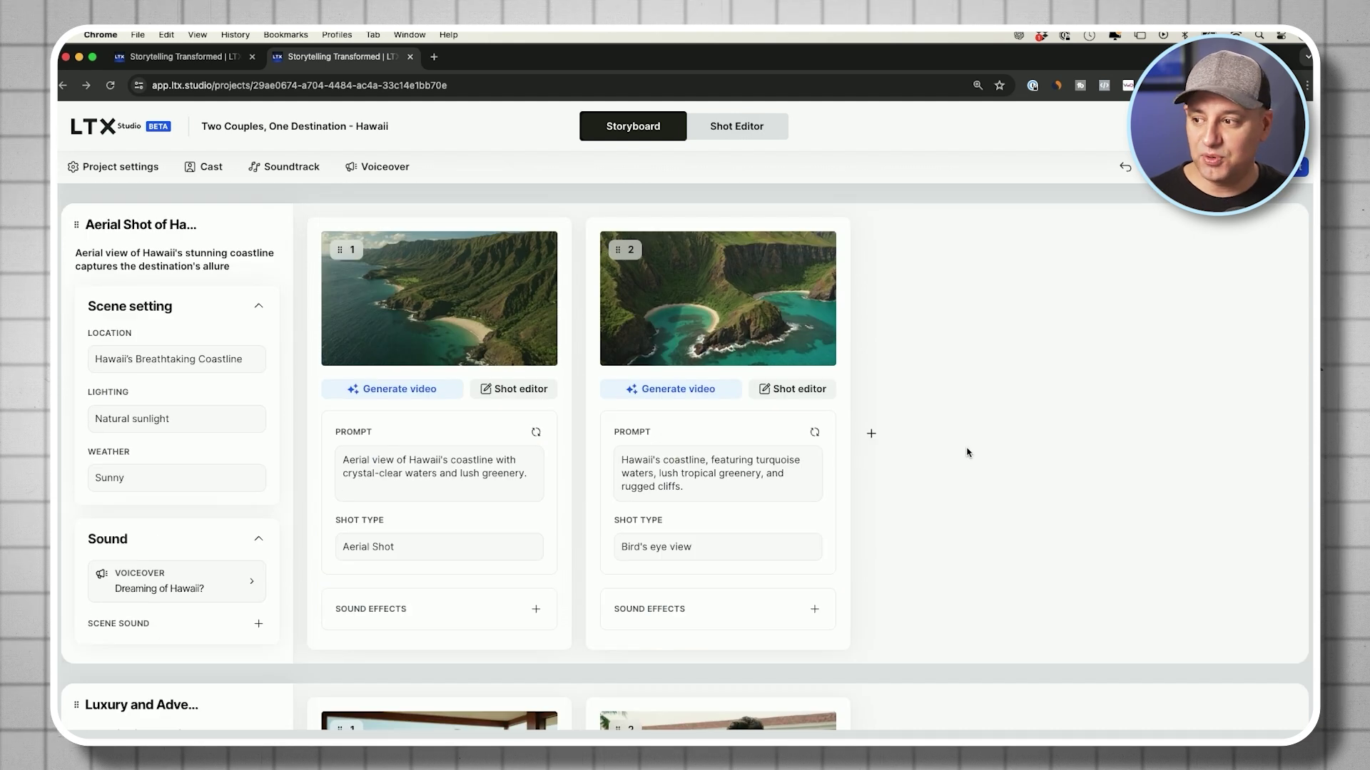
mouse_move(365, 350)
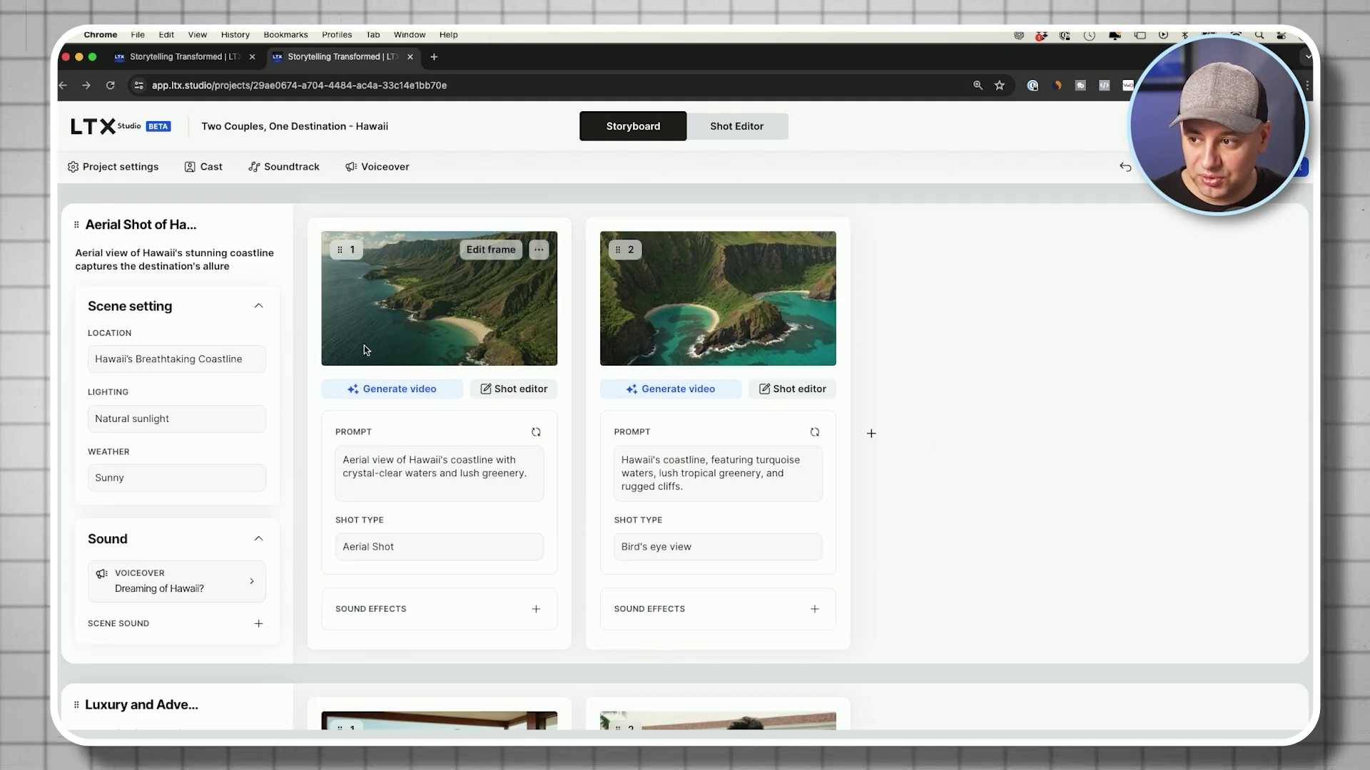
Open shot 1 in the Shot Editor and inspect its Frame edit options
left_click(512, 389)
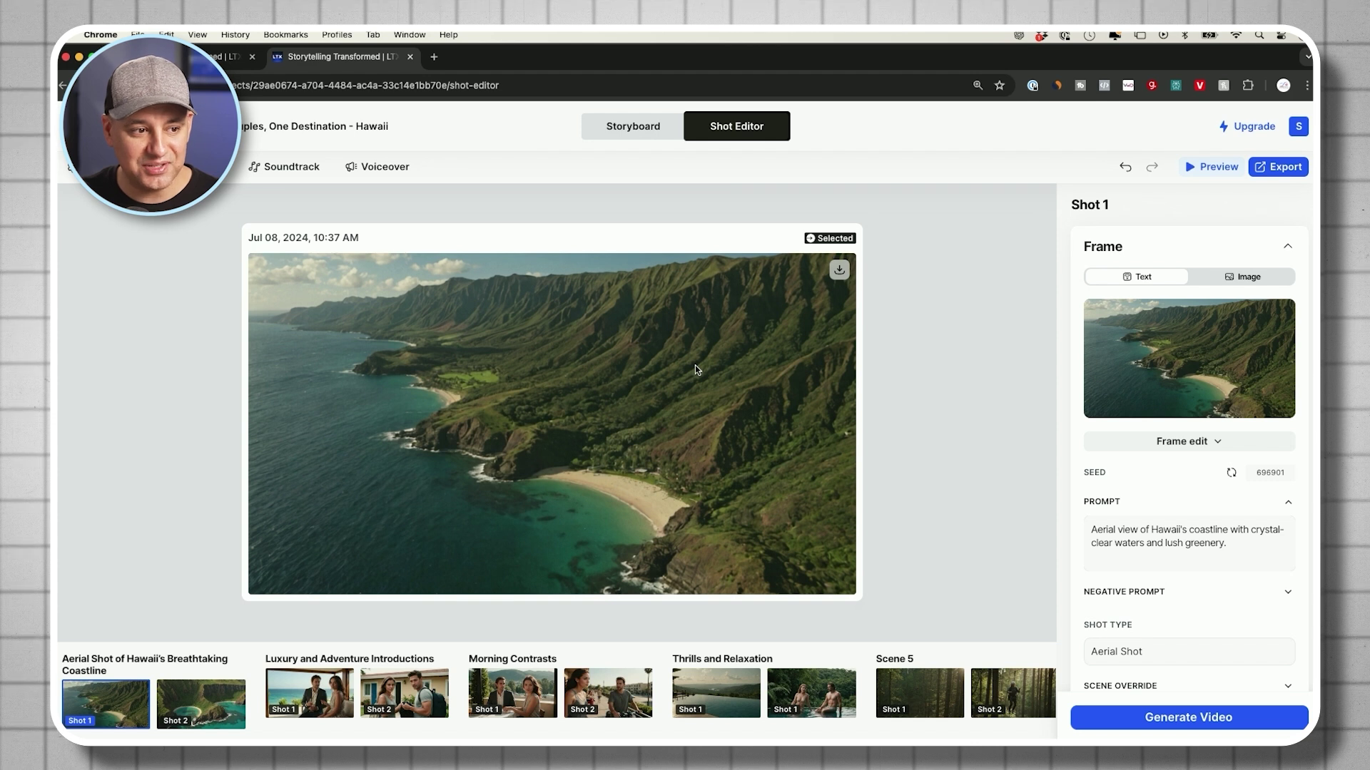
scroll(1202, 460, "down", 3)
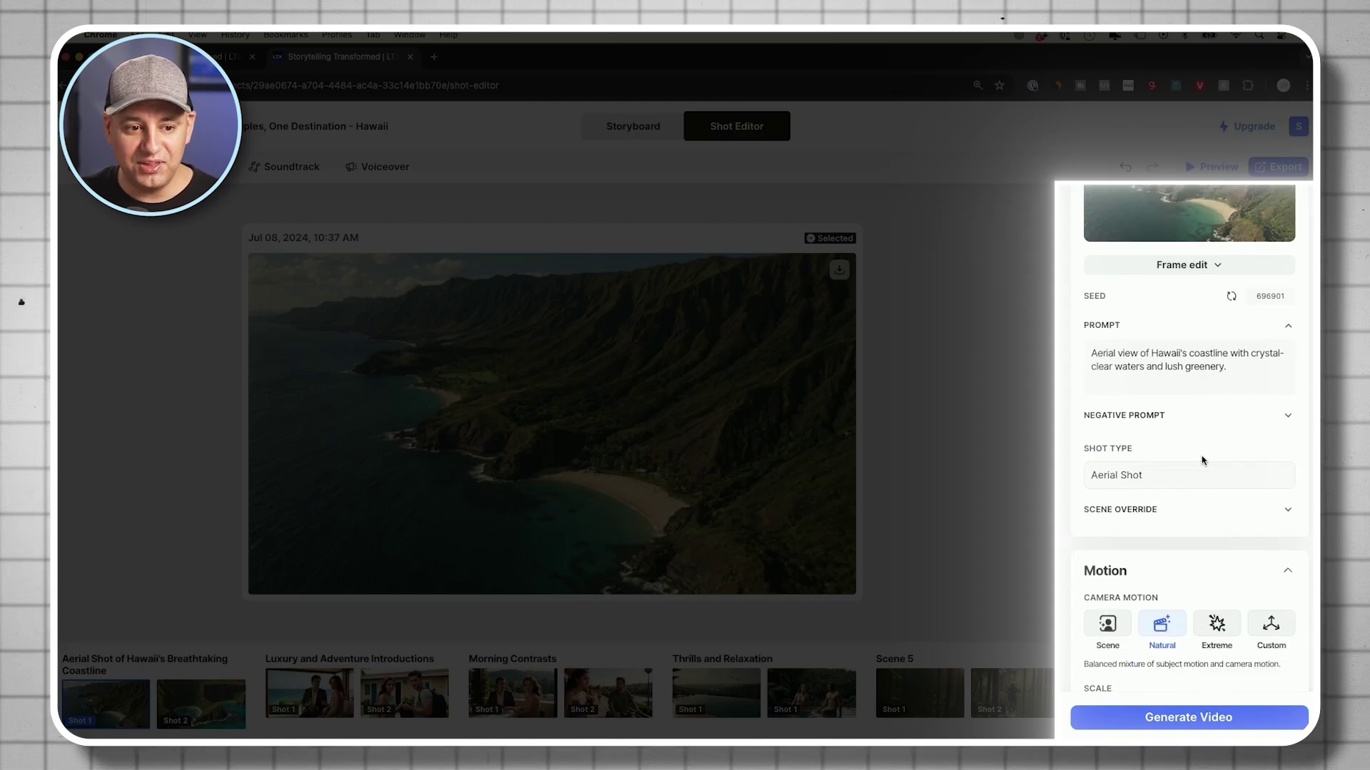
scroll(1184, 472, "down", 3)
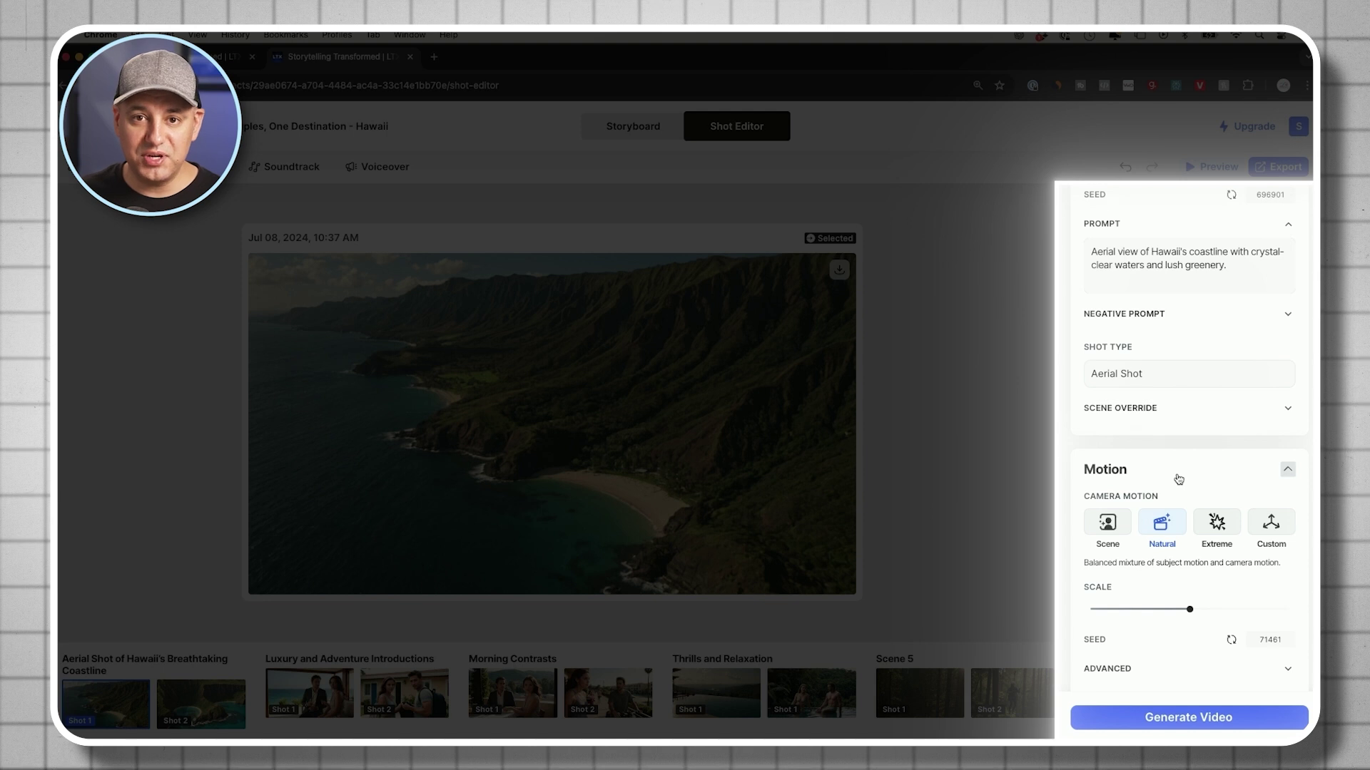
scroll(1178, 479, "up", 5)
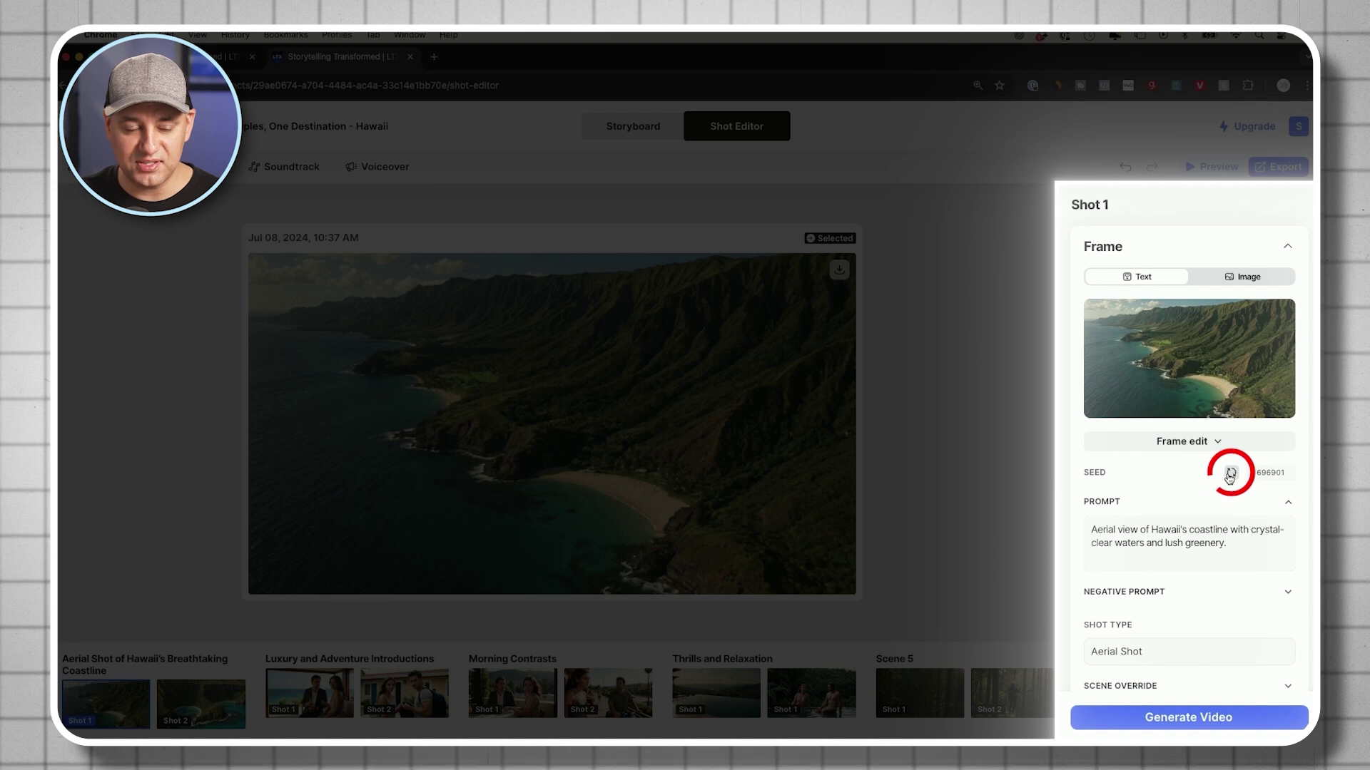
left_click(1197, 448)
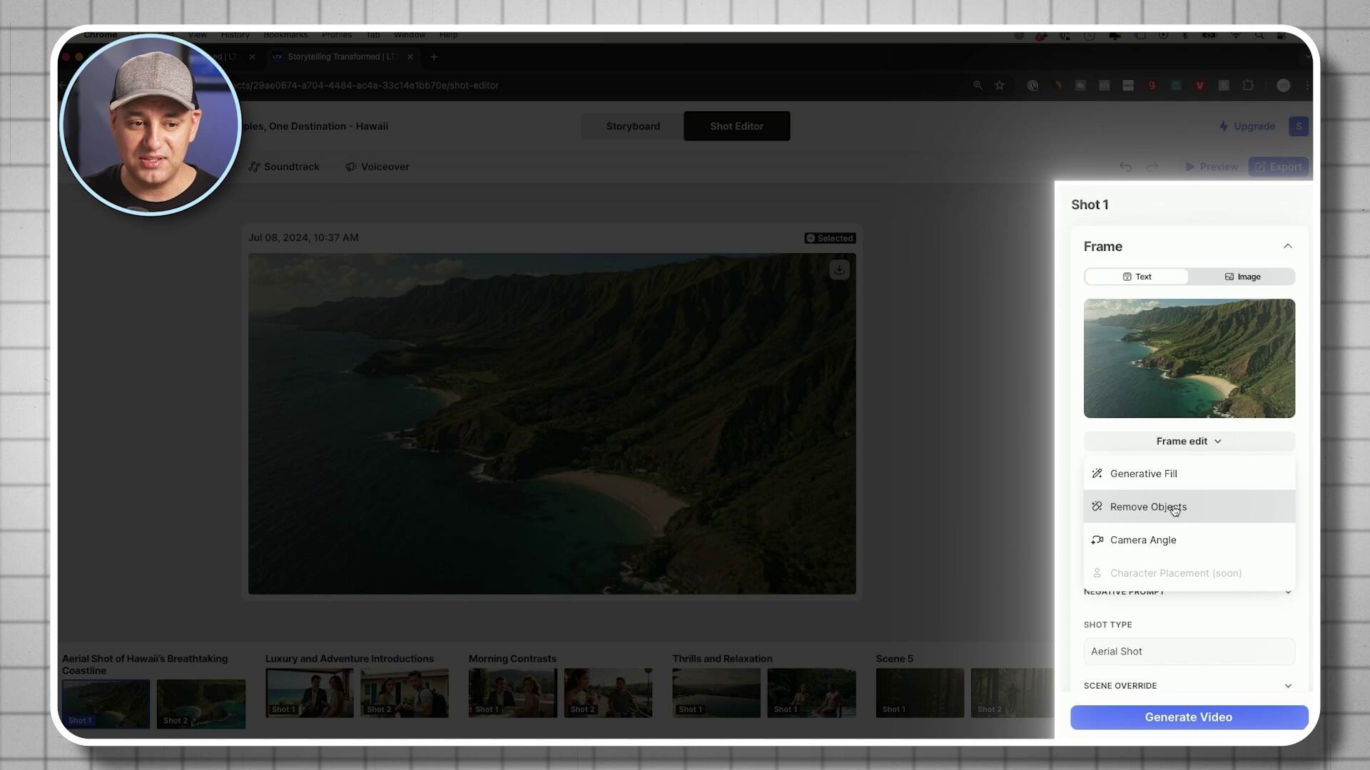
left_click(1076, 386)
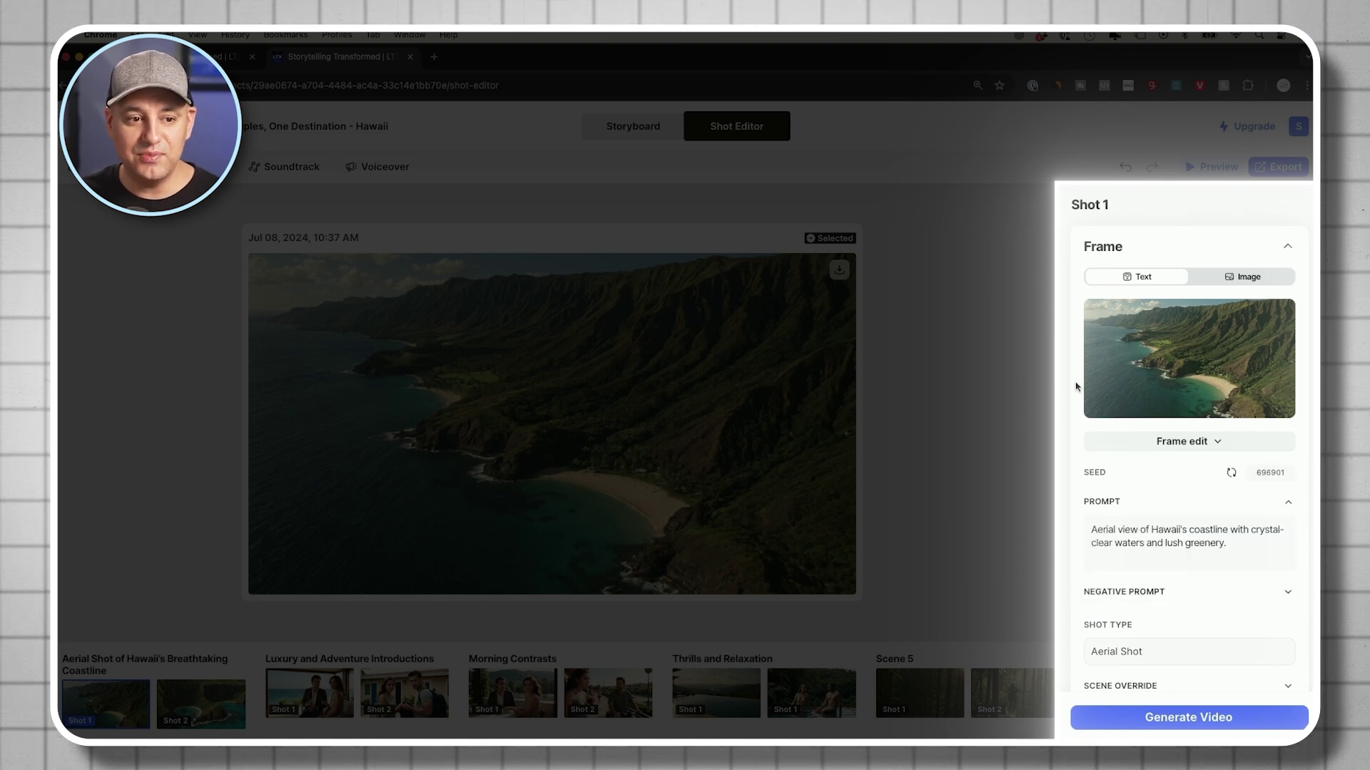
scroll(1076, 386, "down", 1)
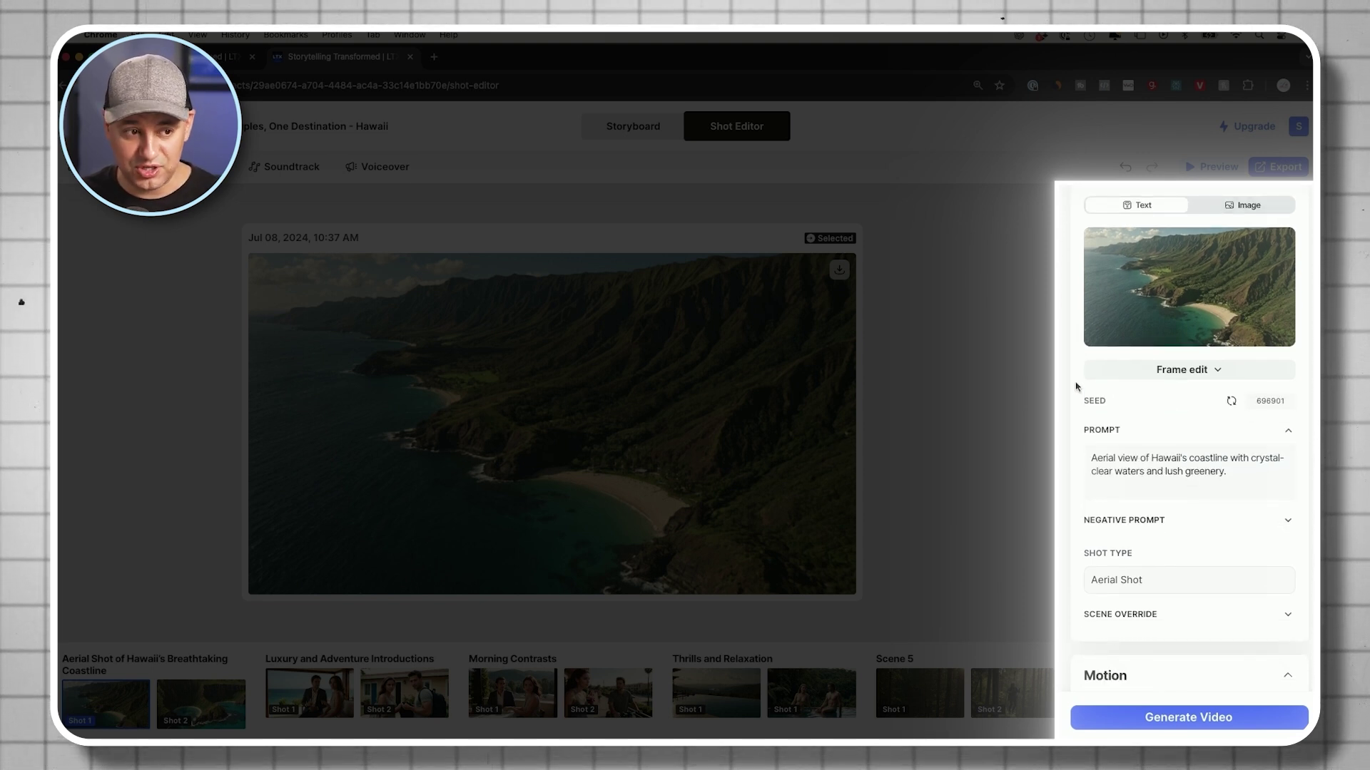
Lower shot 1's Scene camera motion scale slightly in the Motion section
scroll(1076, 386, "down", 5)
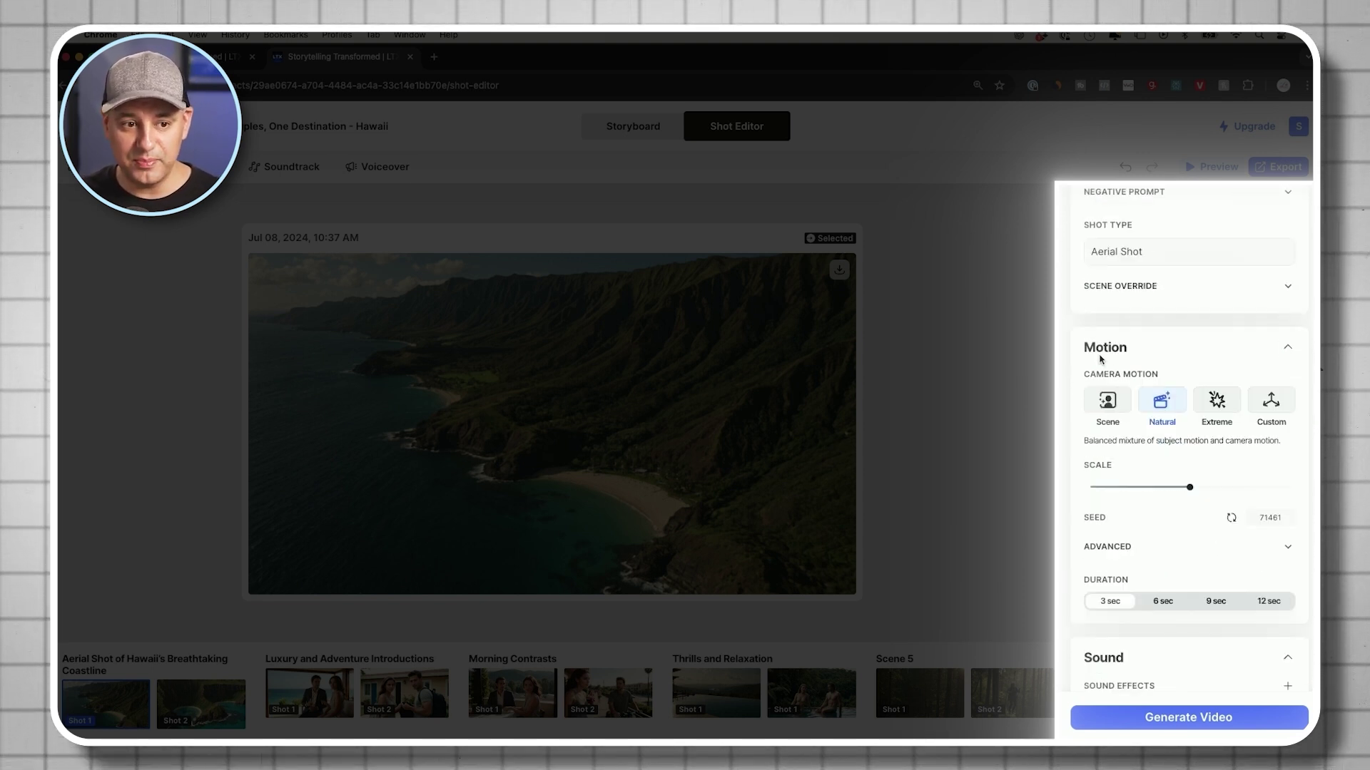
scroll(1098, 364, "down", 1)
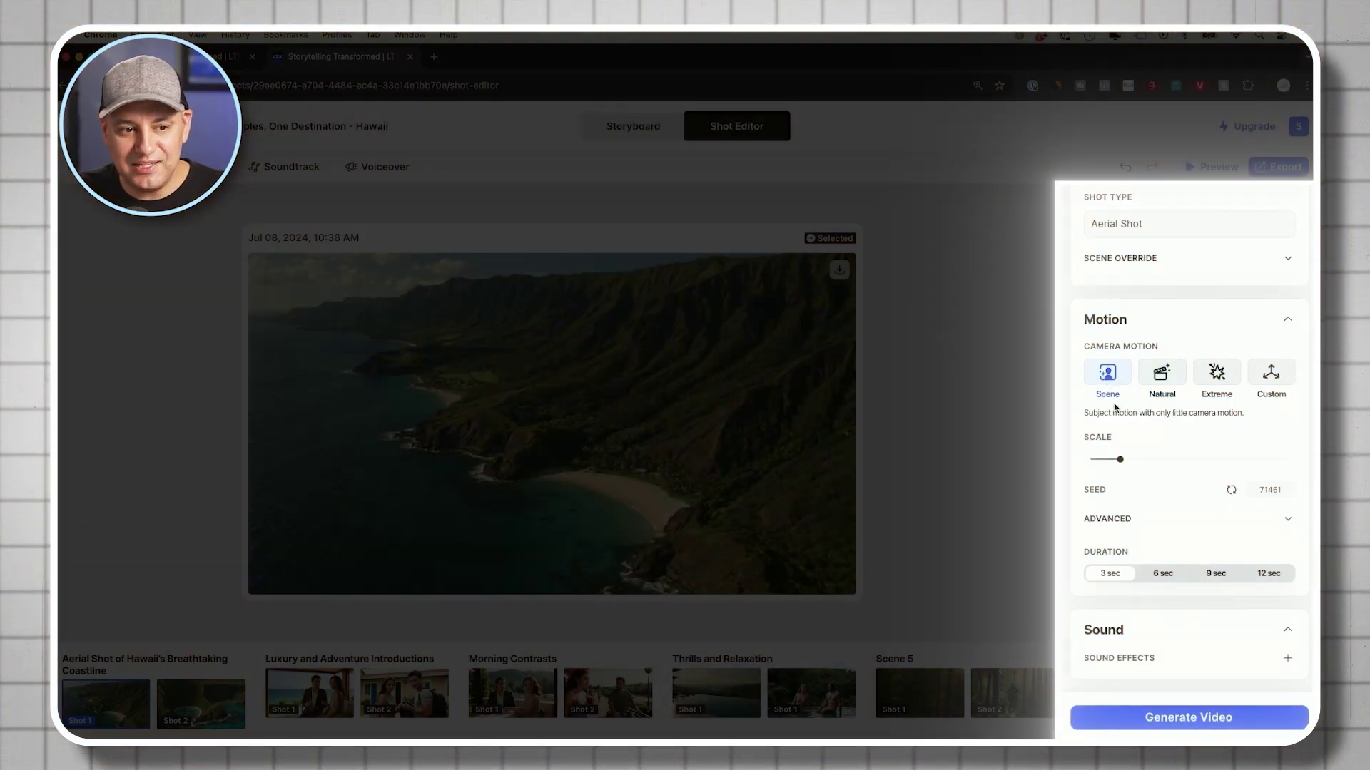
left_click(1115, 458)
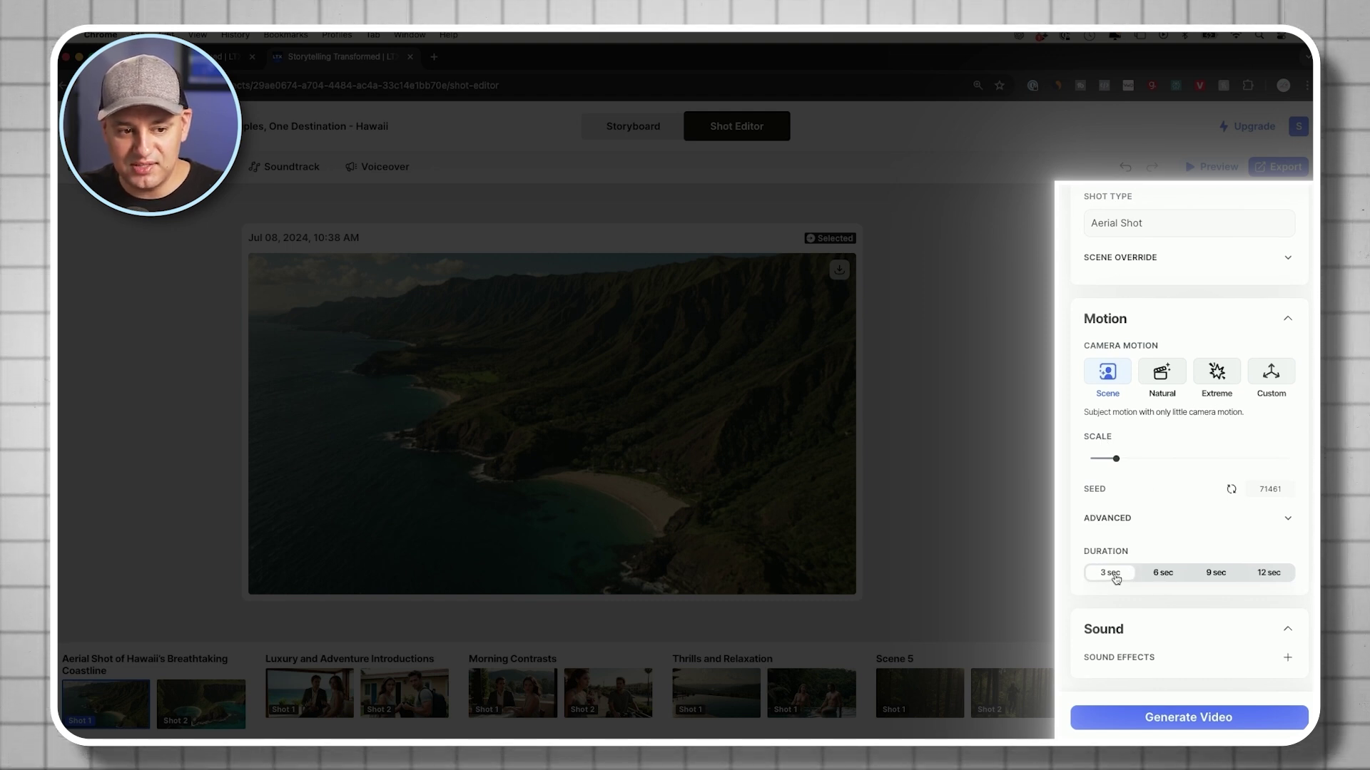
Render shot 1's aerial coastline image as a 3-second video from a chosen preview and play it
left_click(1171, 723)
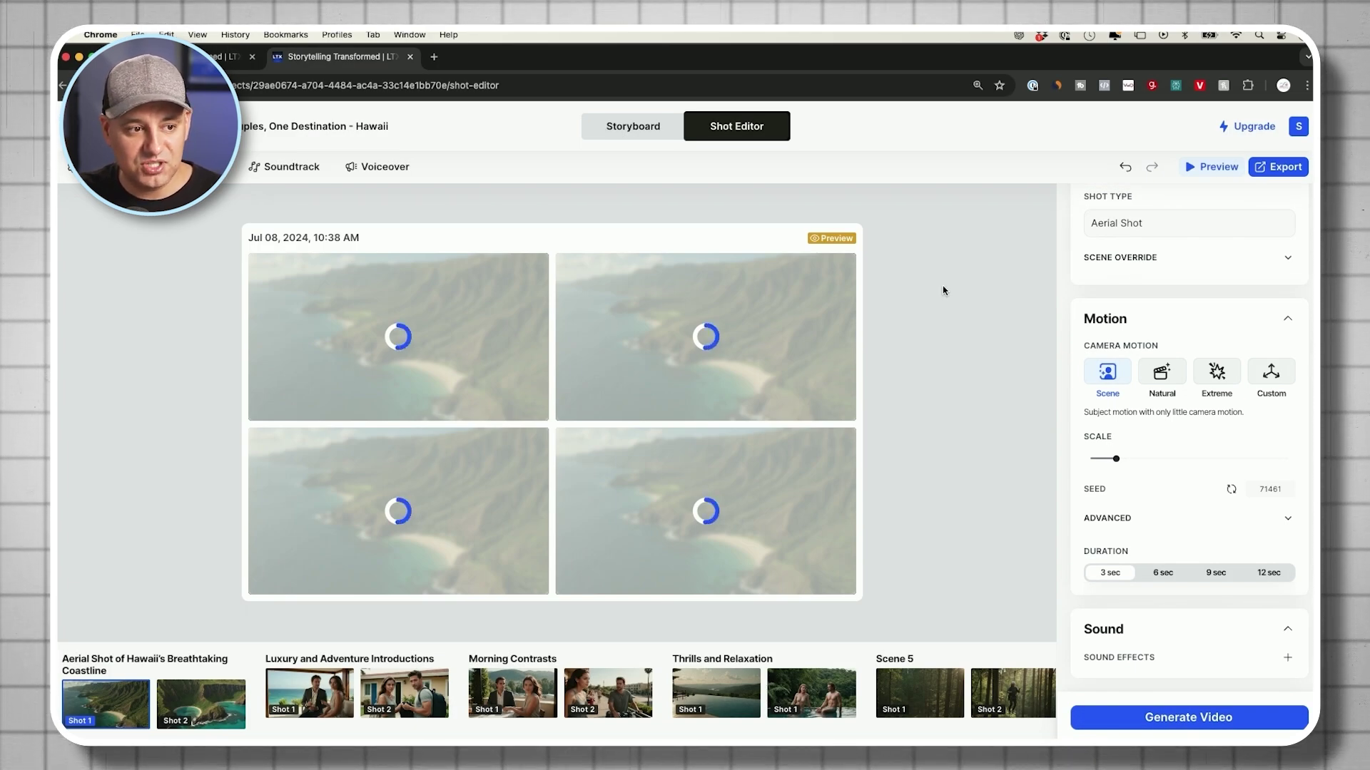
left_click(706, 407)
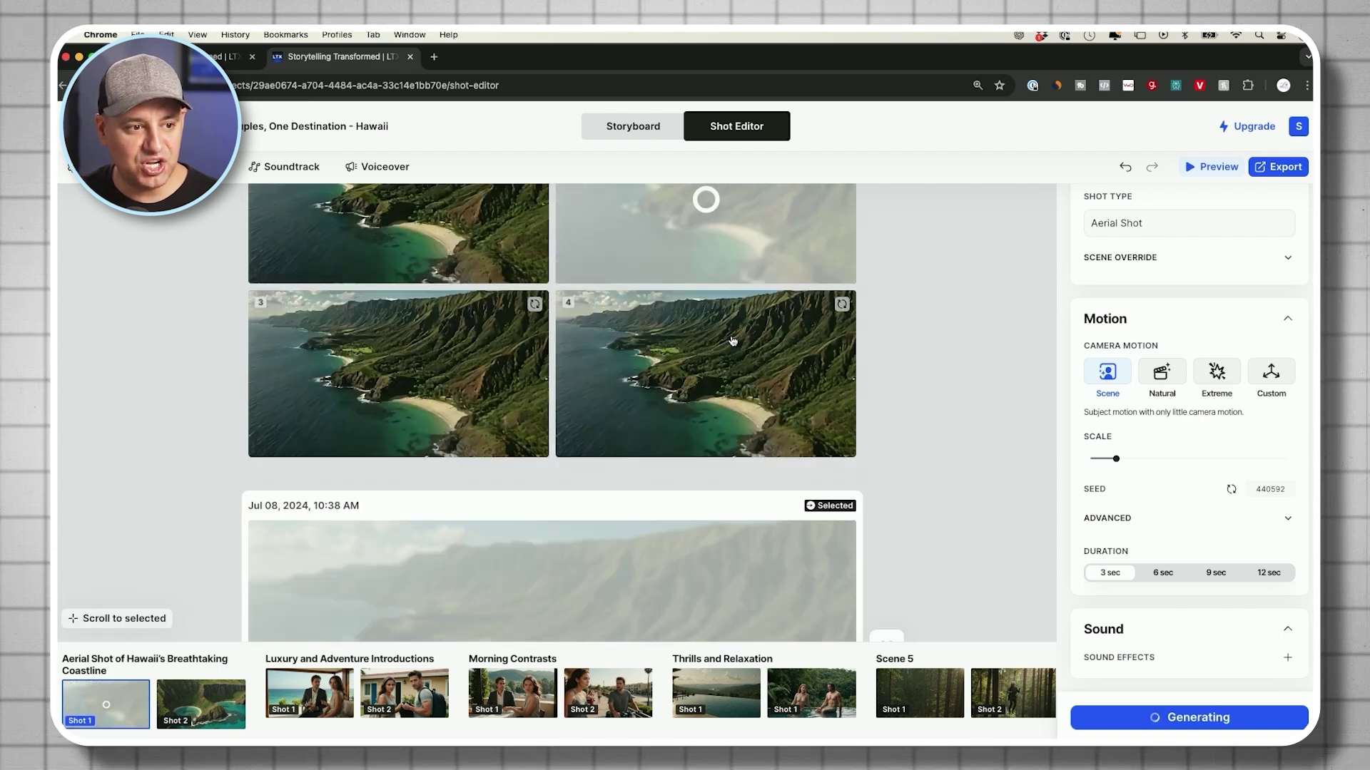
scroll(731, 340, "down", 4)
scroll(731, 341, "up", 4)
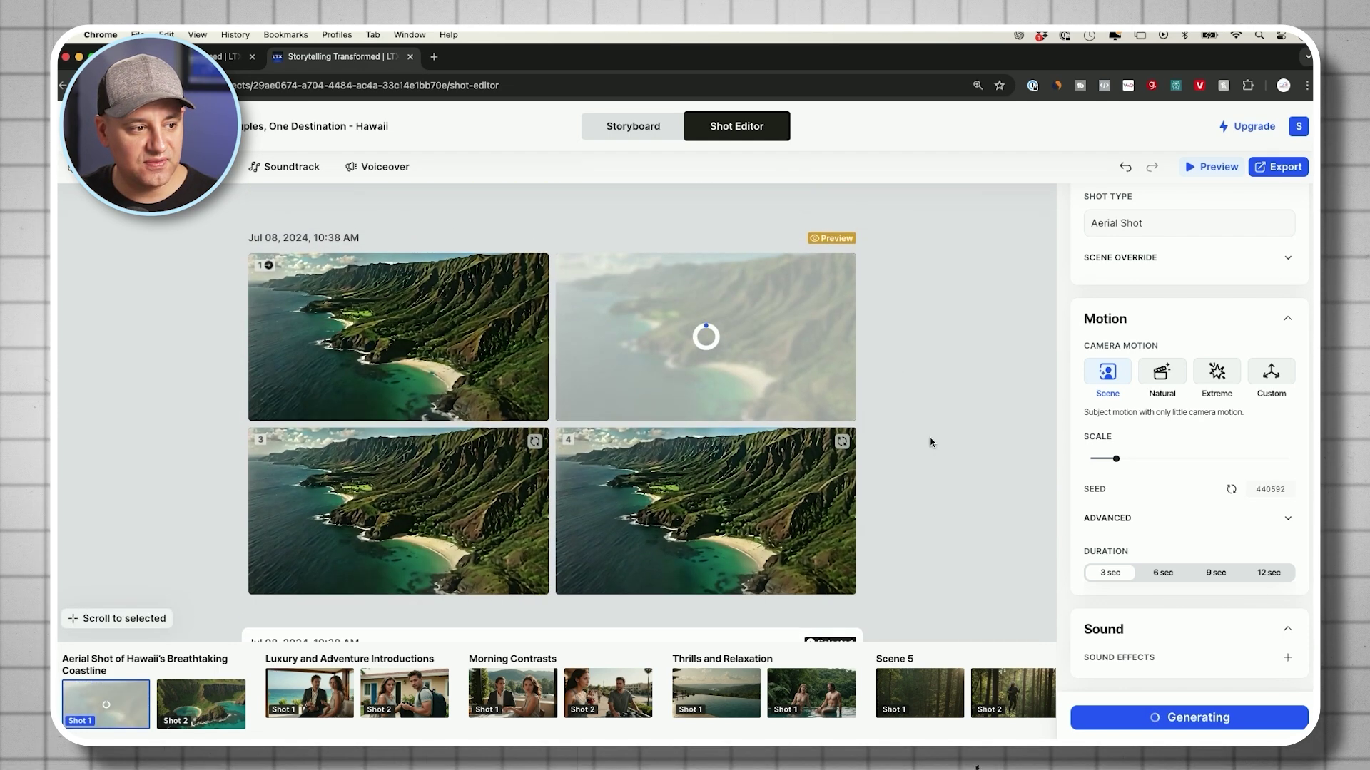
scroll(929, 437, "down", 4)
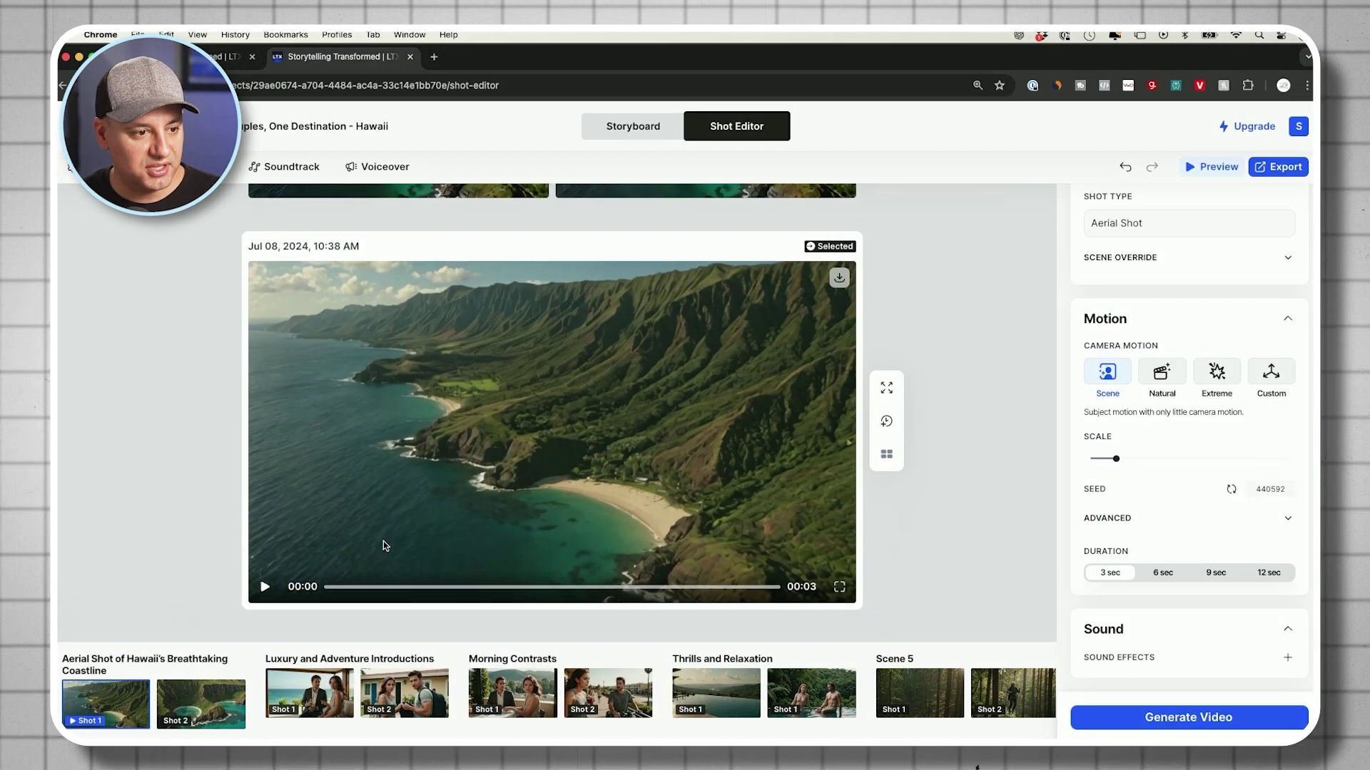
left_click(265, 578)
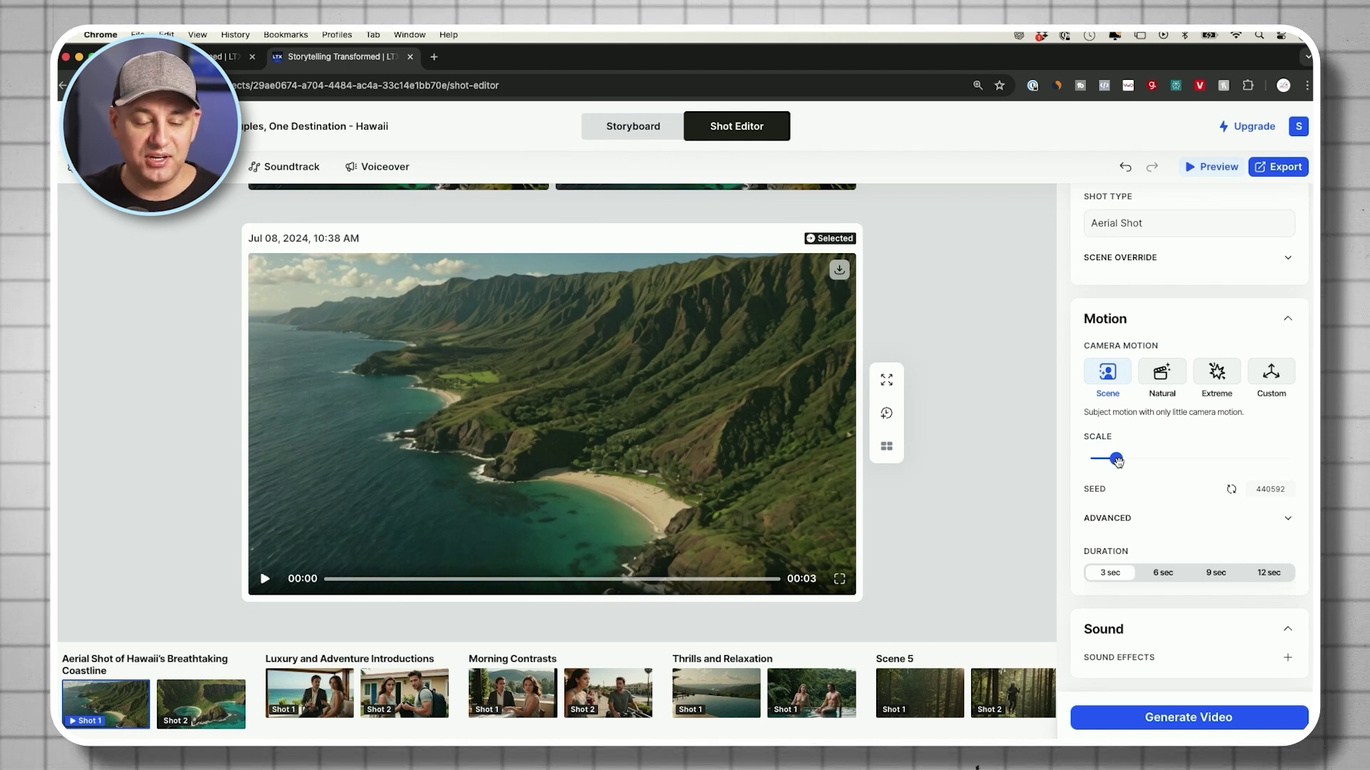
left_click(633, 126)
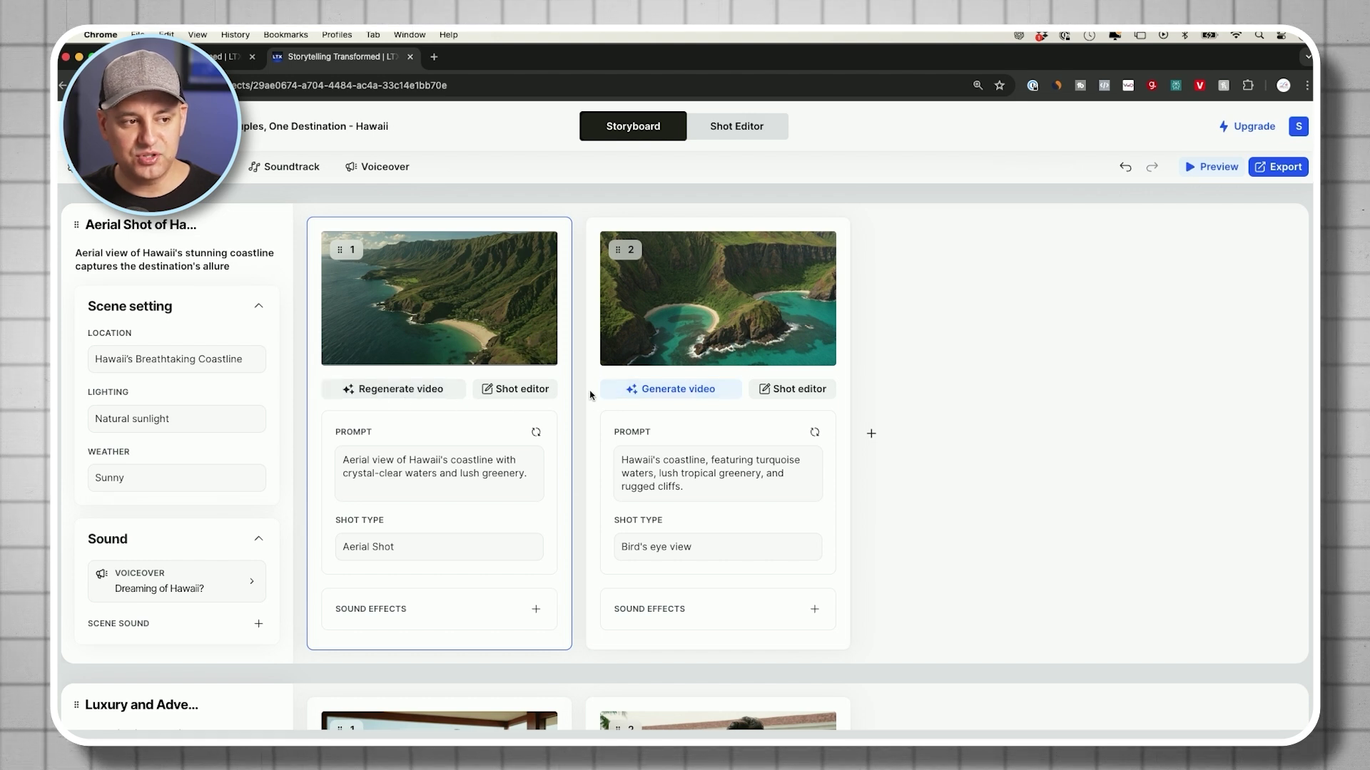
Send shot 2's bird's-eye coastline image for video generation
mouse_move(683, 317)
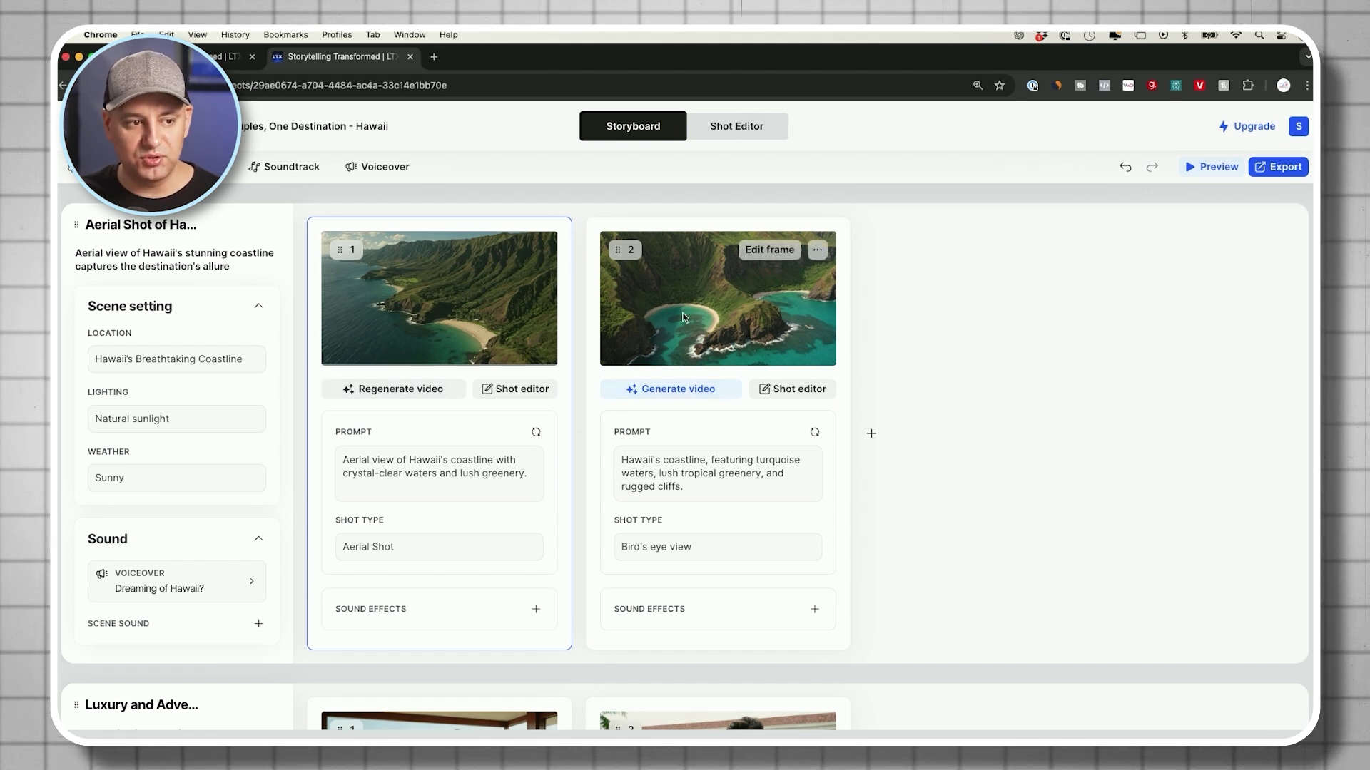
left_click(667, 395)
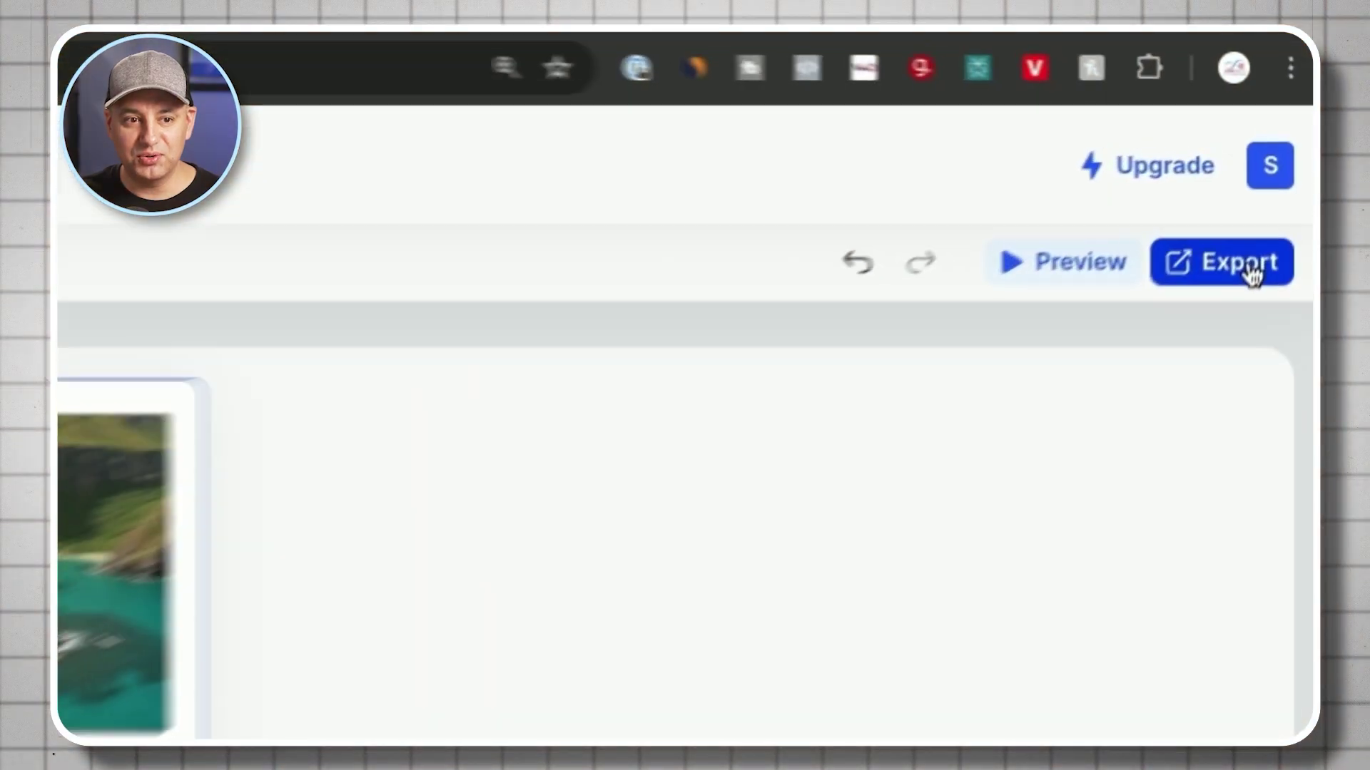
Download the storyboard as a Pitch Deck export, 'Two Couples, One Destination - Hawaii.zip'
left_click(1225, 280)
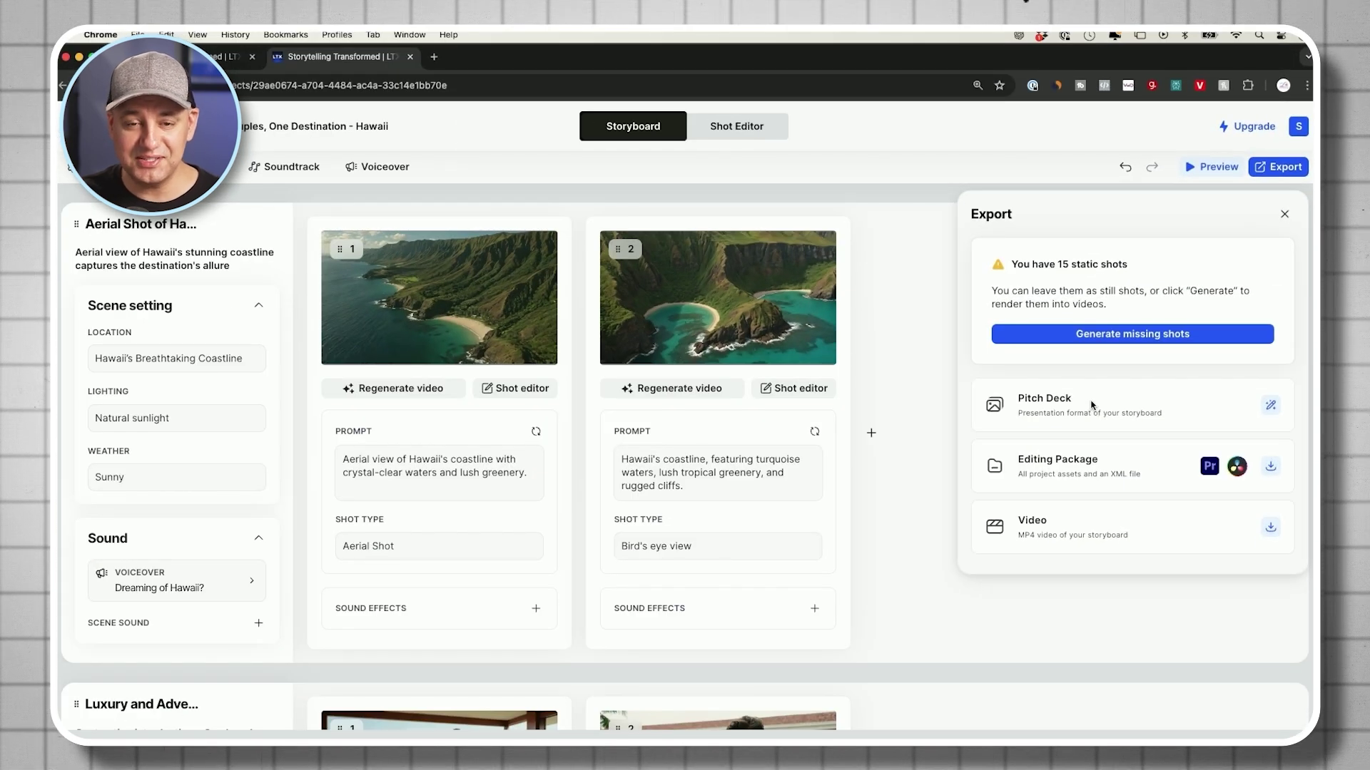
left_click(1270, 407)
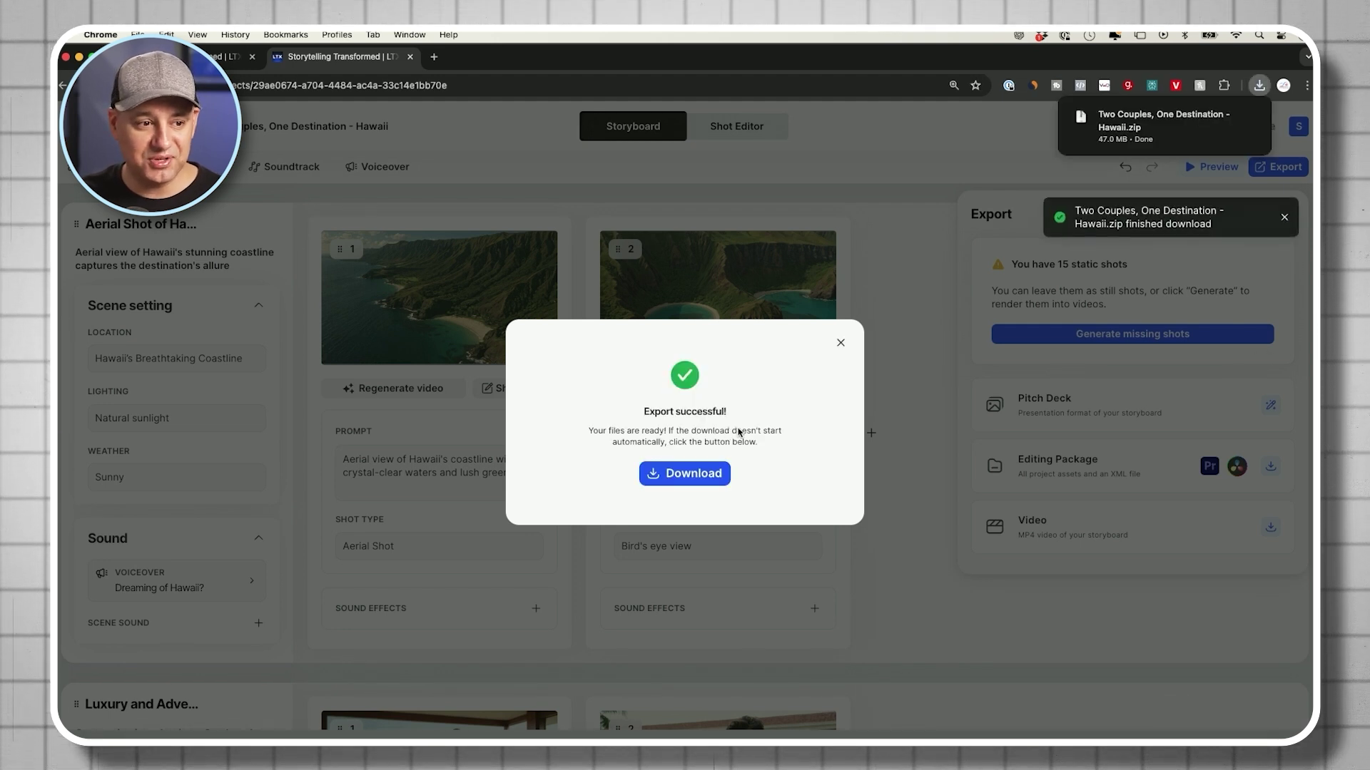
mouse_move(1163, 127)
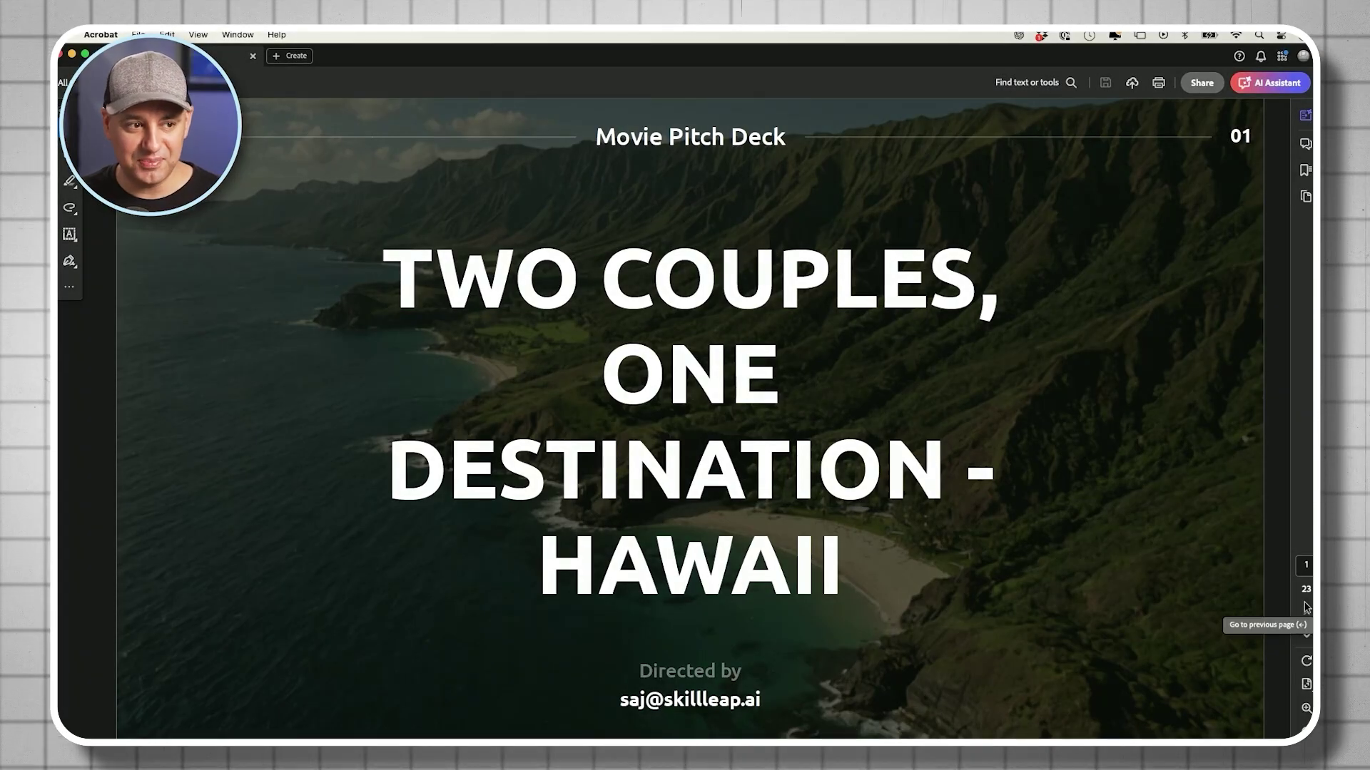
Page through the Characters, Mood Board and Color Palette pages to page 12's scenes 01–03 overview
key("Right")
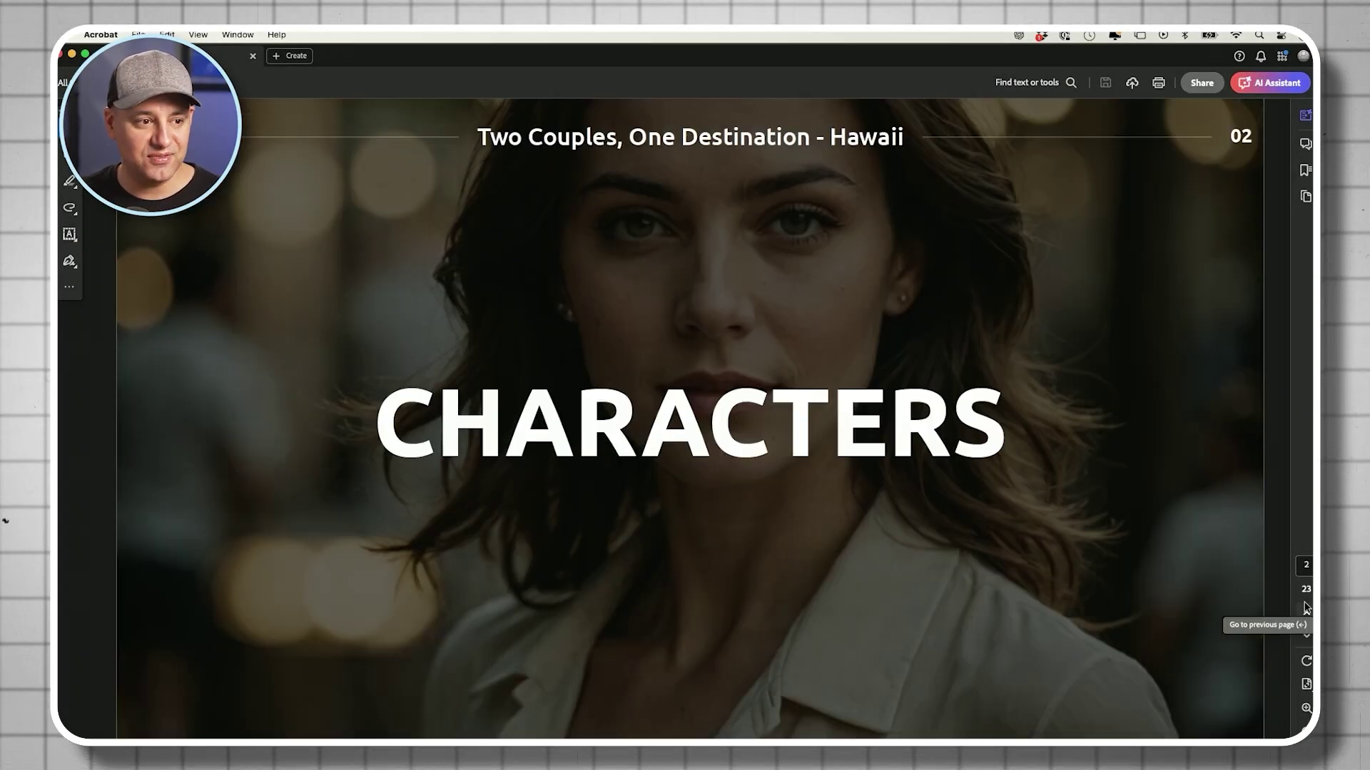
key("Right")
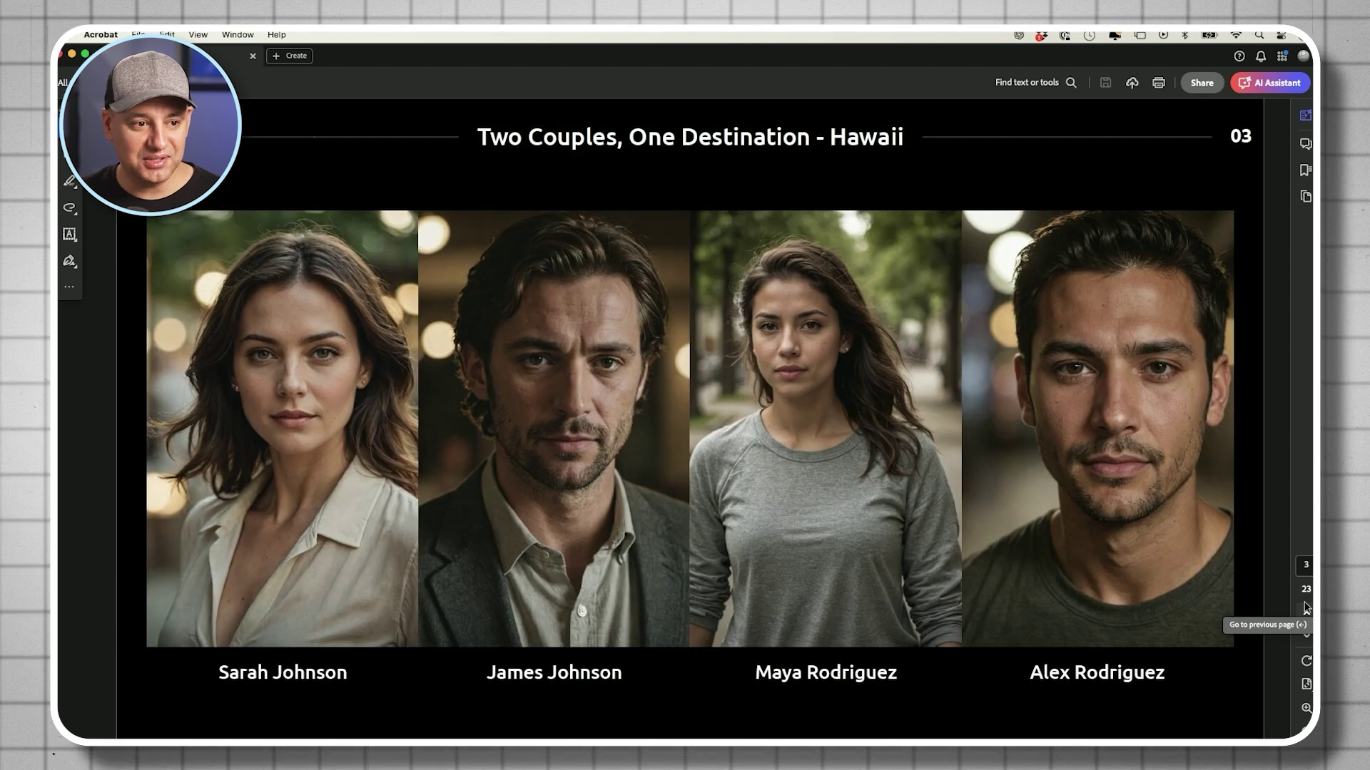
key("Right")
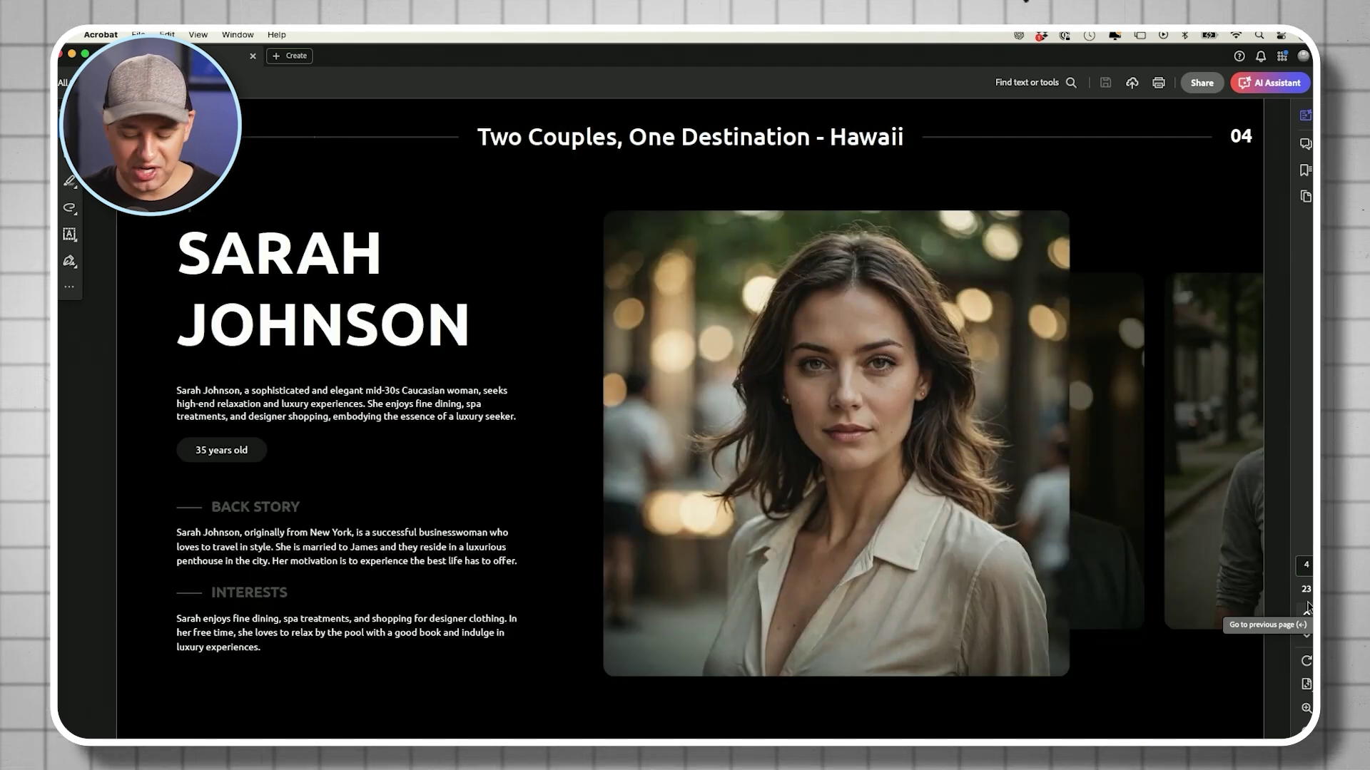
key("Right")
key("Right")
key("Right")
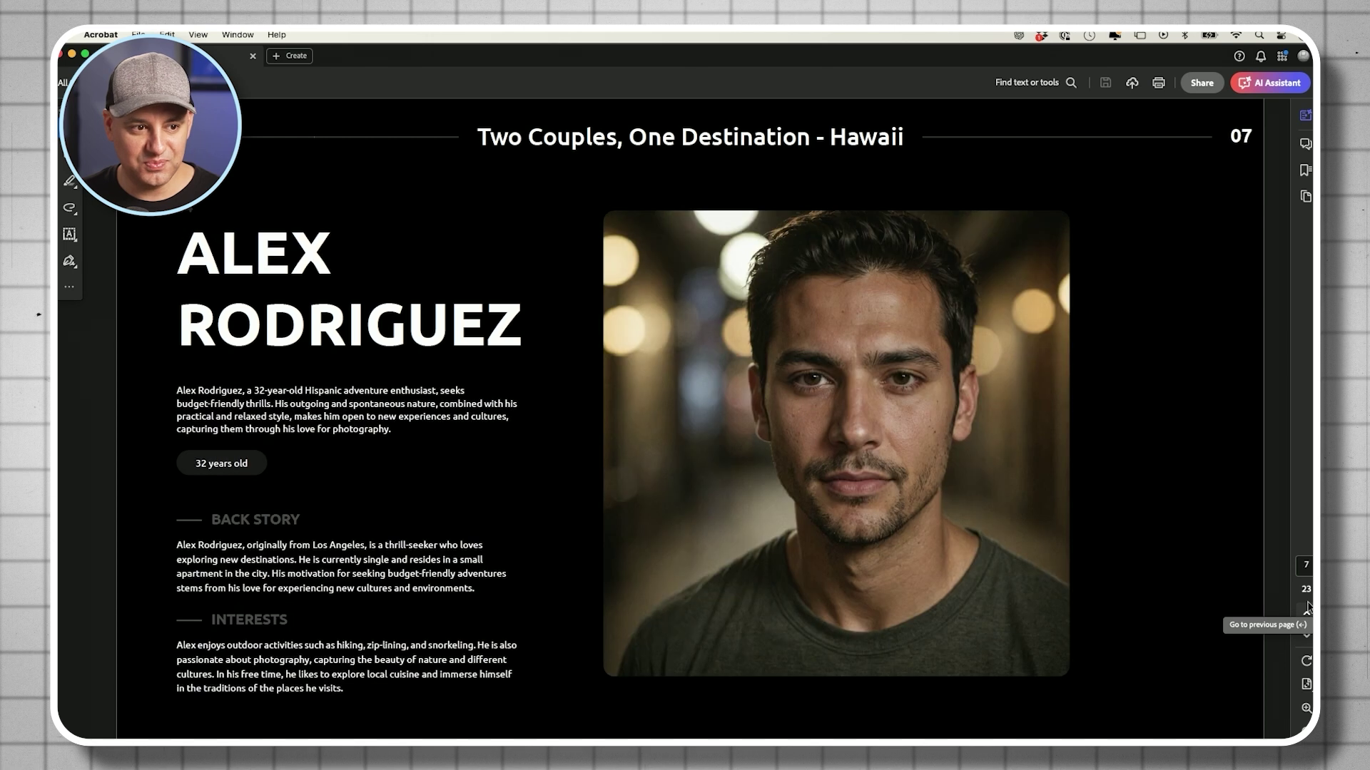
key("Right")
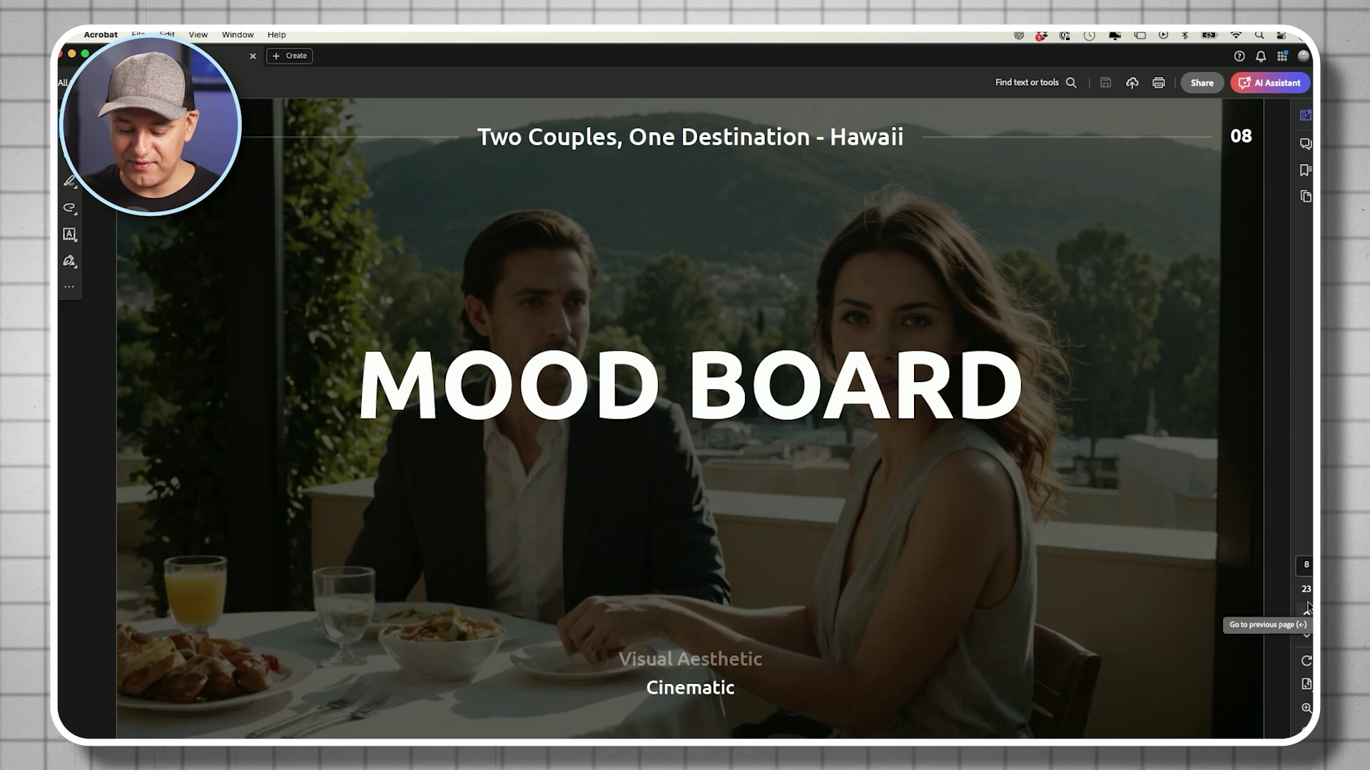
key("Right")
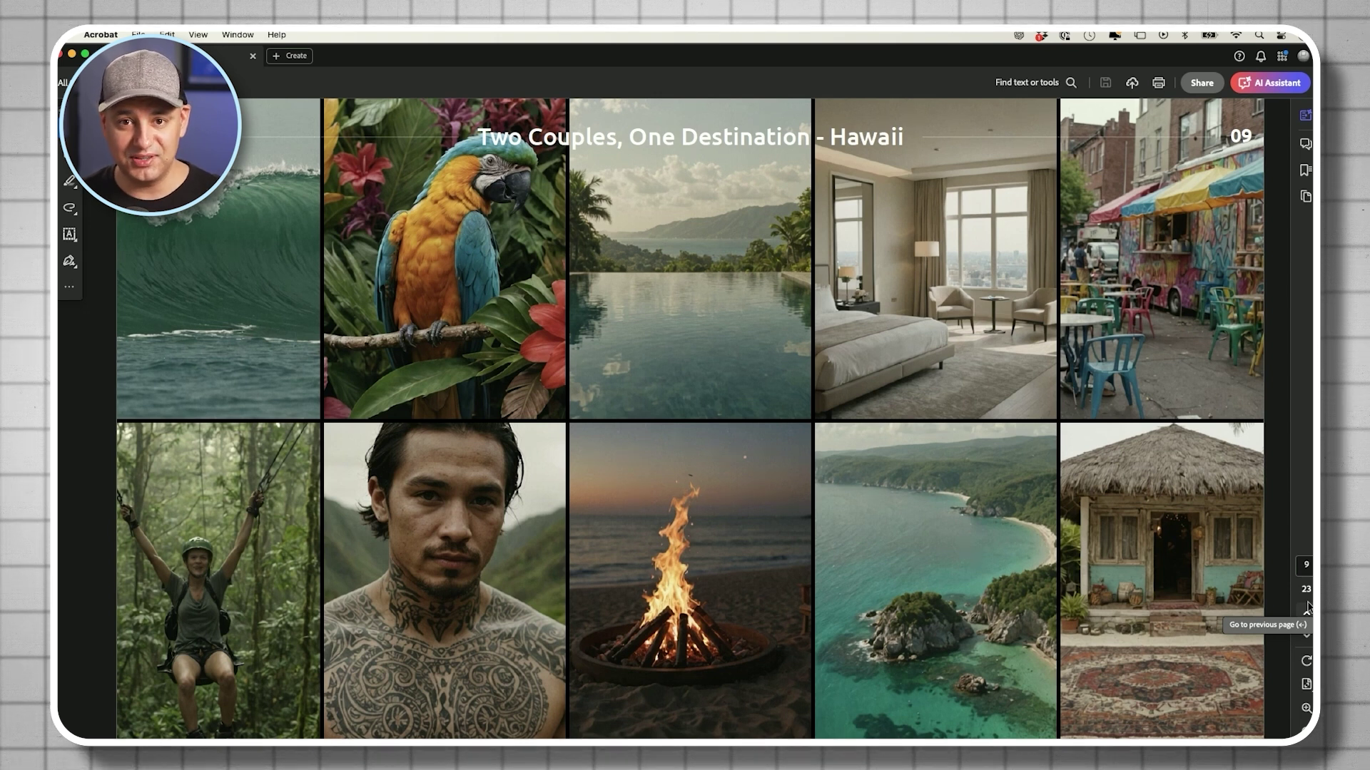
key("Right")
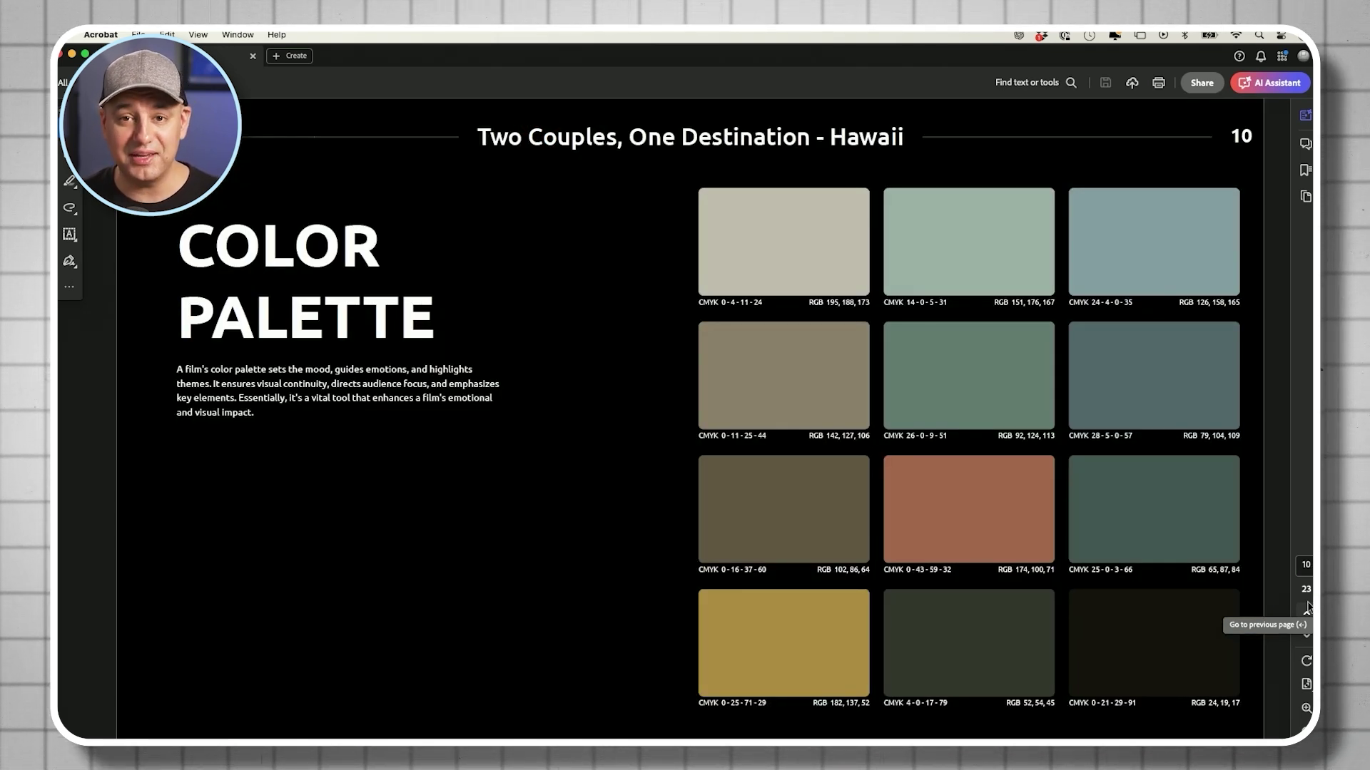
key("Right")
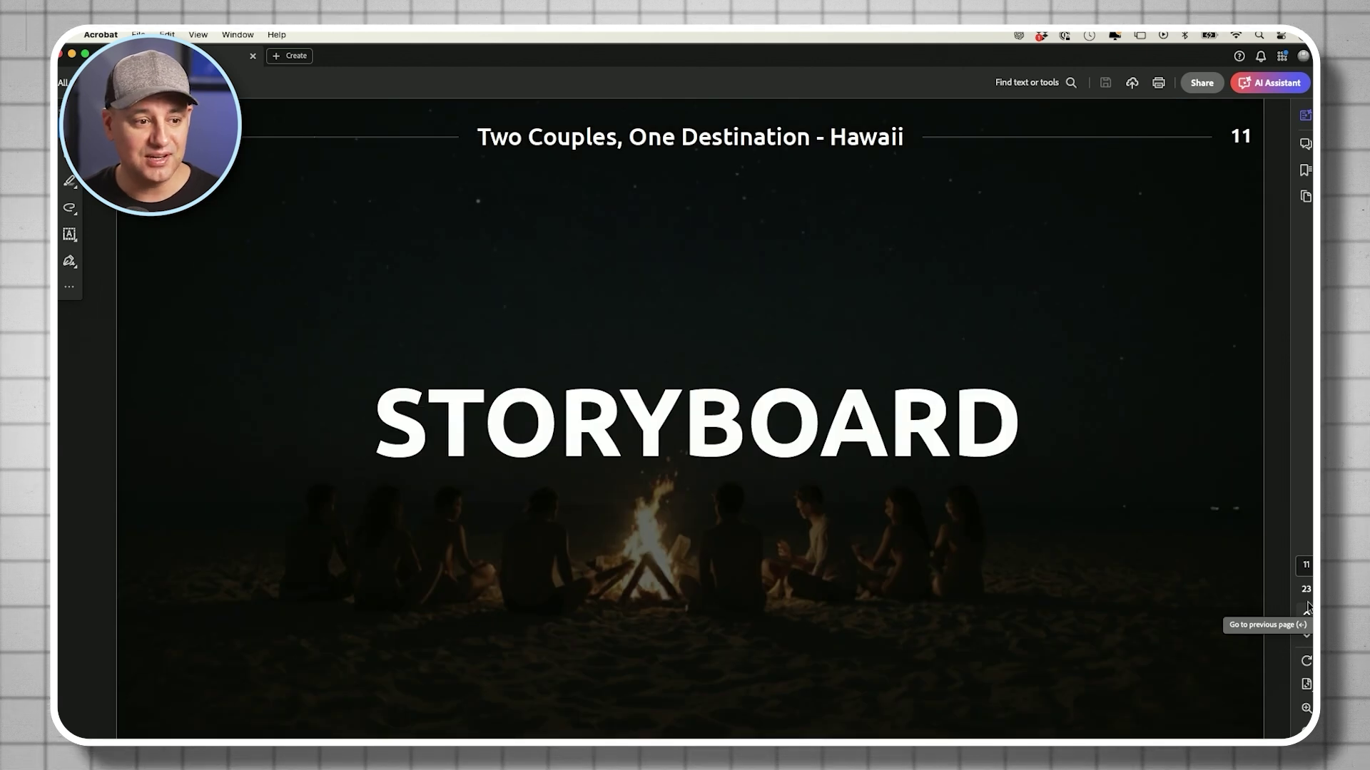
key("Right")
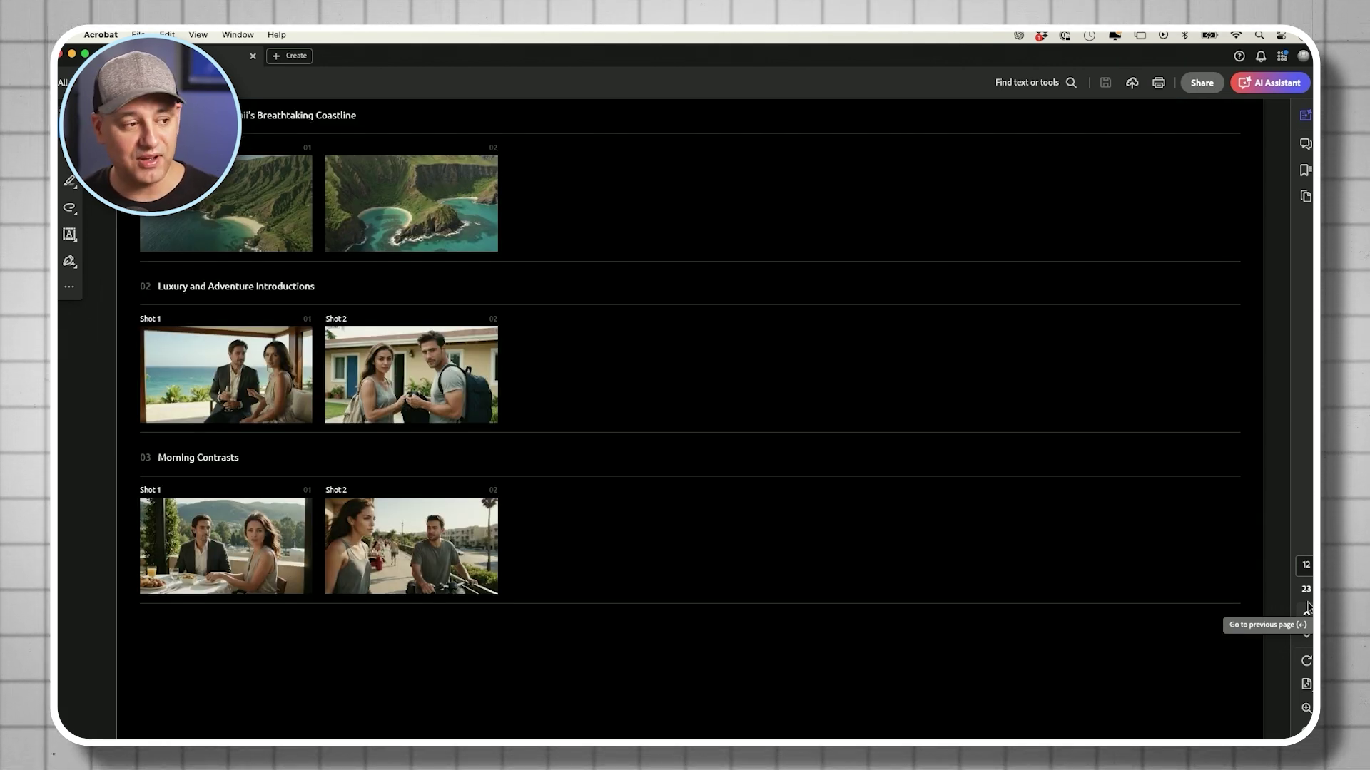
Advance past the scenes 04–06 overview to page 15, the 'Dreaming of Hawaii?' Scene 1 slide
key("Right")
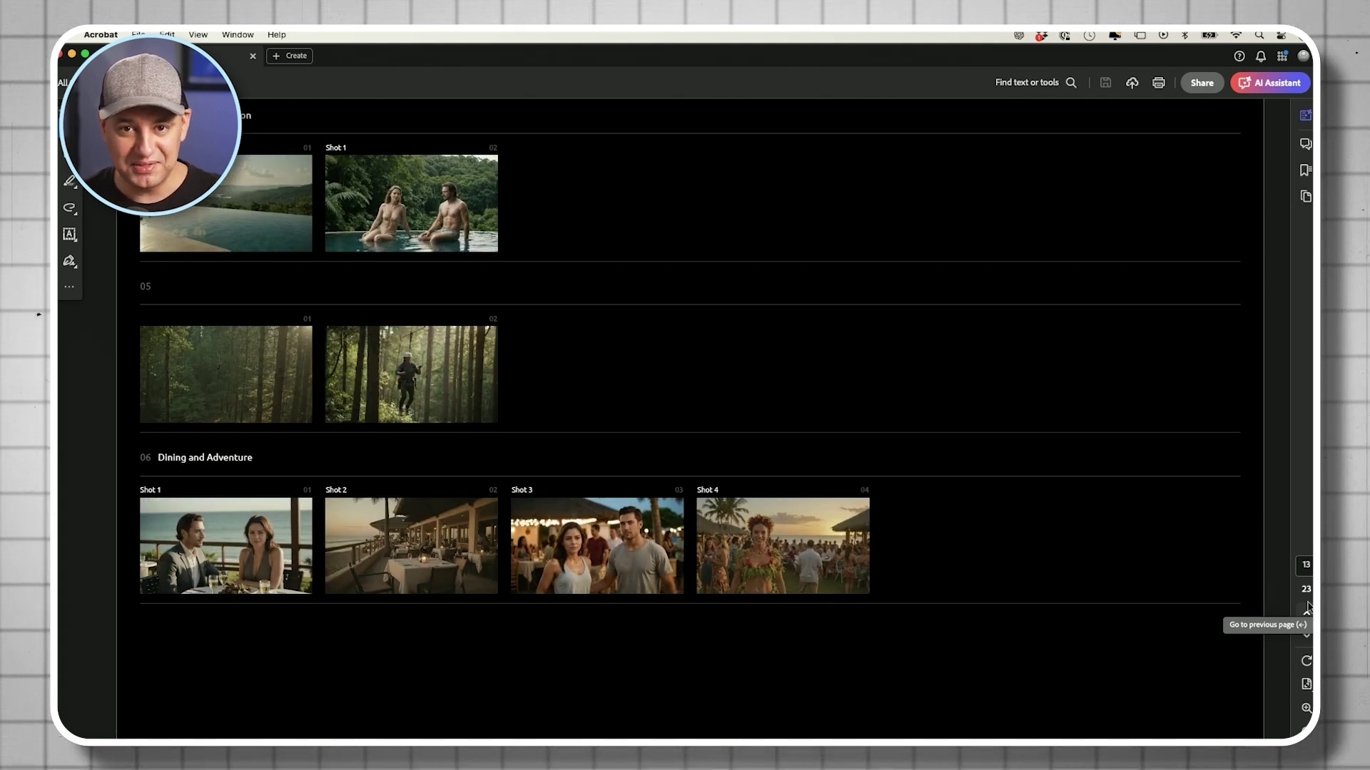
key("Right")
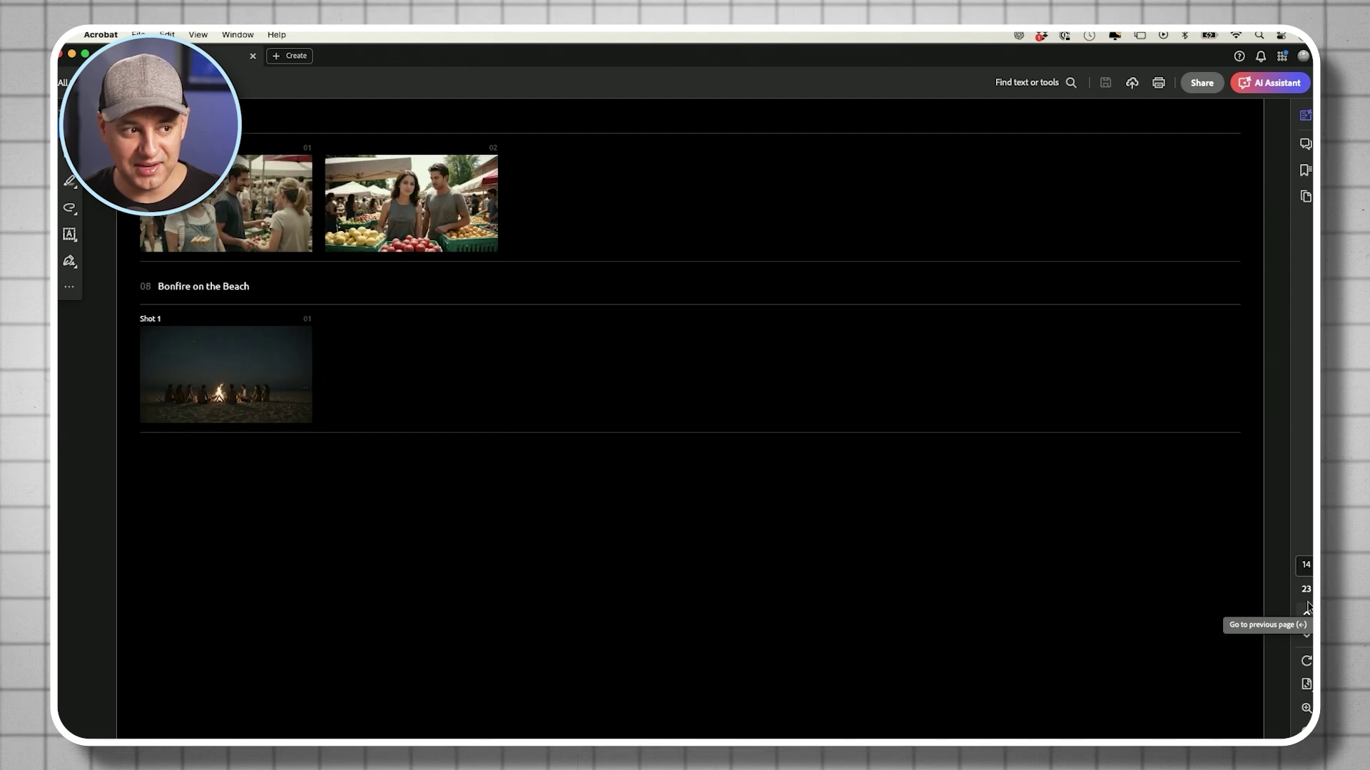
key("Right")
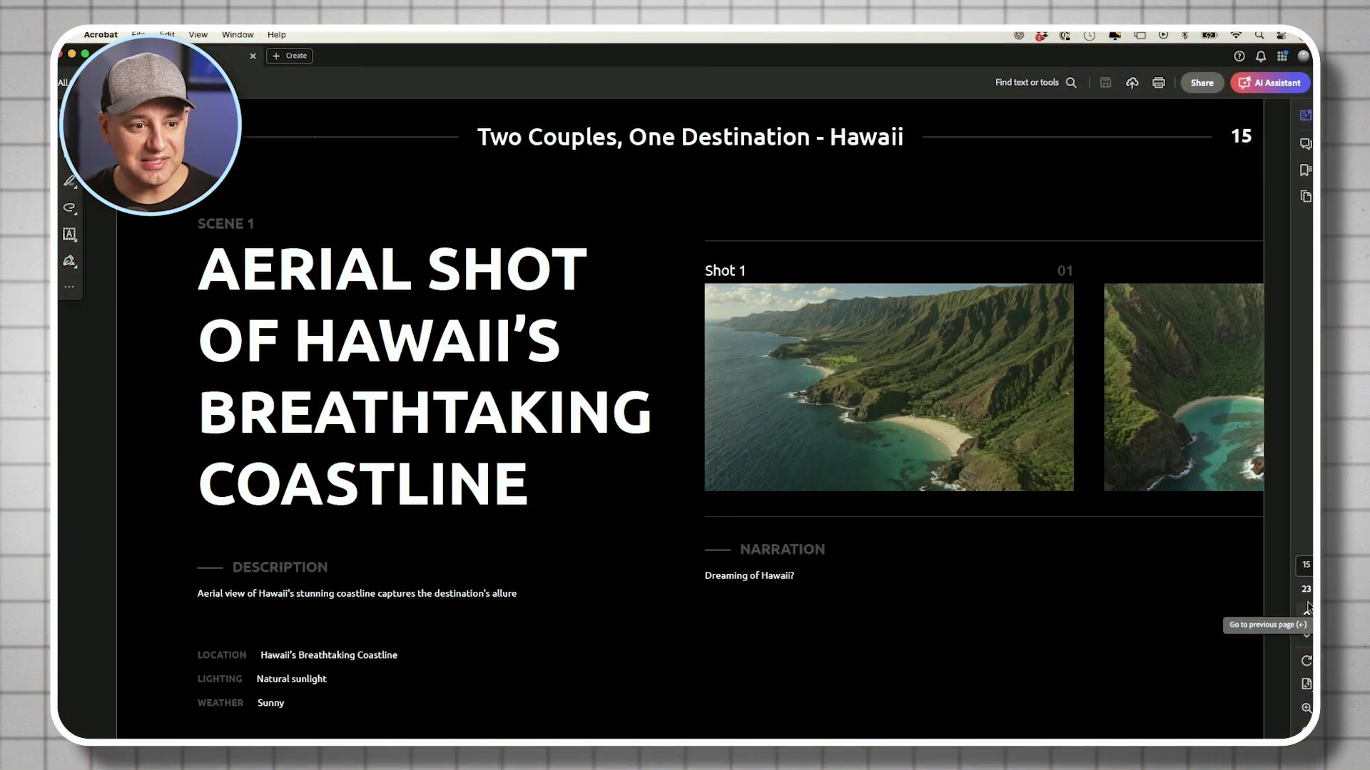
Move through pages 16–18 (Scene 2, Morning Contrasts, Thrills and Relaxation) to Scene 5 on page 19
key("Right")
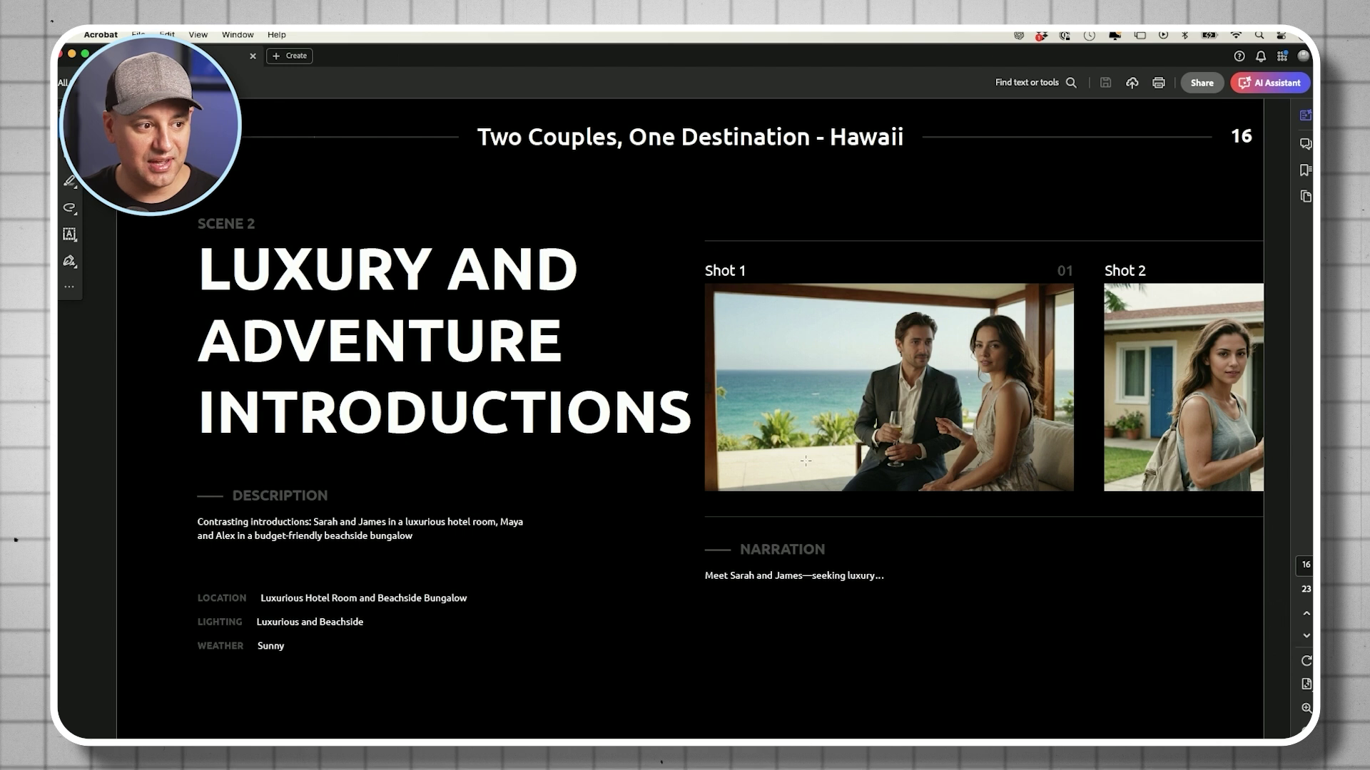
key("Right")
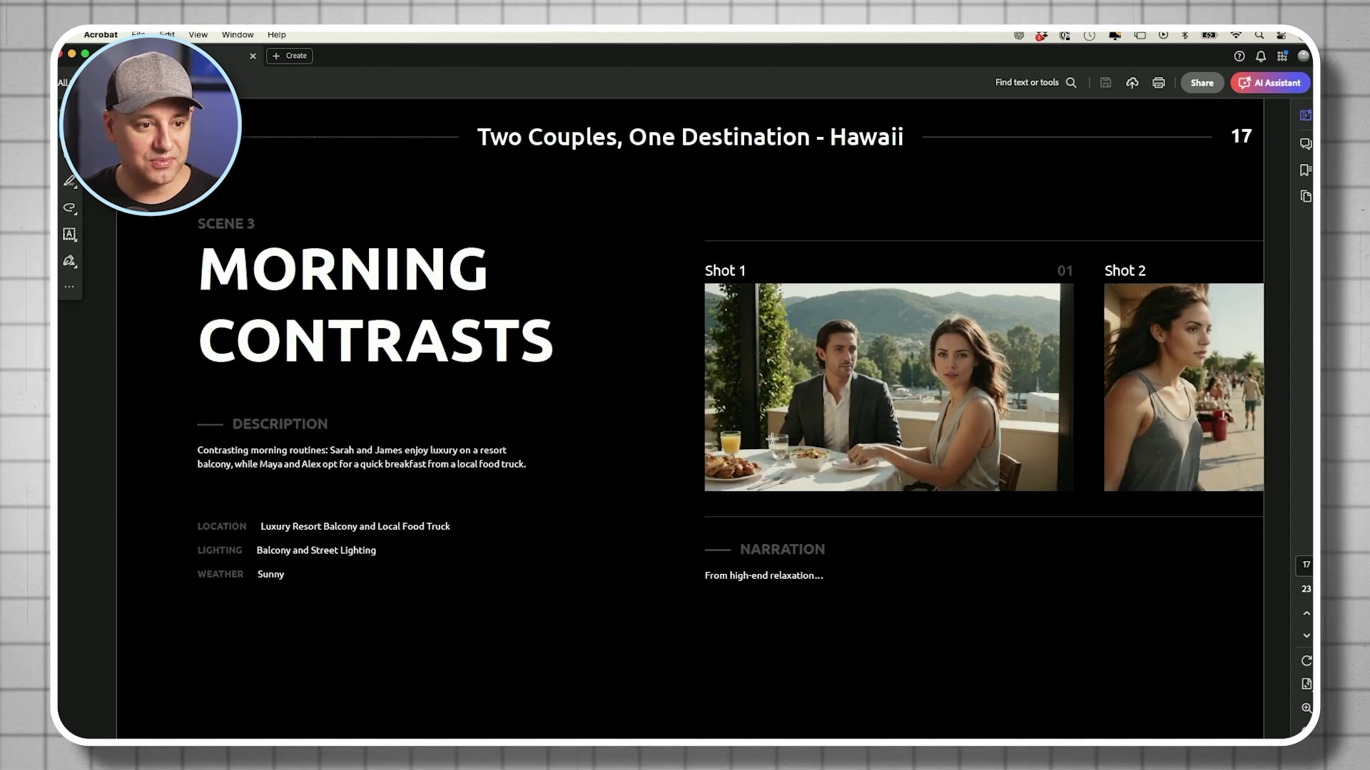
key("Right")
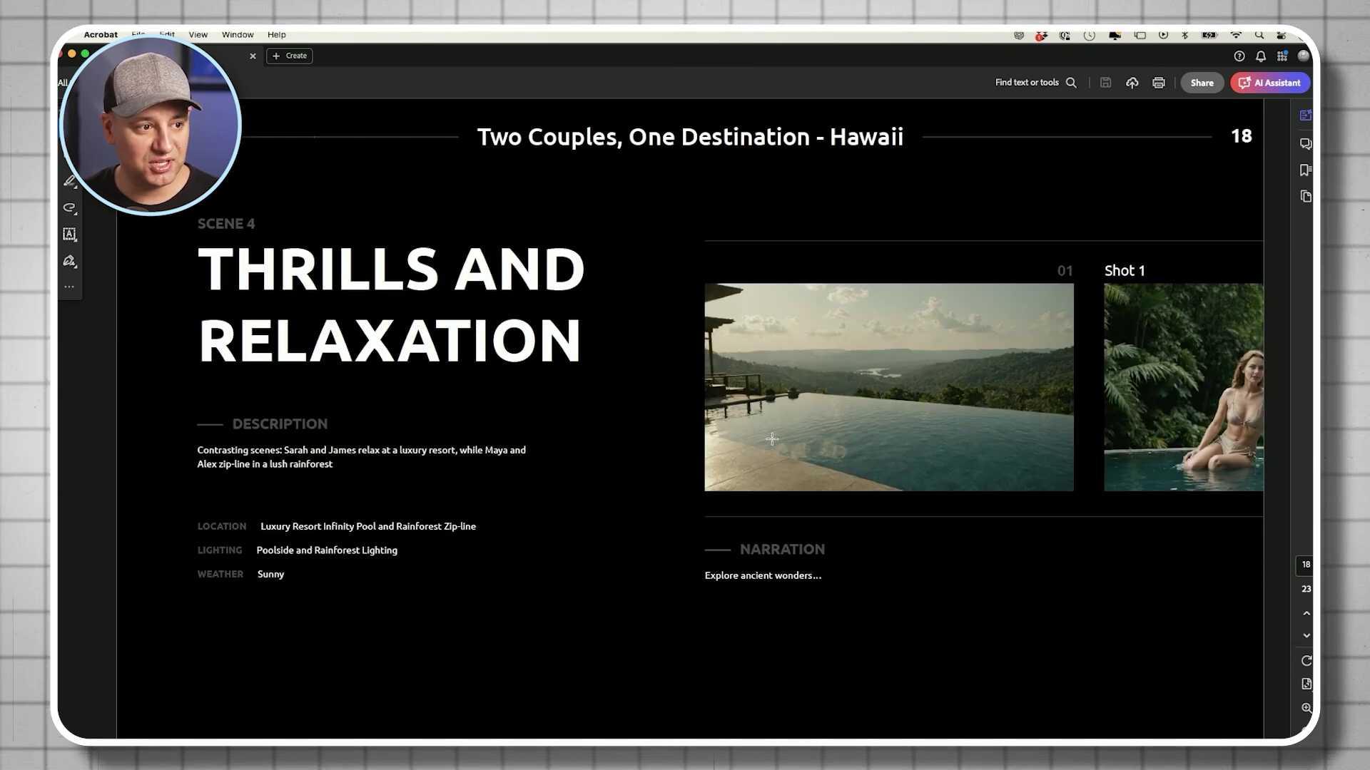
key("Right")
key("Right")
key("Right")
key("Right")
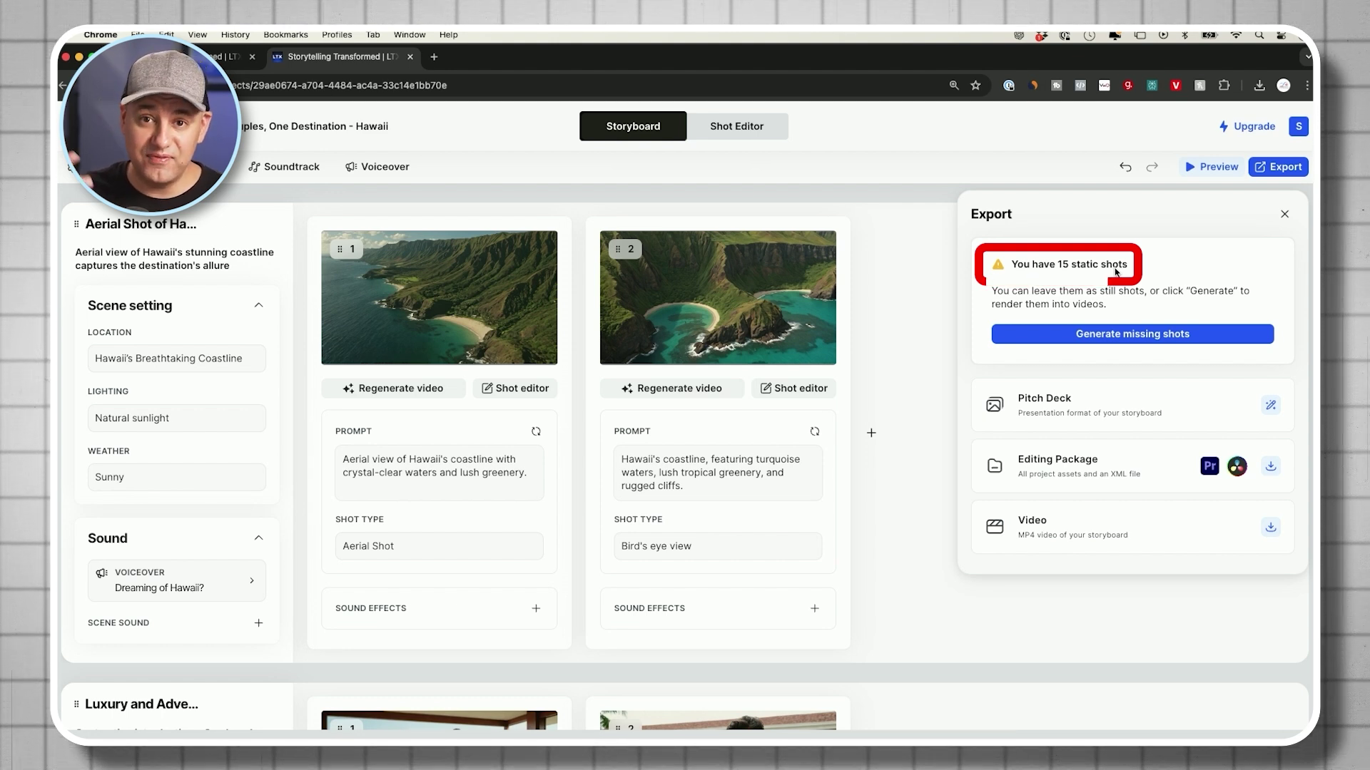
Open Shot 1 of Luxury and Adventure Introductions in the shot editor and nudge its Motion Scale down slightly
mouse_move(709, 314)
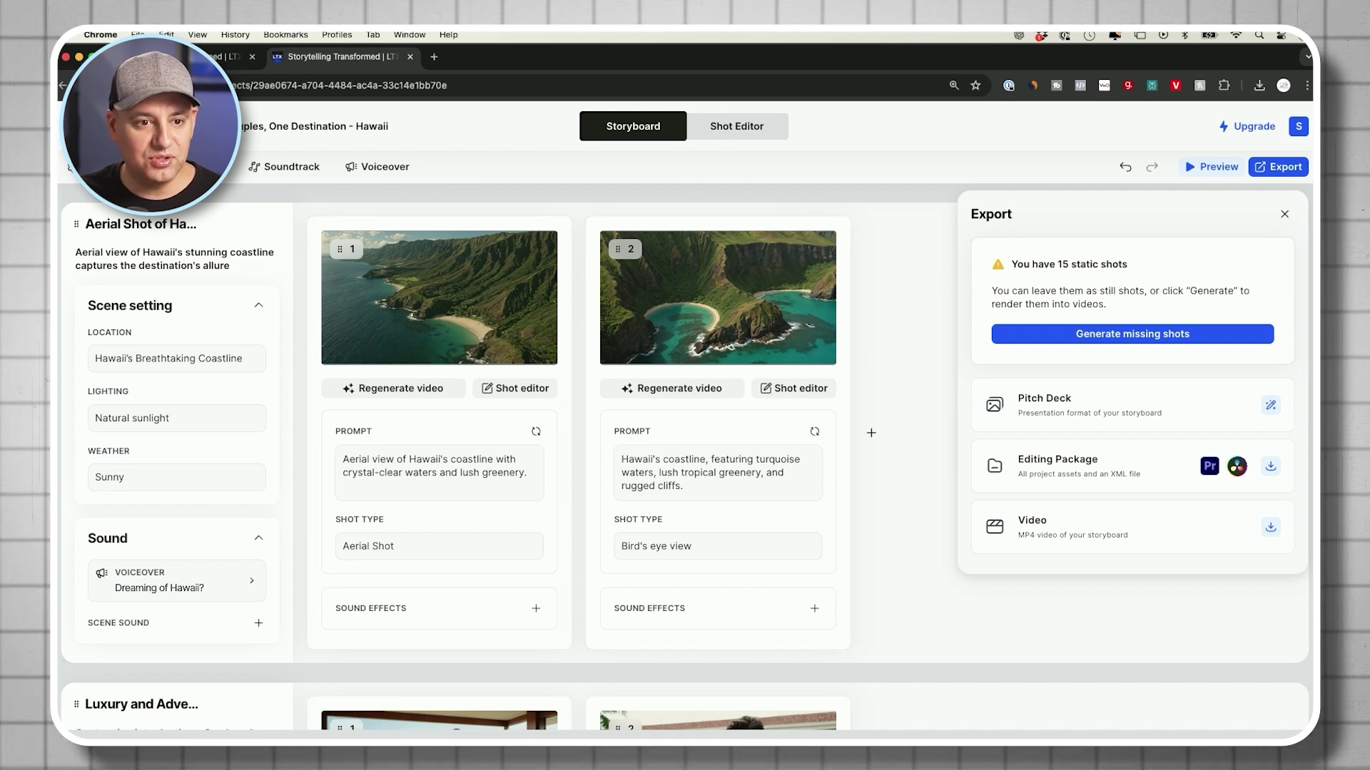
left_click(1284, 214)
scroll(927, 382, "down", 4)
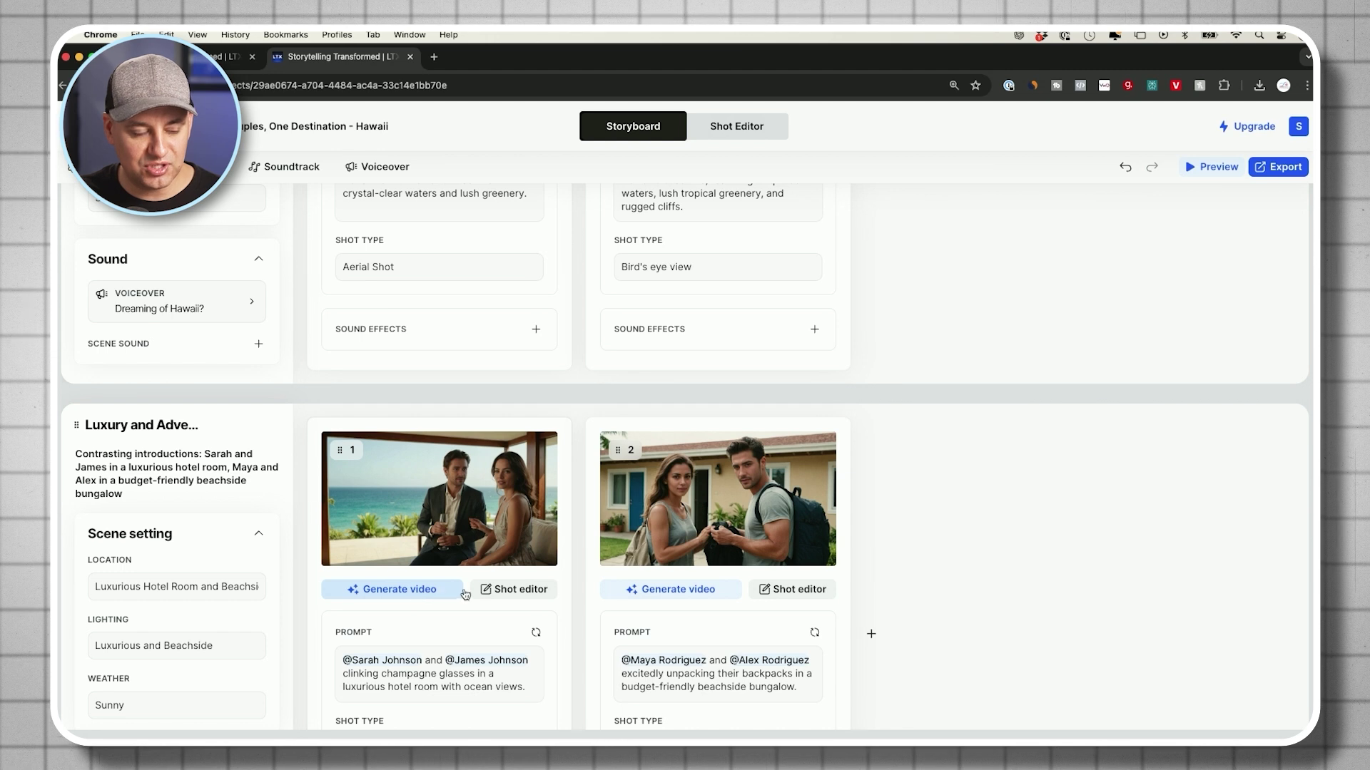
left_click(510, 589)
scroll(1161, 515, "down", 5)
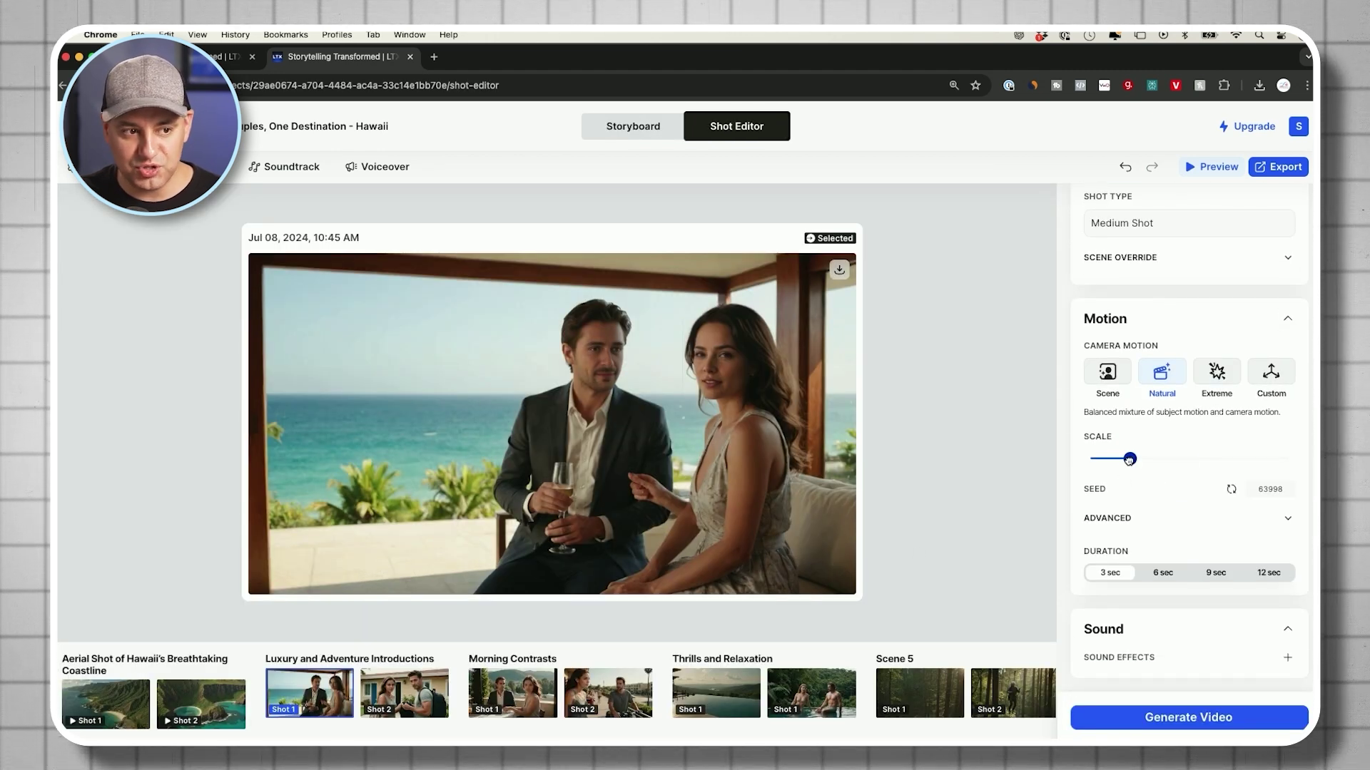
left_click_drag(1130, 458, 1124, 459)
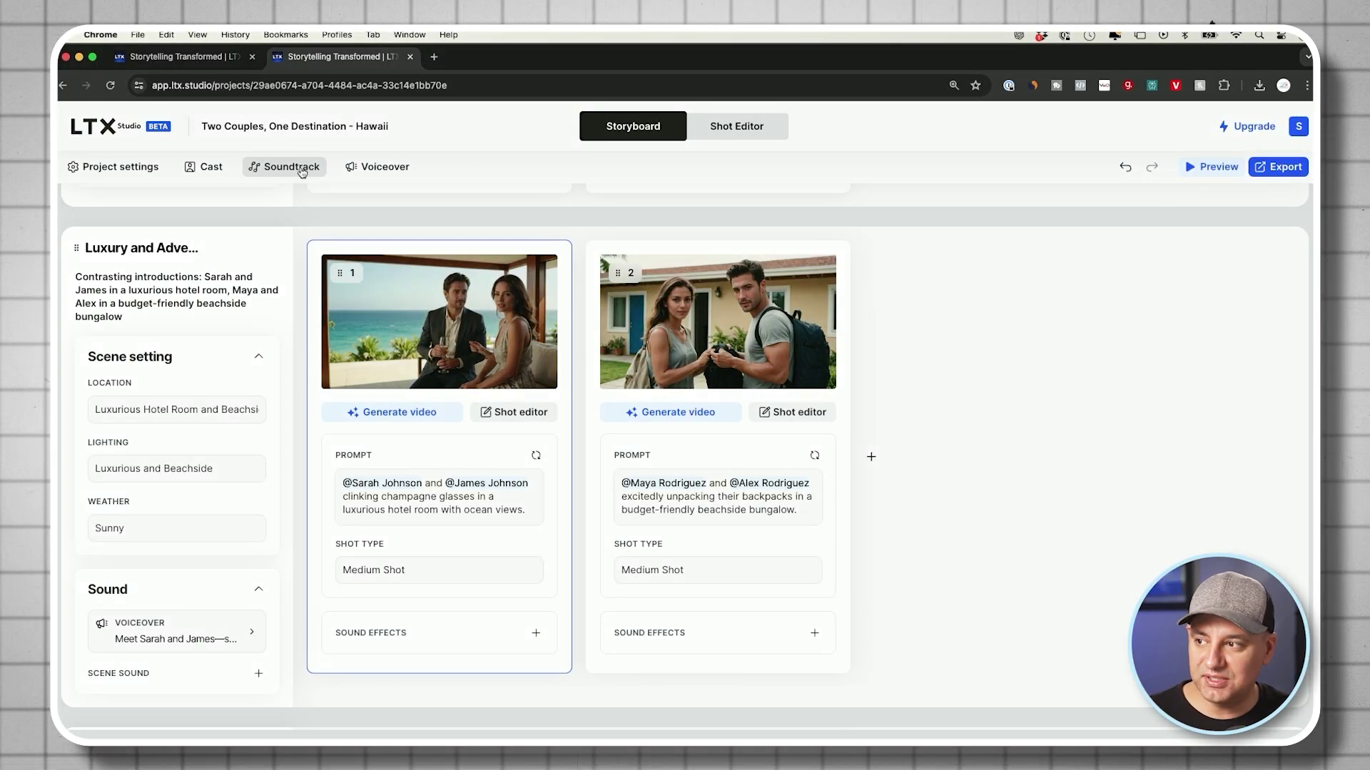
Look over the Soundtrack settings and Voiceover narrator voice list, then close them unchanged
left_click(292, 170)
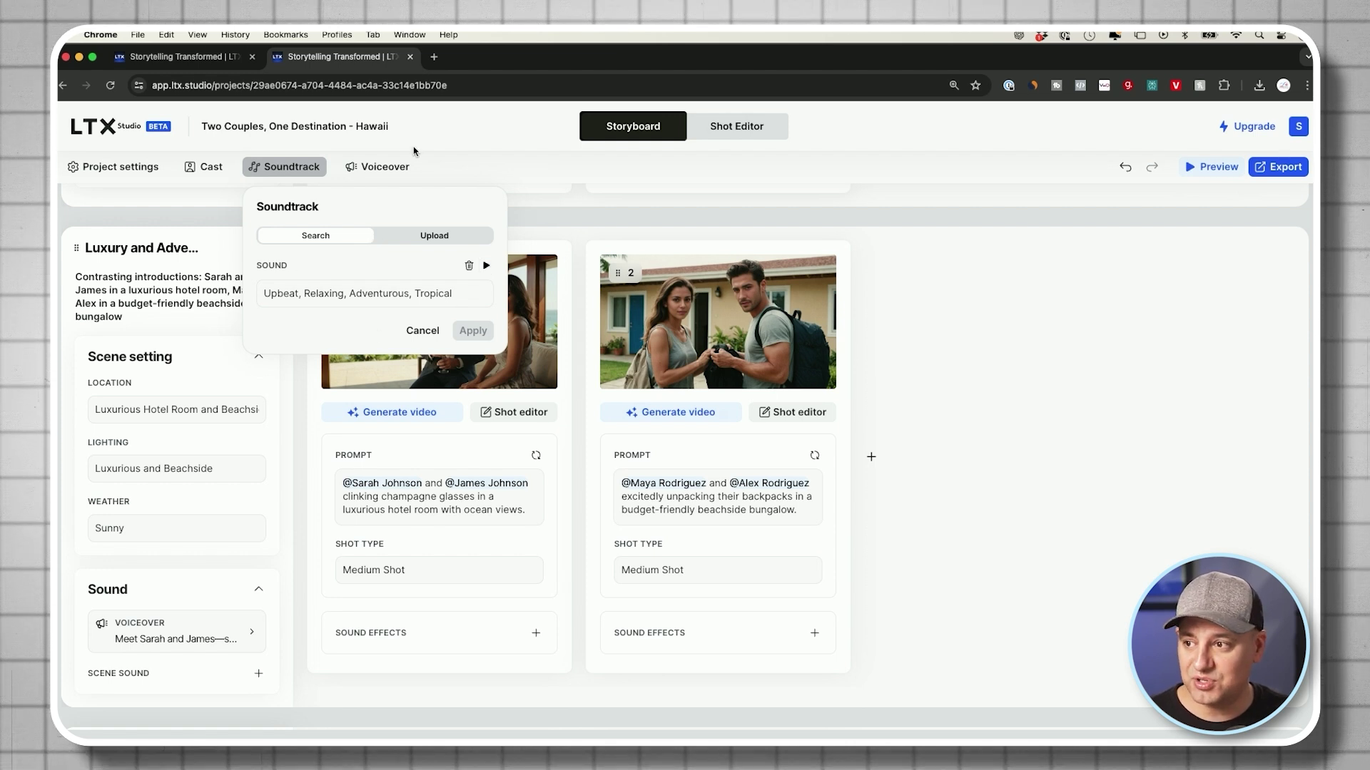
left_click(389, 169)
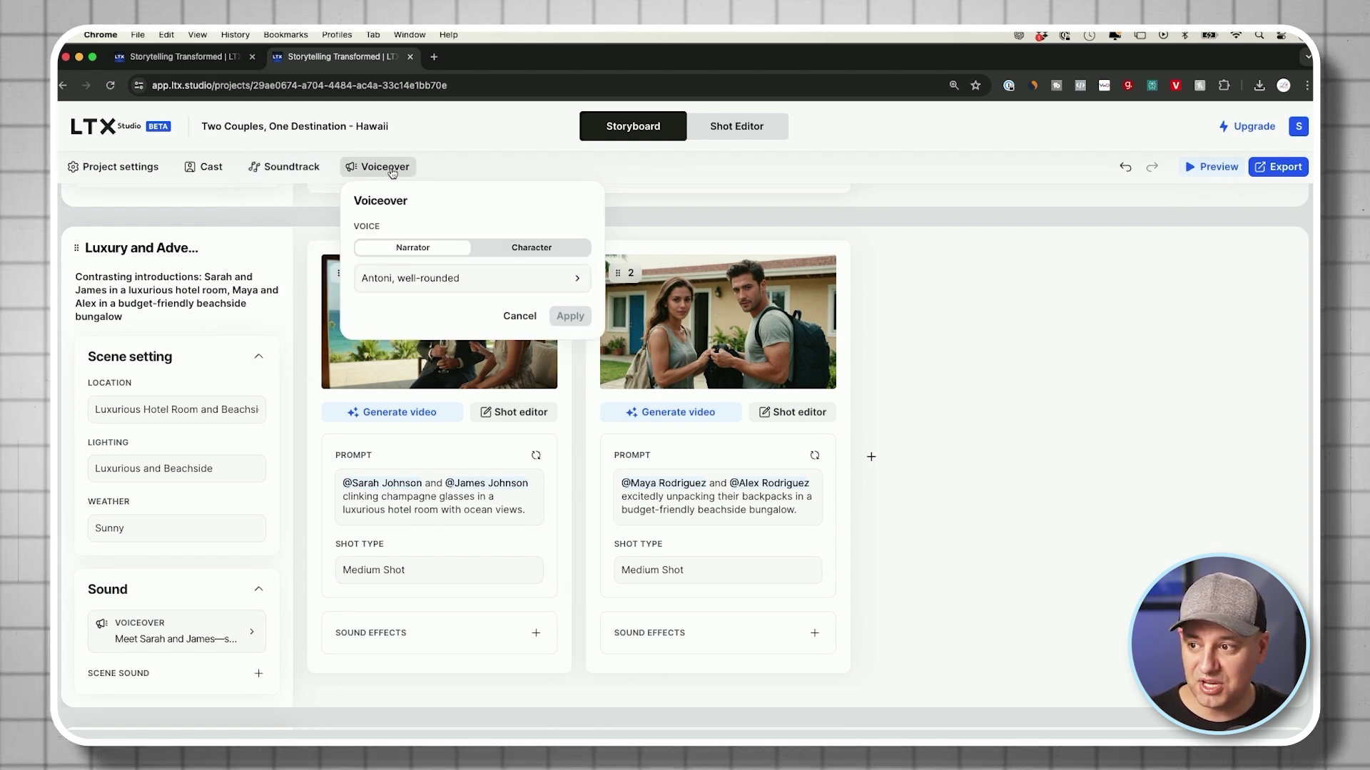
left_click(446, 279)
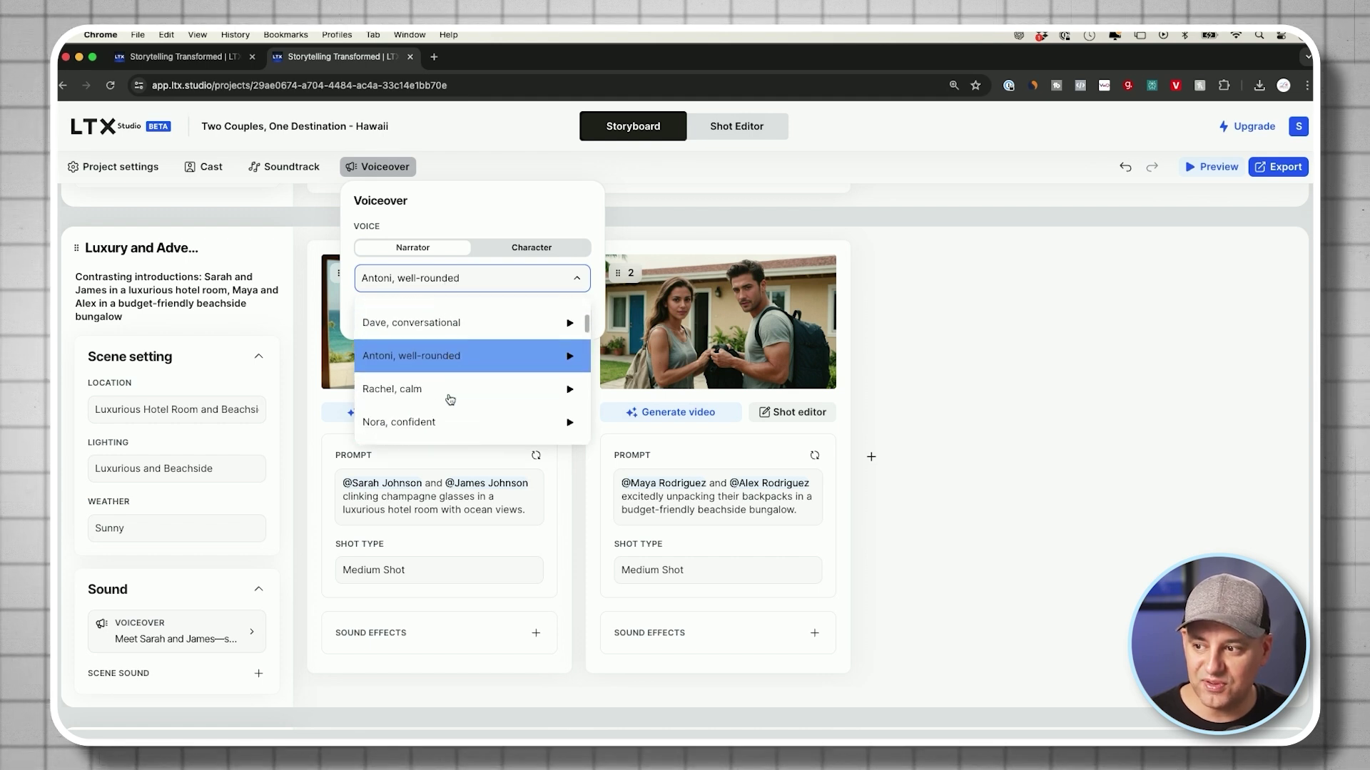
scroll(450, 399, "down", 6)
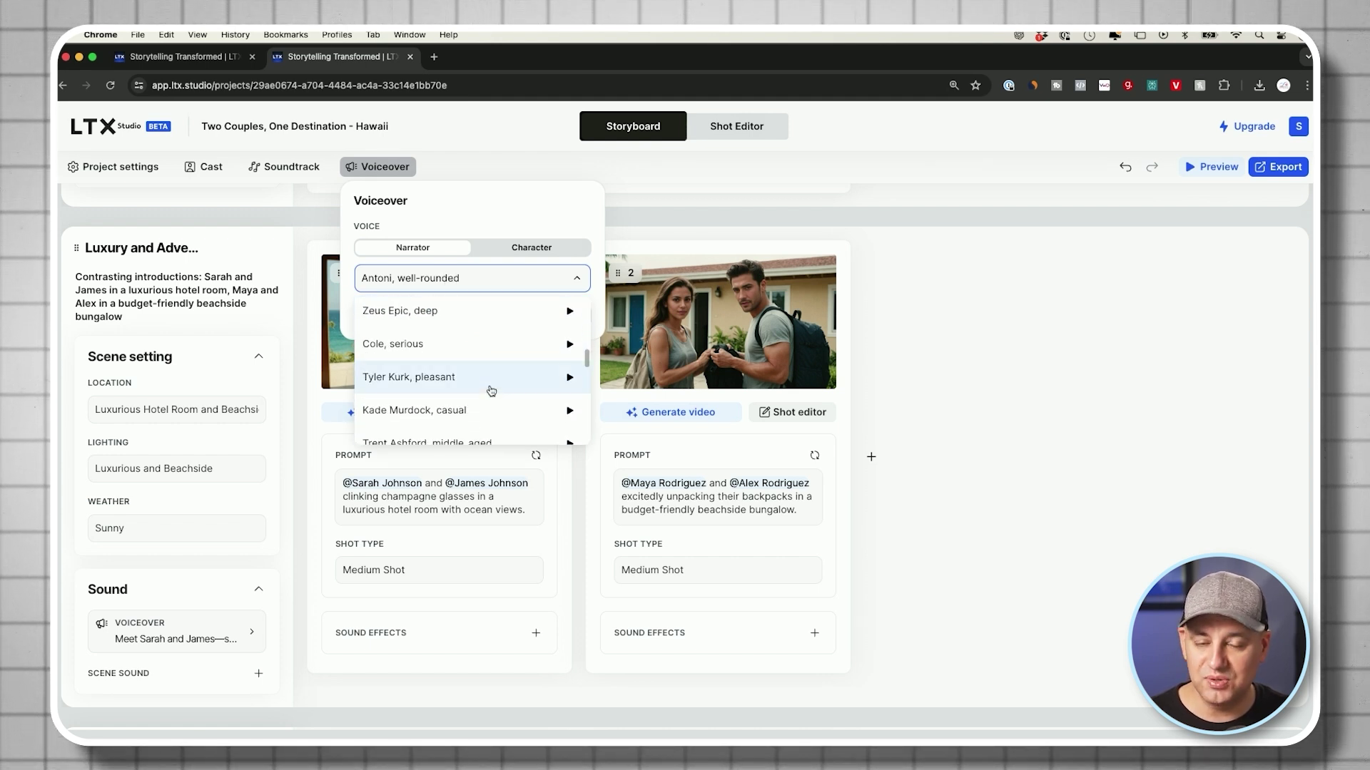
left_click(484, 189)
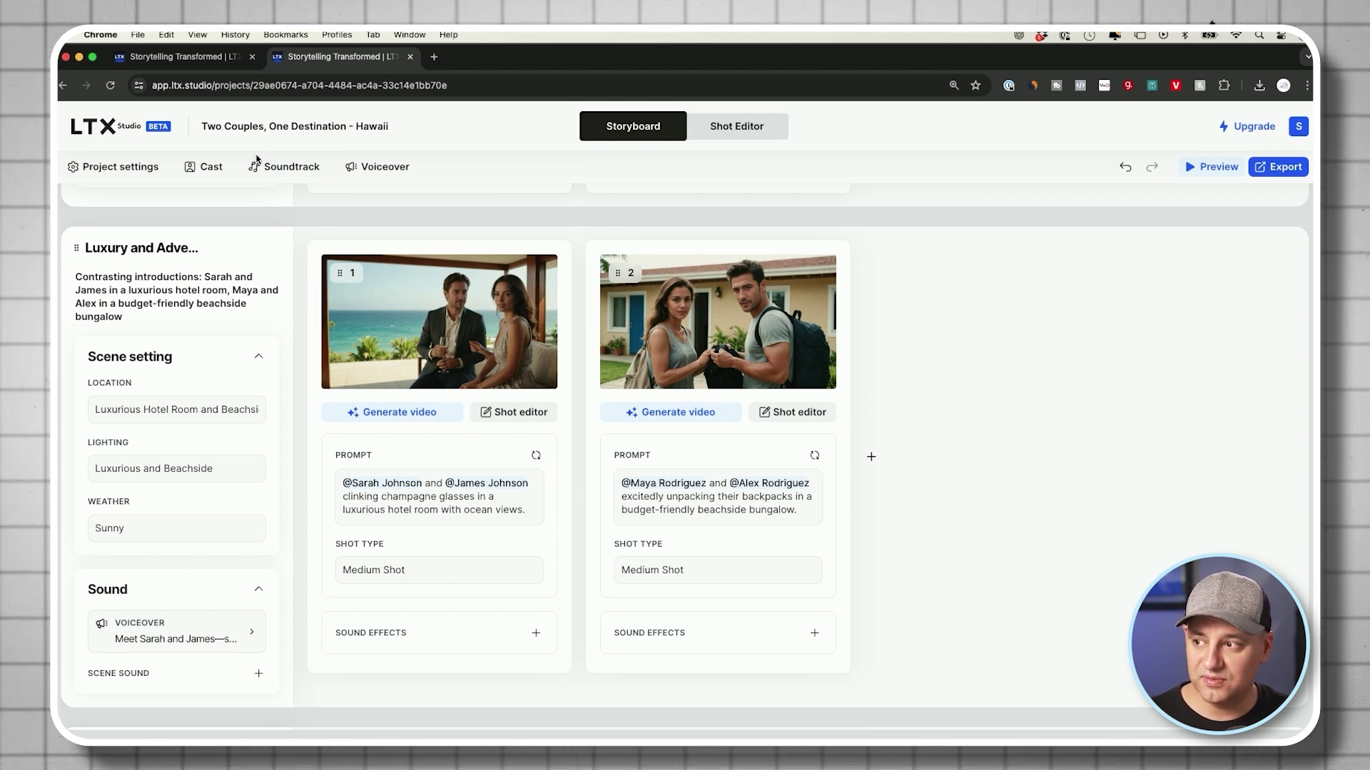
scroll(1222, 243, "down", 1)
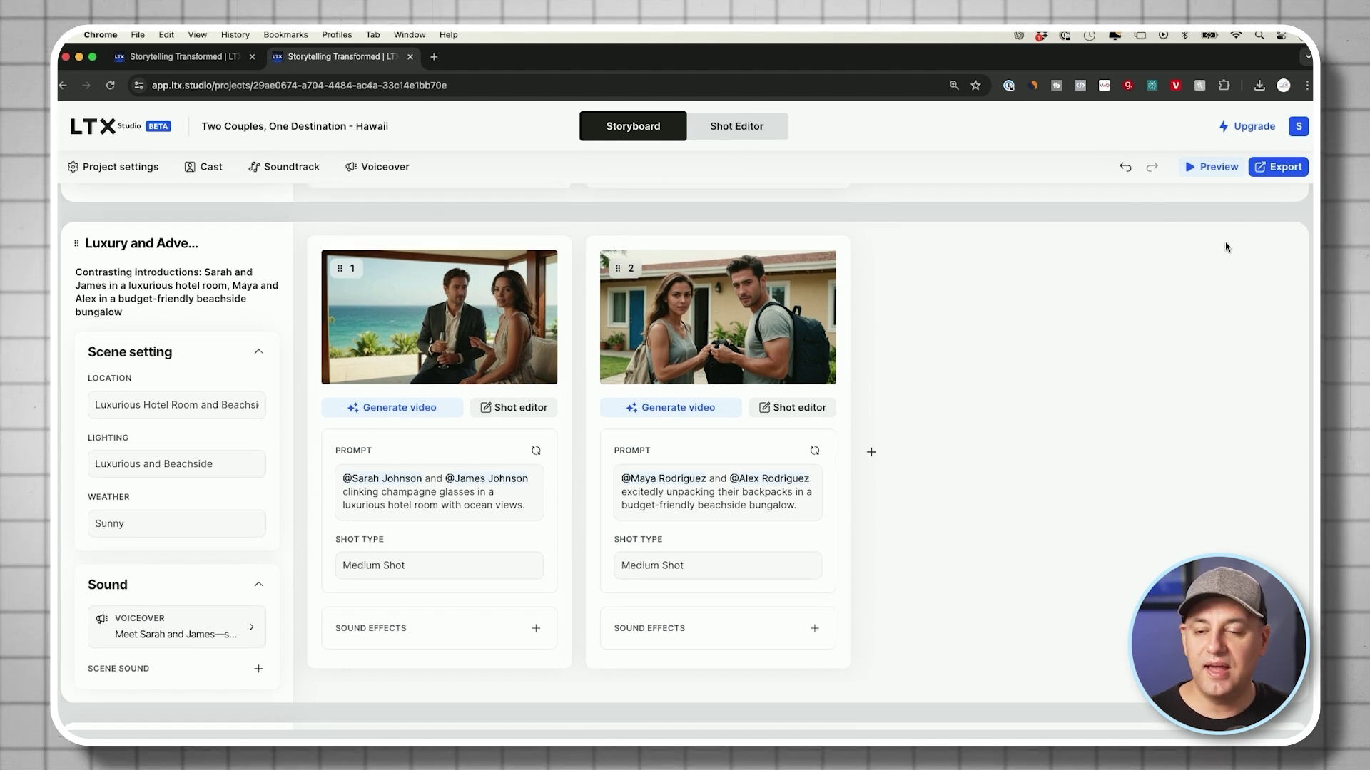
Open the Export panel showing Pitch Deck, Editing Package and Video options
left_click(1278, 166)
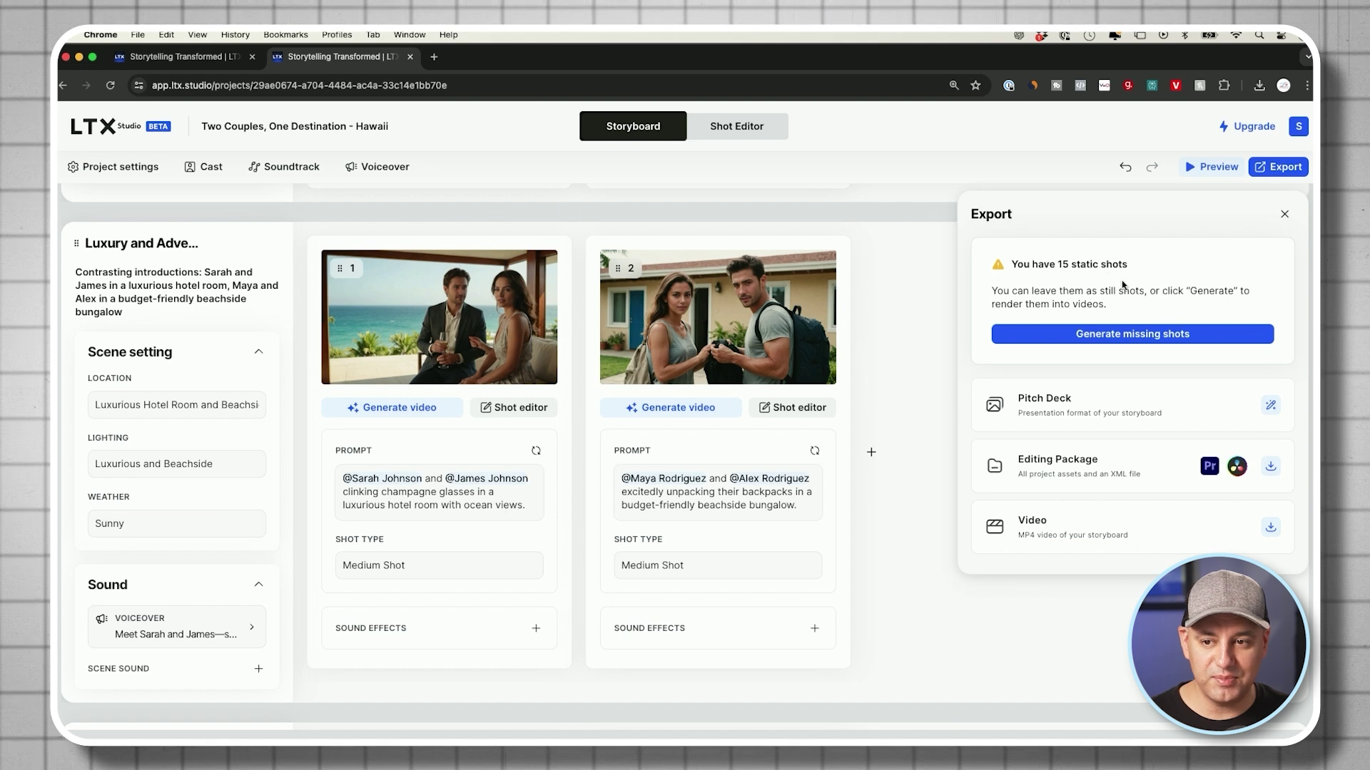